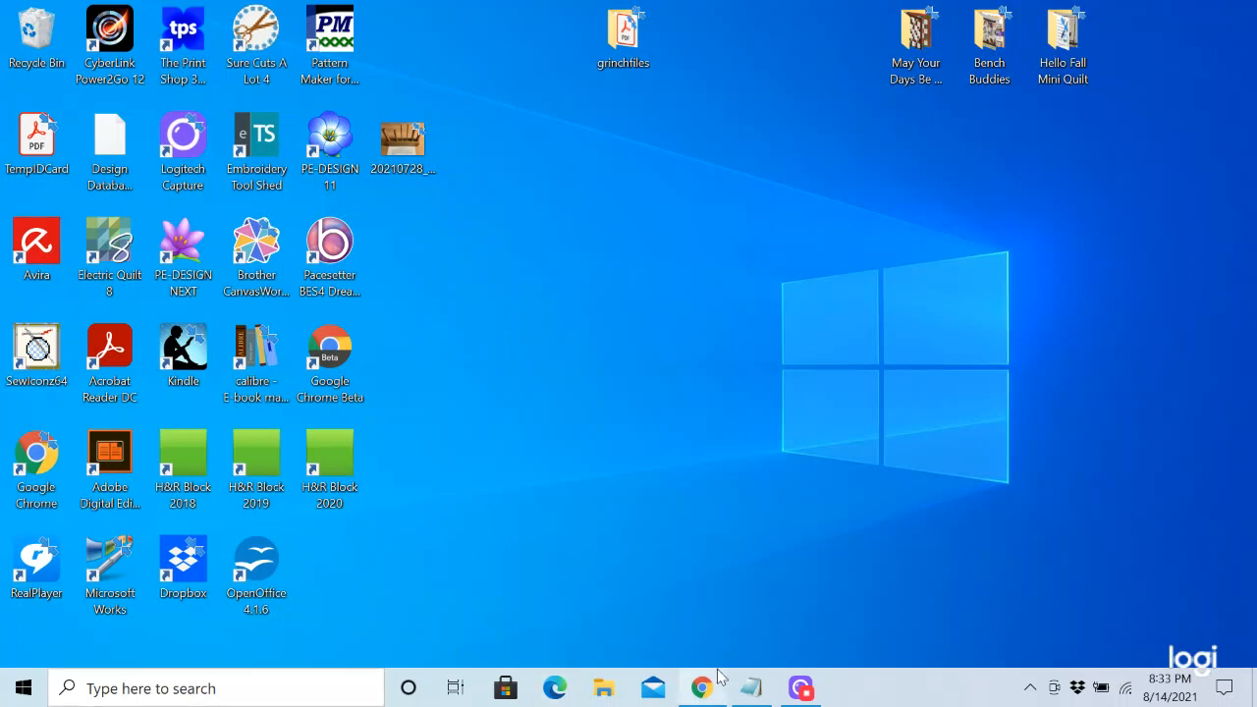
Step: Switch to Chrome and show the installer download on Baby Lock's Design Database Transfer page, cancelling the save
mouse_move(700, 693)
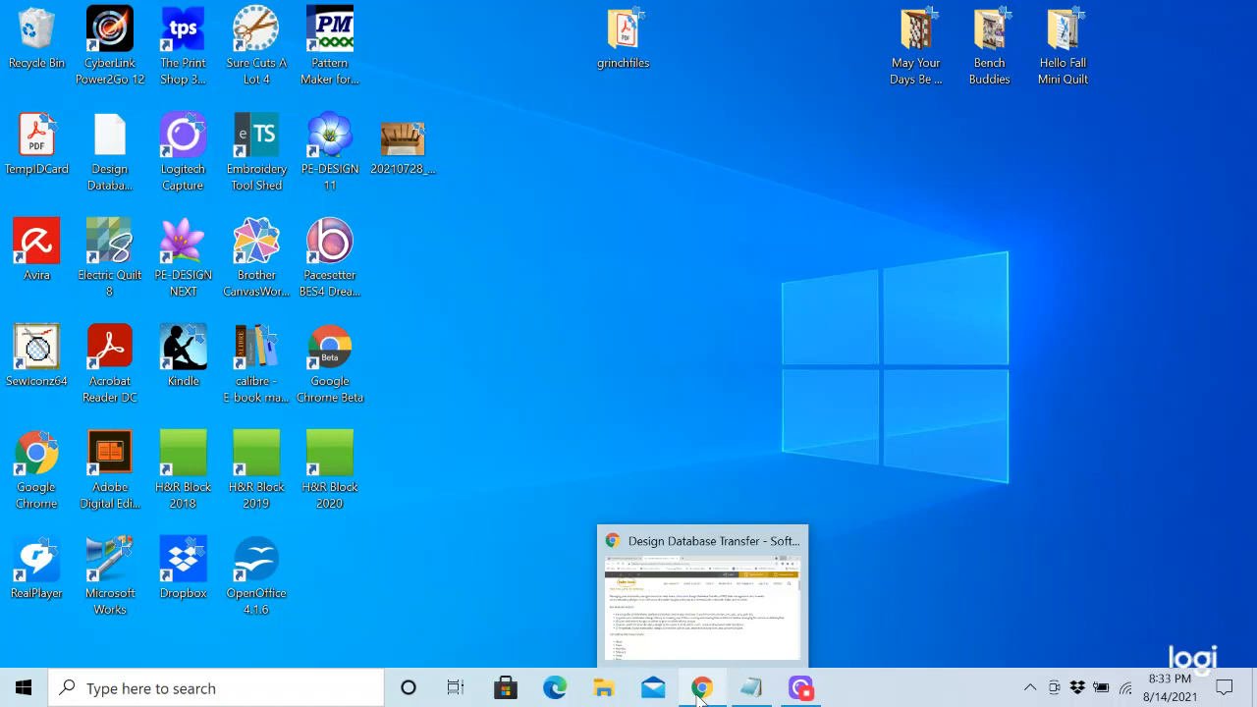
click(700, 688)
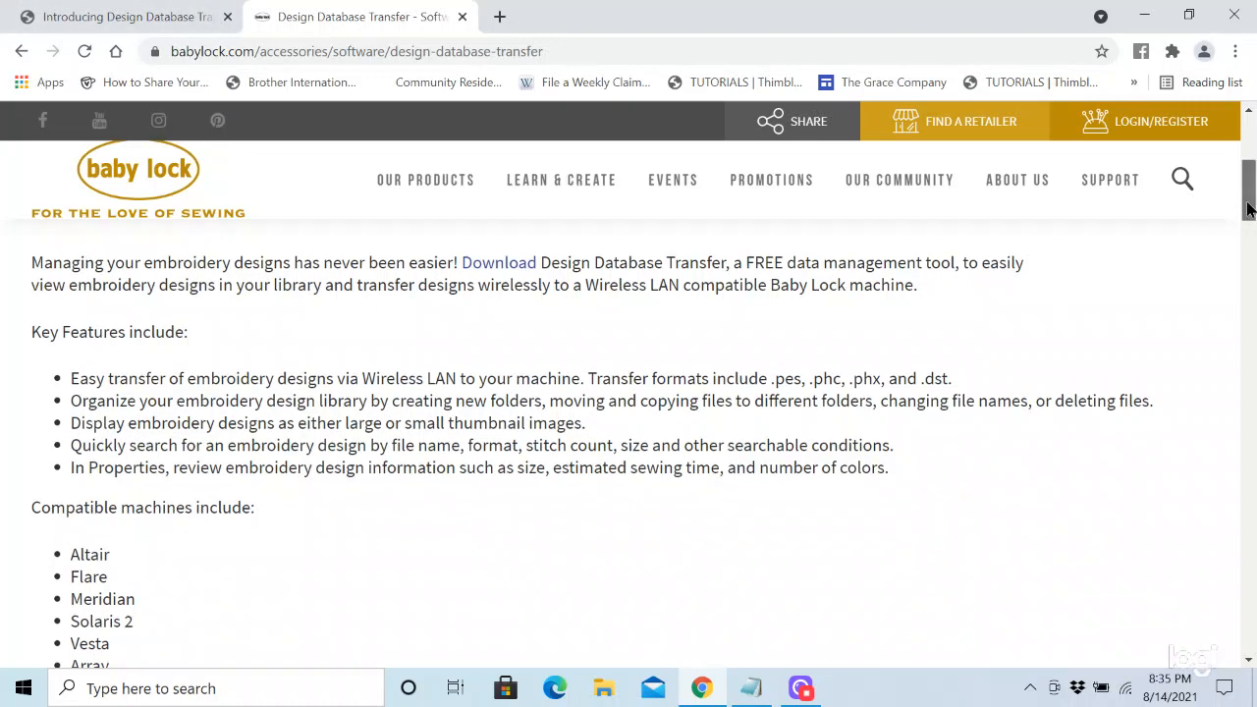
drag(1249, 206, 1253, 133)
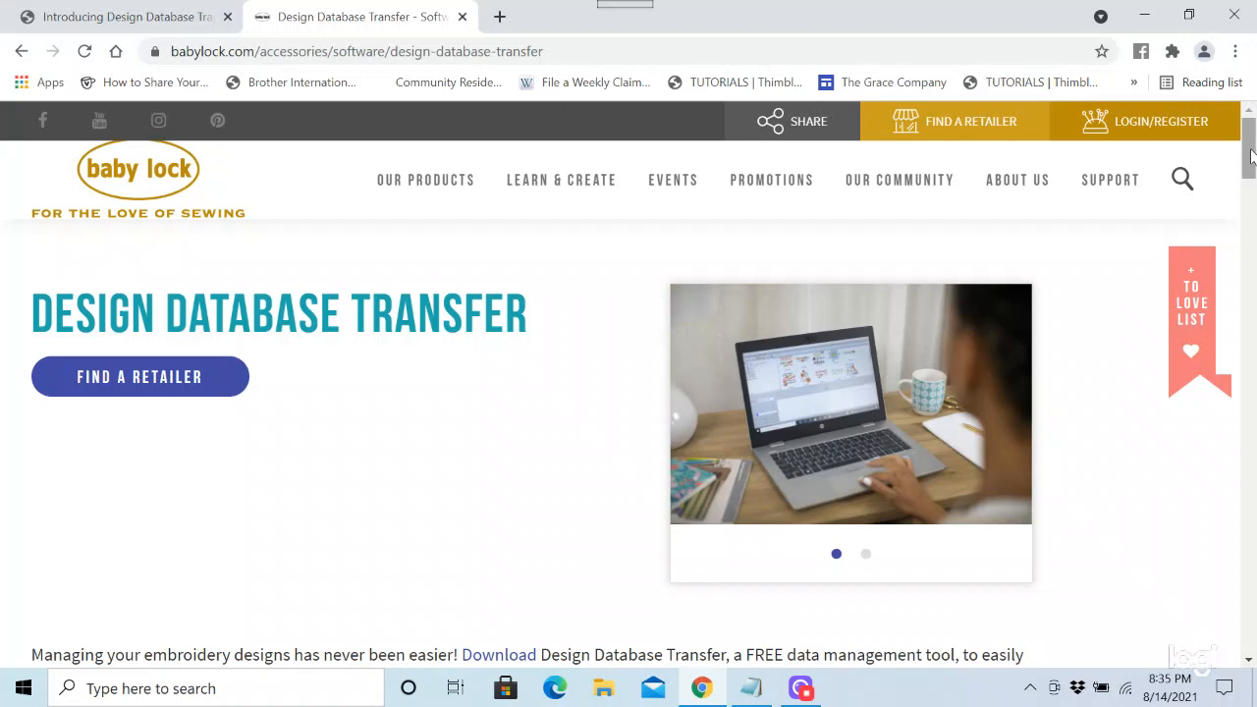
mouse_move(1252, 150)
mouse_down()
mouse_move(1253, 195)
mouse_move(1253, 153)
mouse_up()
drag(1253, 153, 1253, 189)
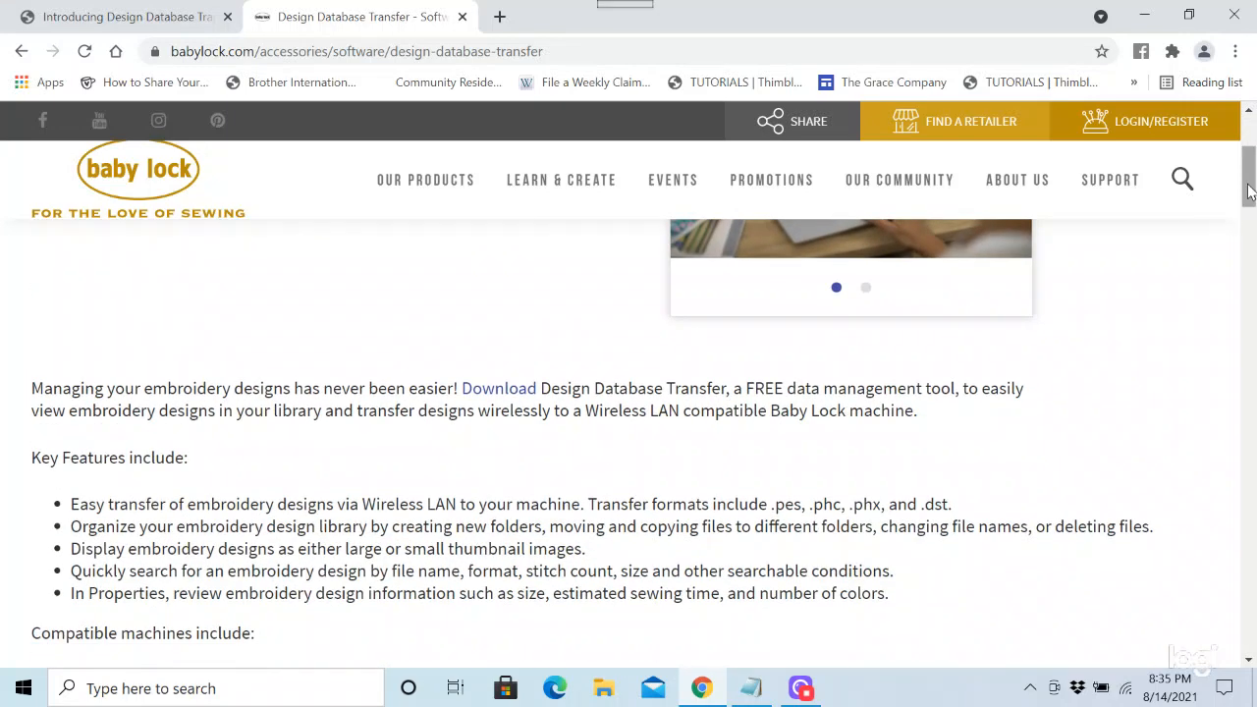
click(499, 389)
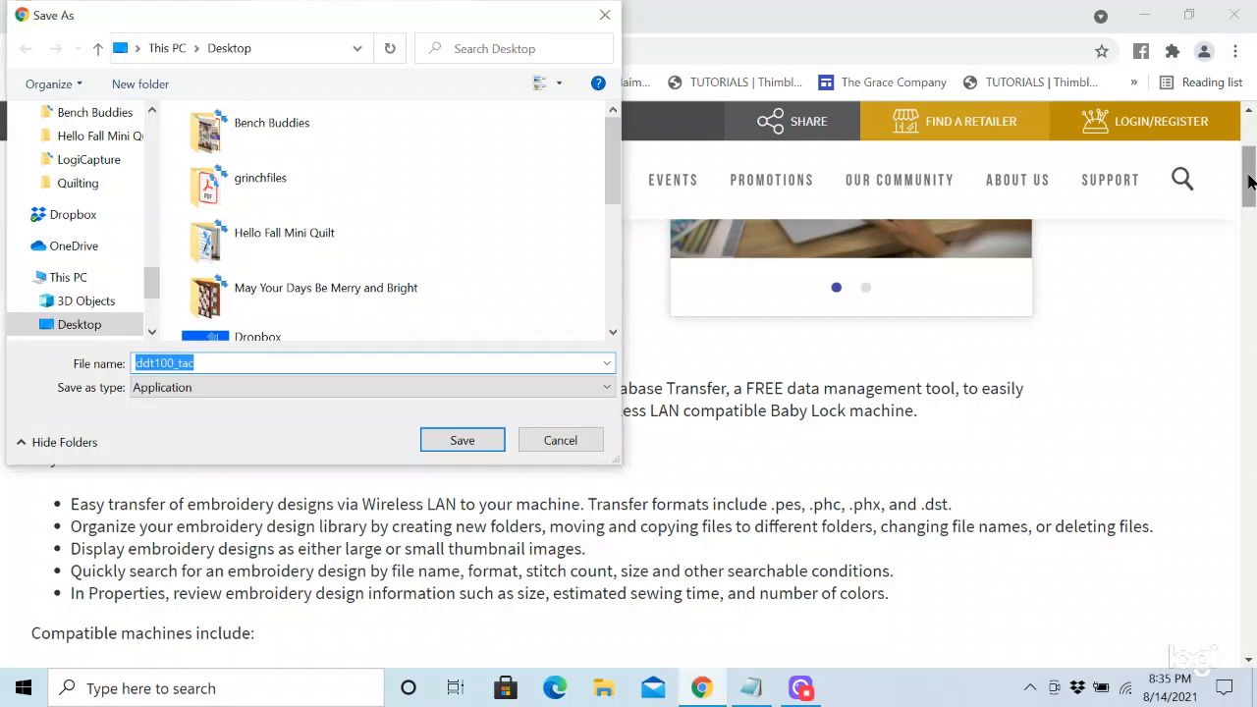
click(562, 440)
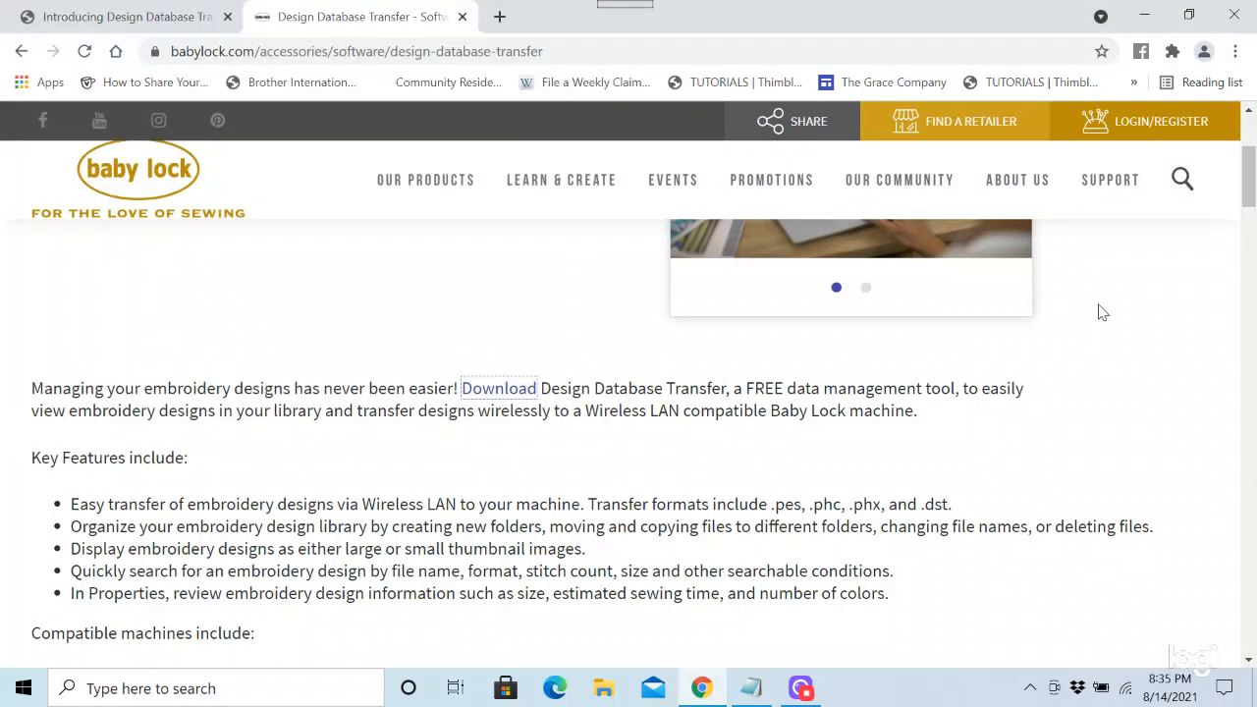
Step: Review the compatible machines and specifications listed on Baby Lock's Design Database Transfer page
drag(1249, 177, 1249, 221)
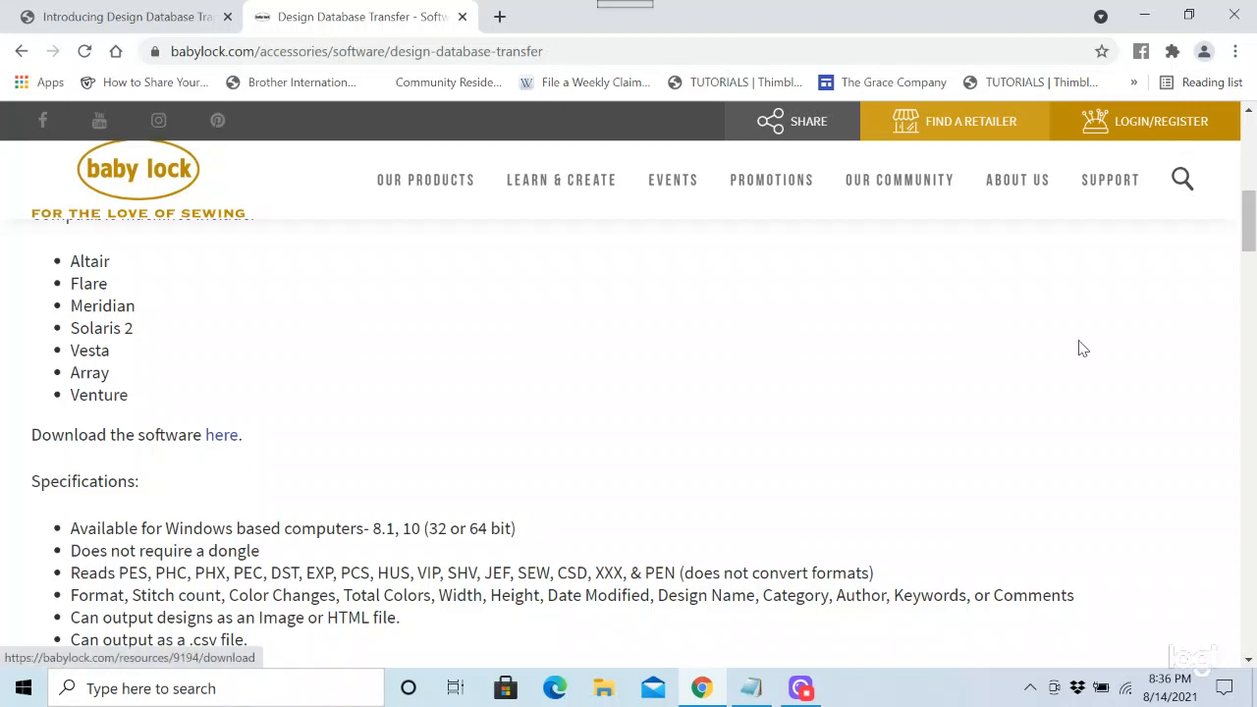
drag(1247, 218, 1247, 239)
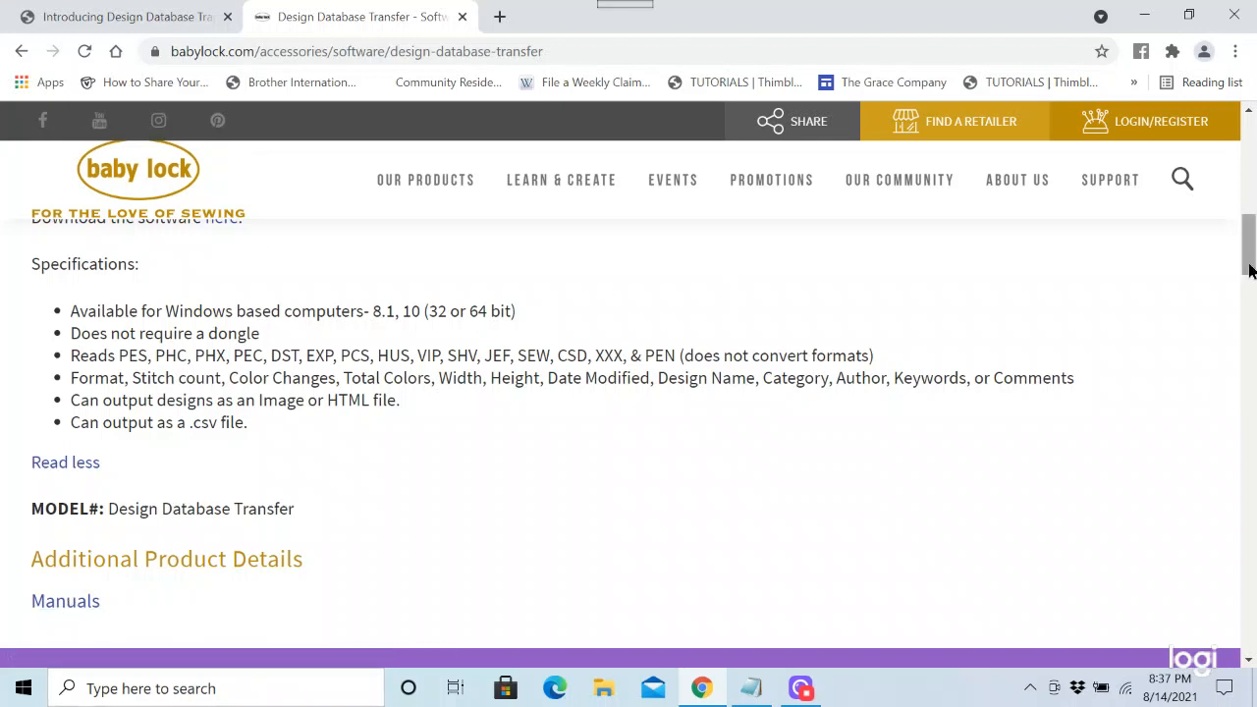
drag(1250, 271, 1252, 232)
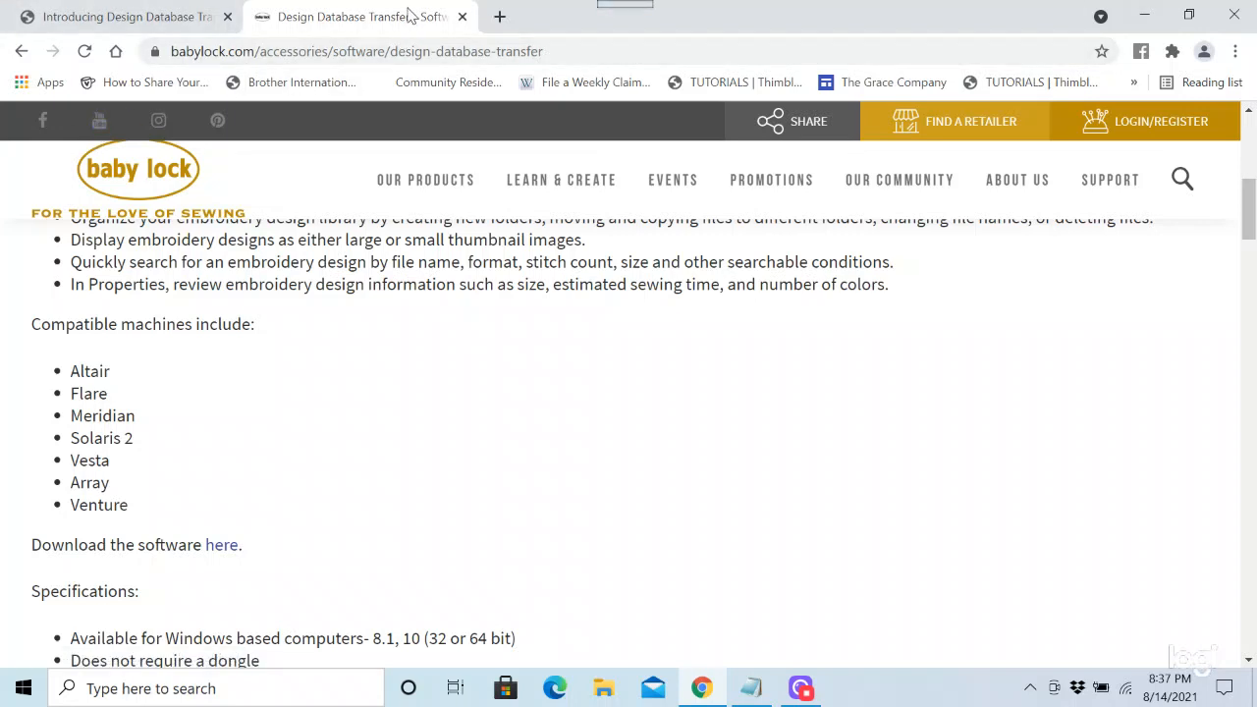
Step: From Brother's Introducing Design Database Transfer page, open the installer download page for Windows 10
click(117, 21)
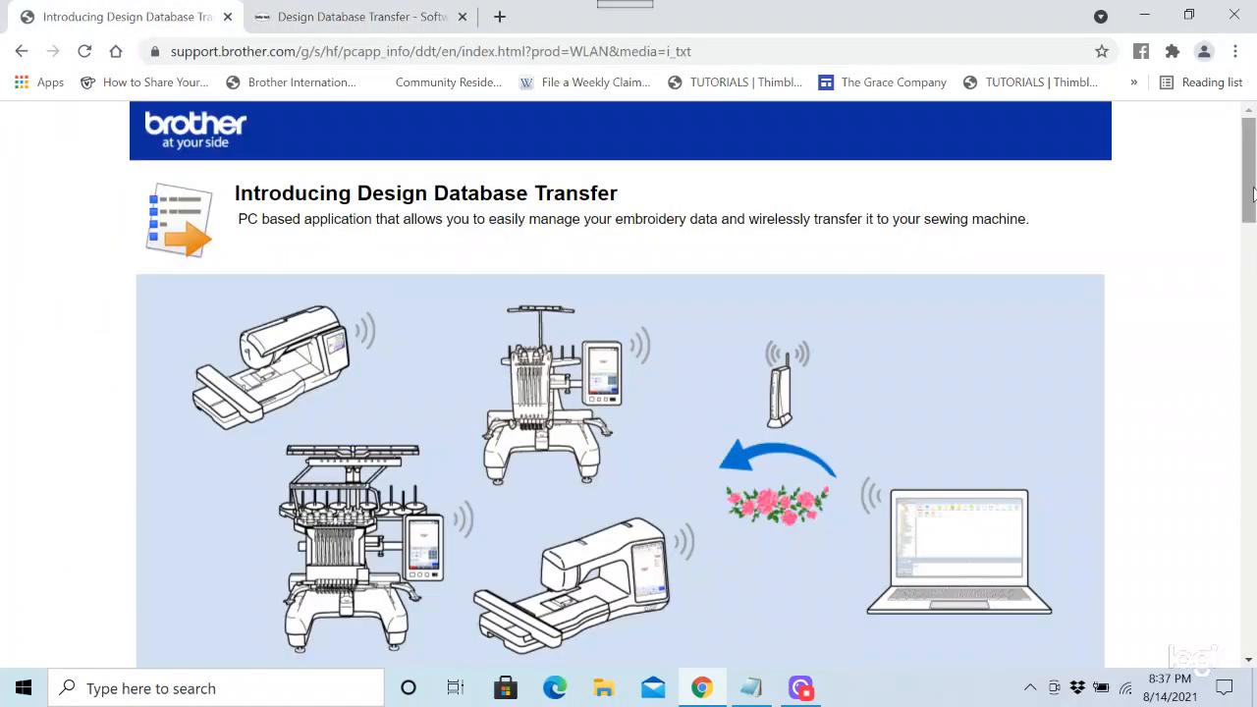
drag(1252, 193, 1255, 118)
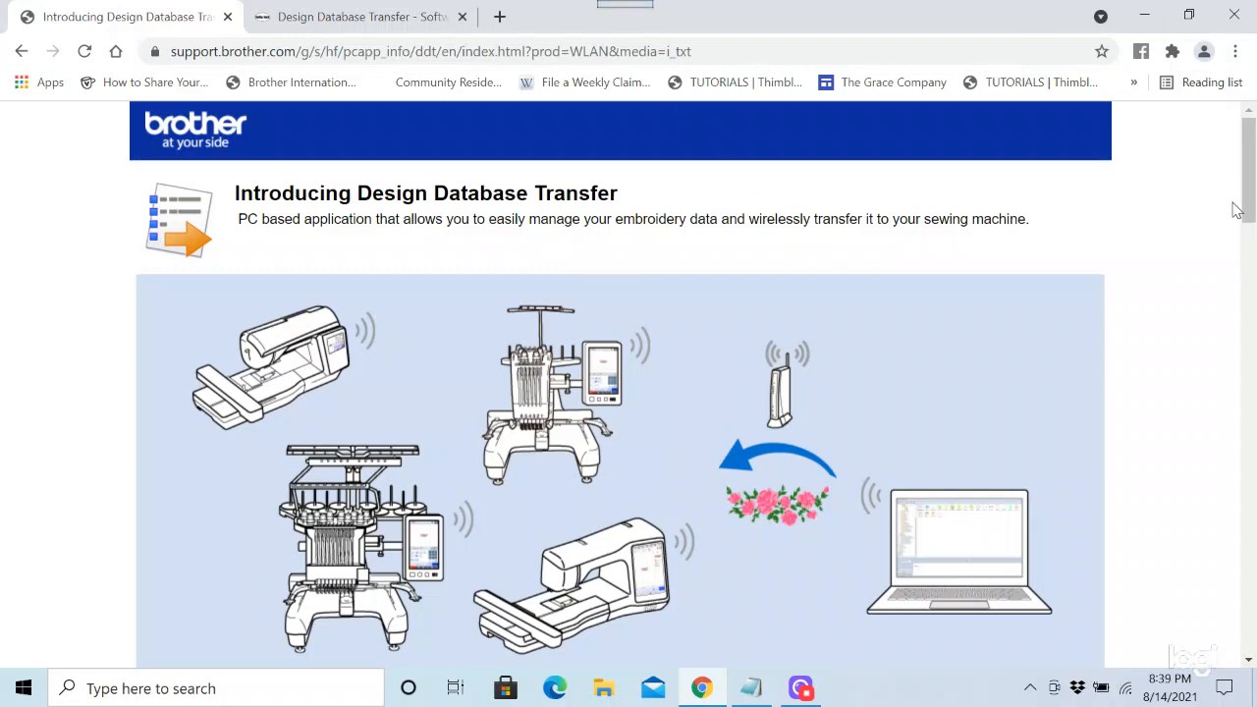
drag(1250, 197, 1234, 317)
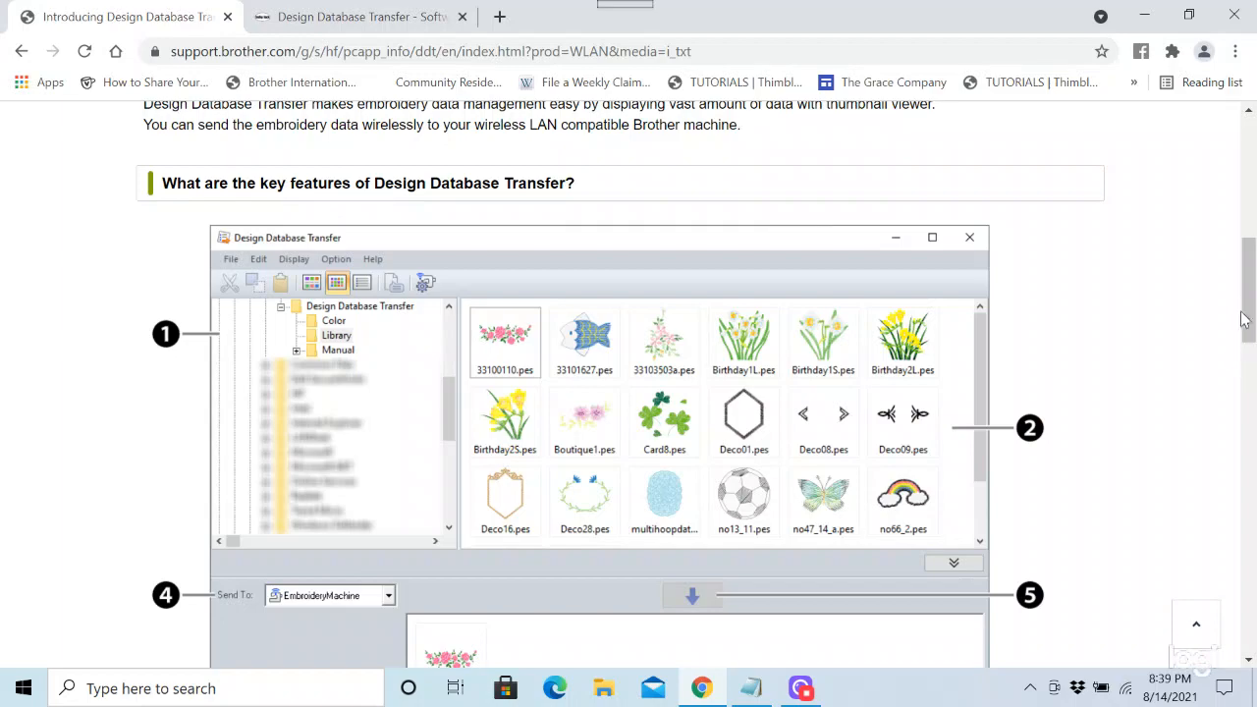
drag(1247, 316, 1218, 460)
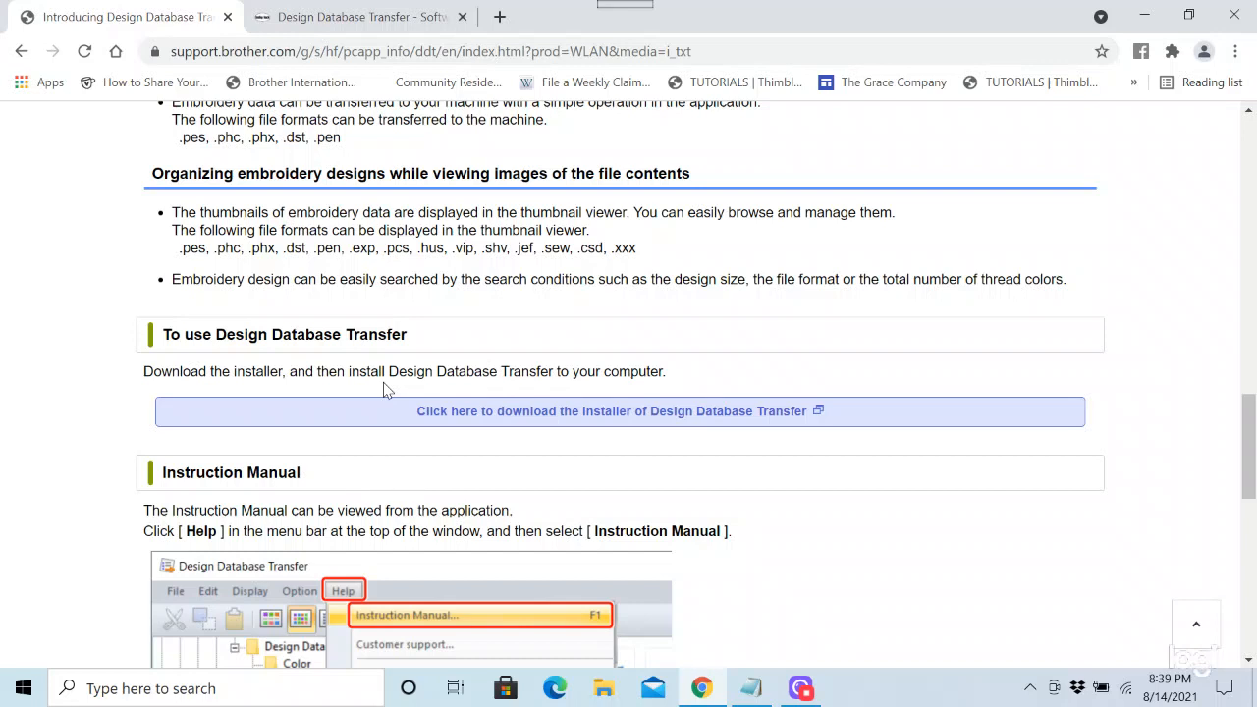
click(524, 412)
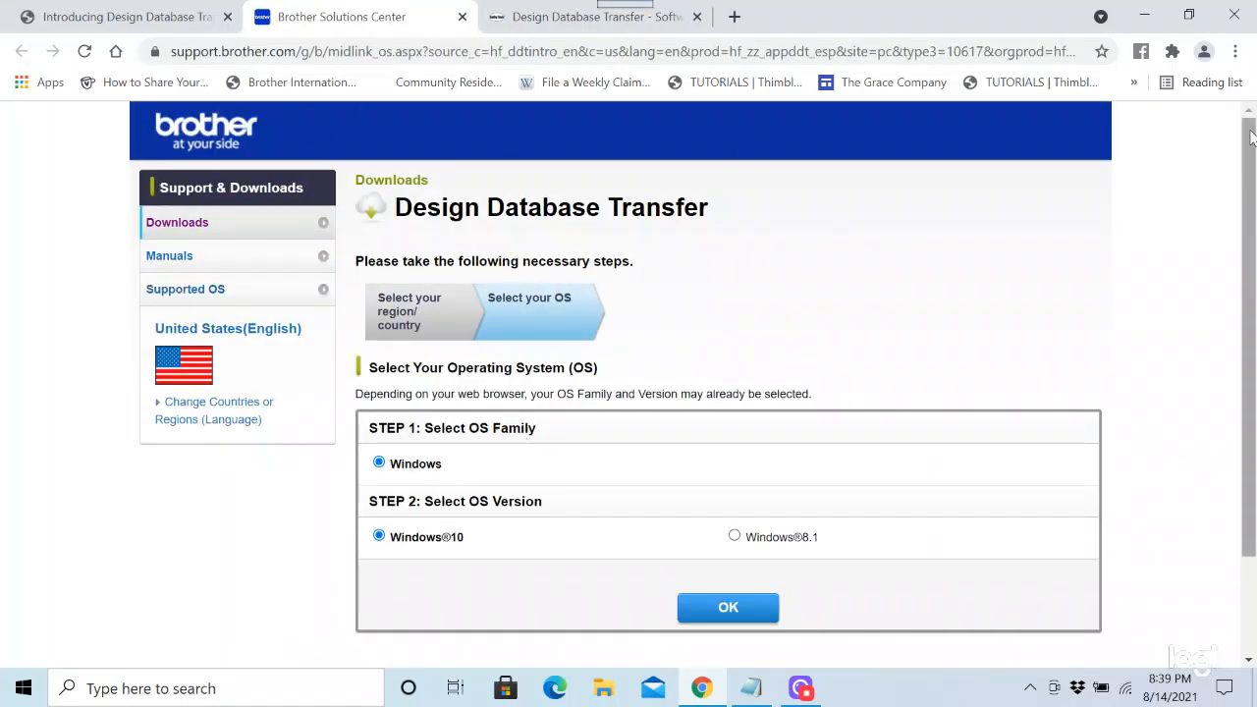
drag(1252, 153, 1249, 271)
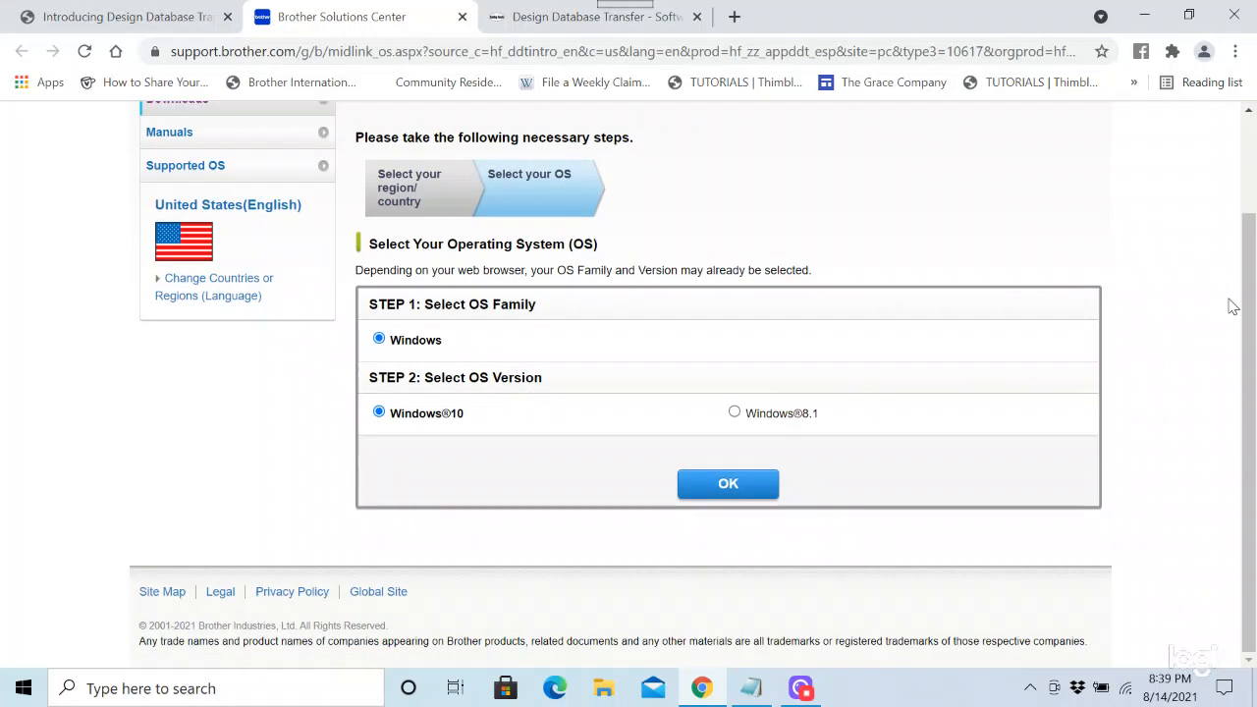
click(731, 485)
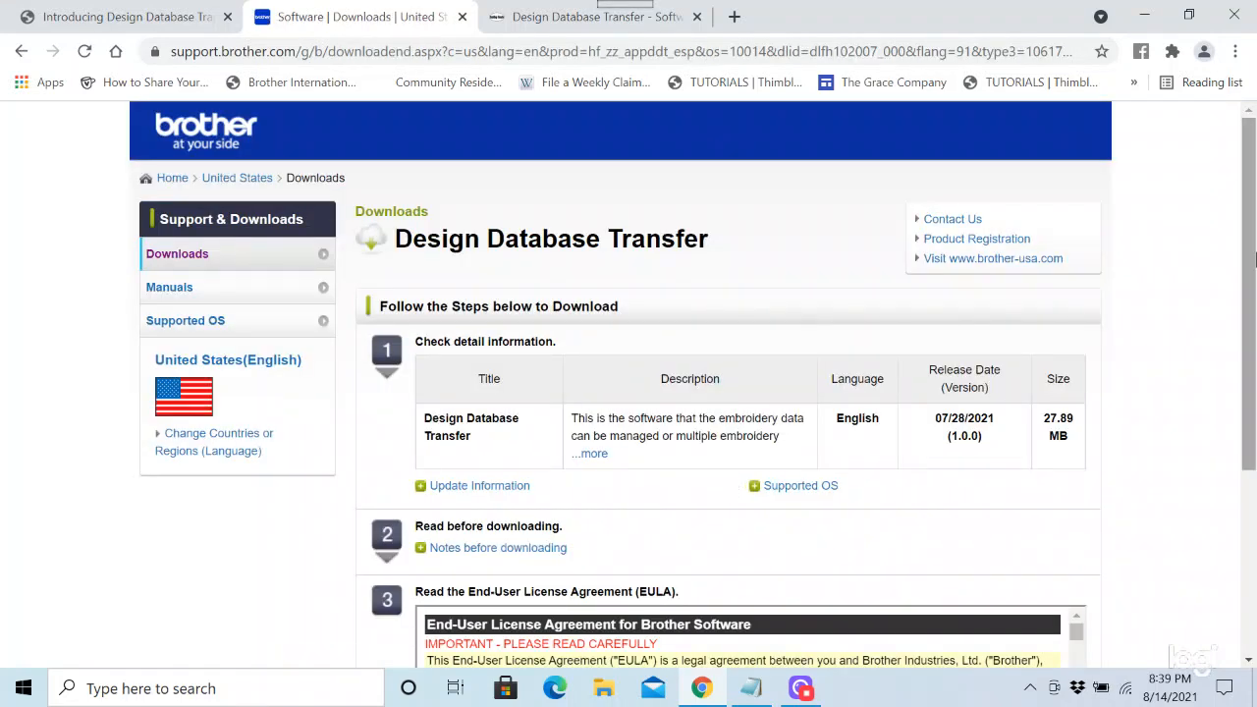
Step: Agree to the EULA and save the ddt100_bro installer to the Desktop
drag(1253, 228, 1245, 412)
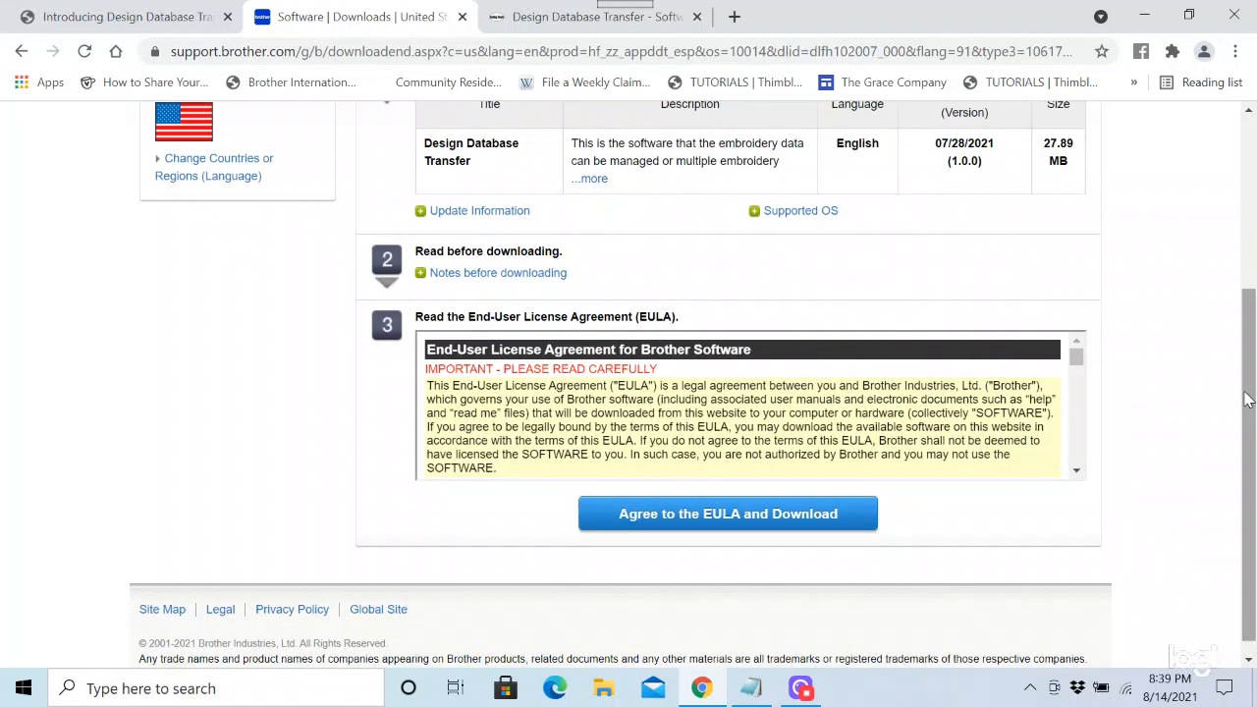
click(693, 524)
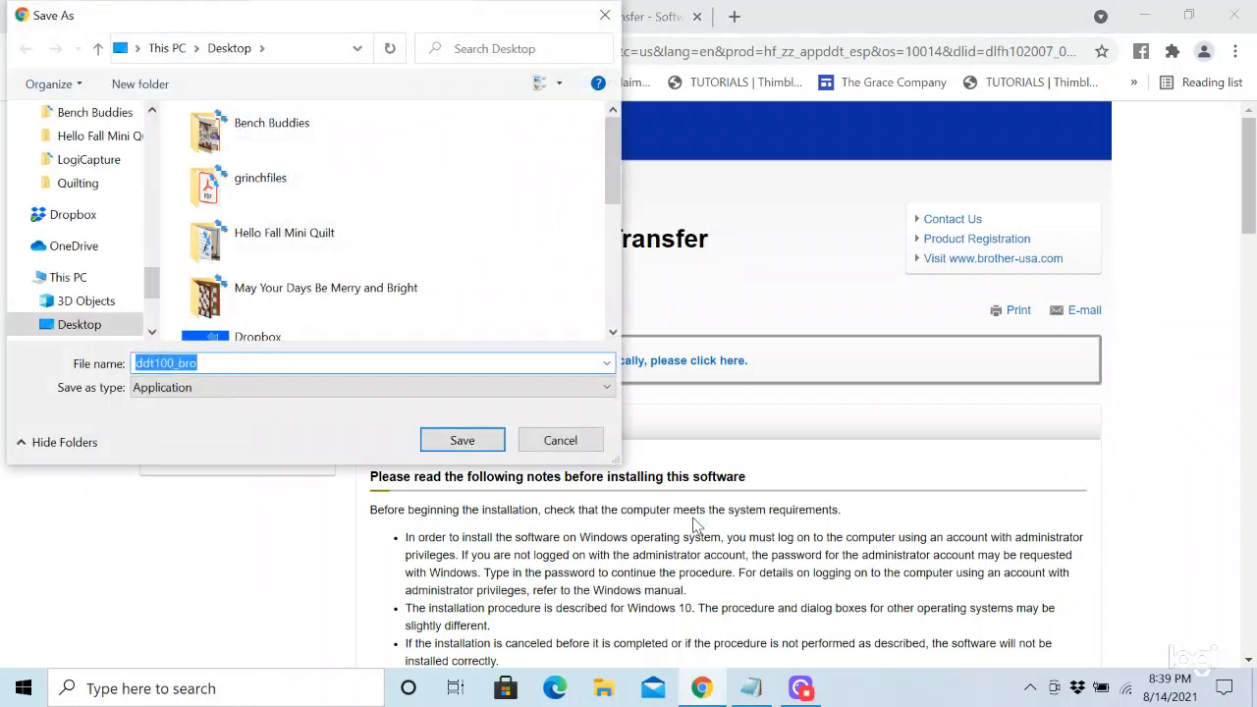
click(462, 440)
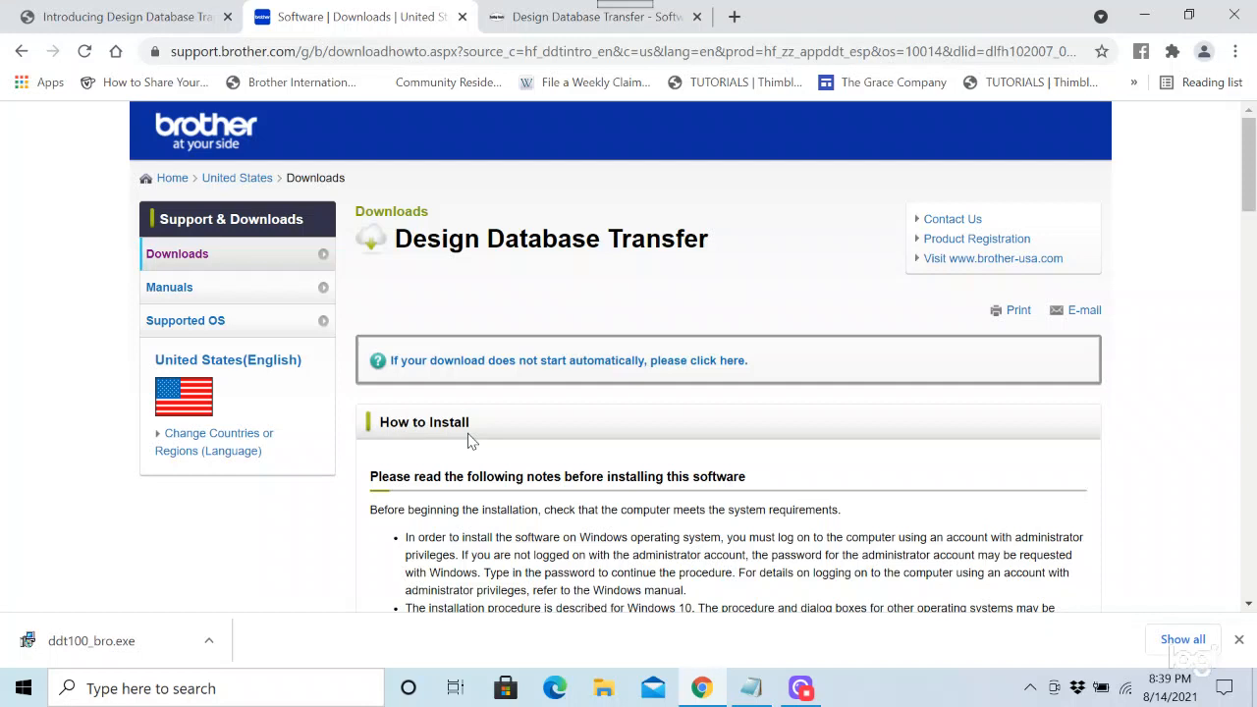
Step: Minimize the browser and run the ddt100_bro installer from the desktop as administrator, with English as the setup language
click(1142, 16)
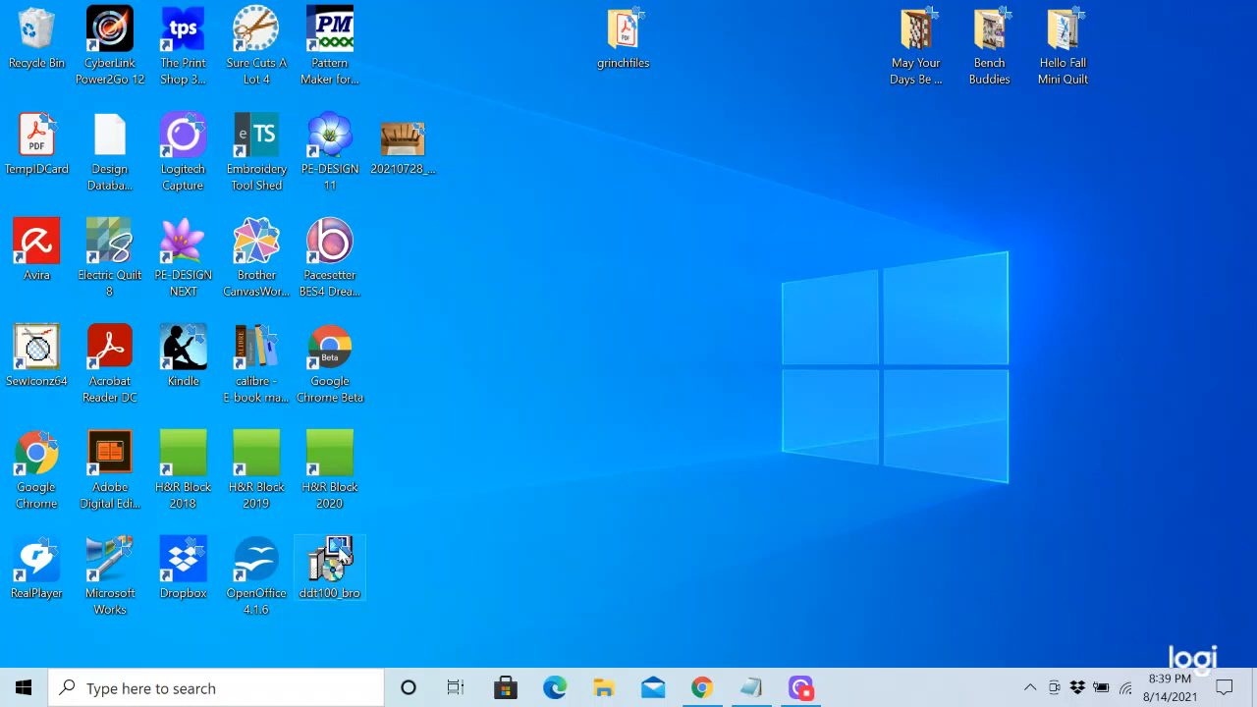
right_click(334, 575)
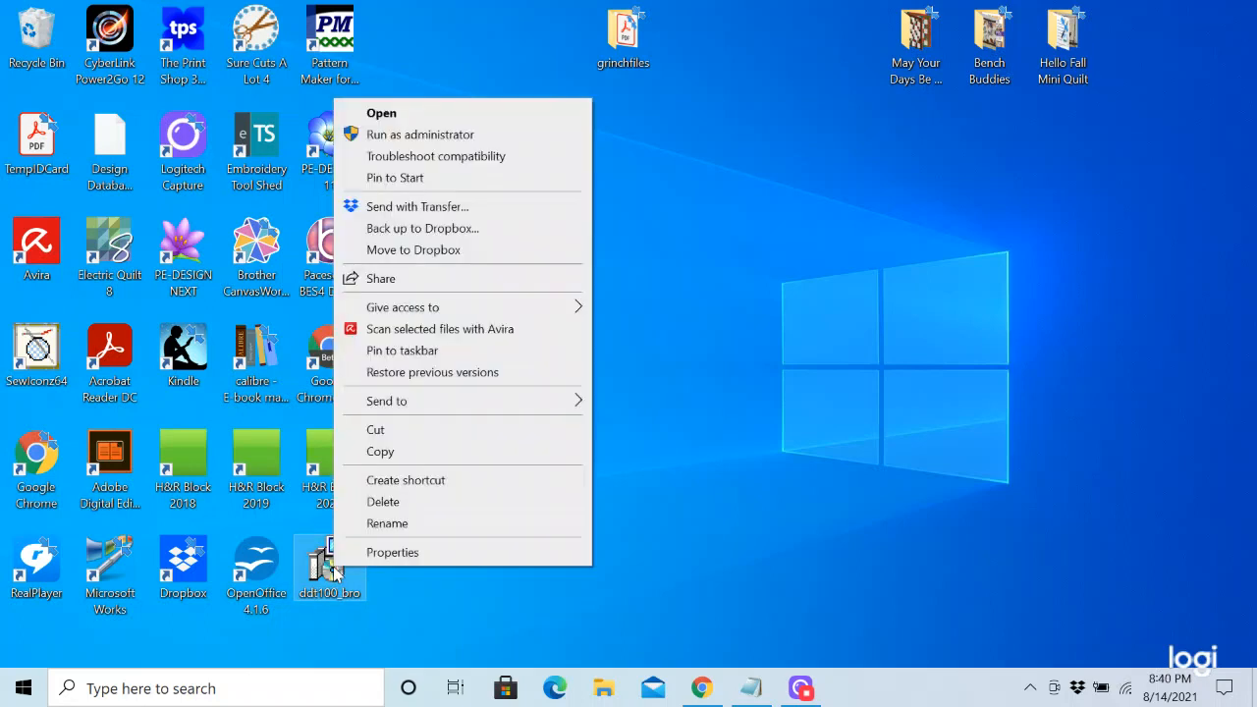
click(421, 135)
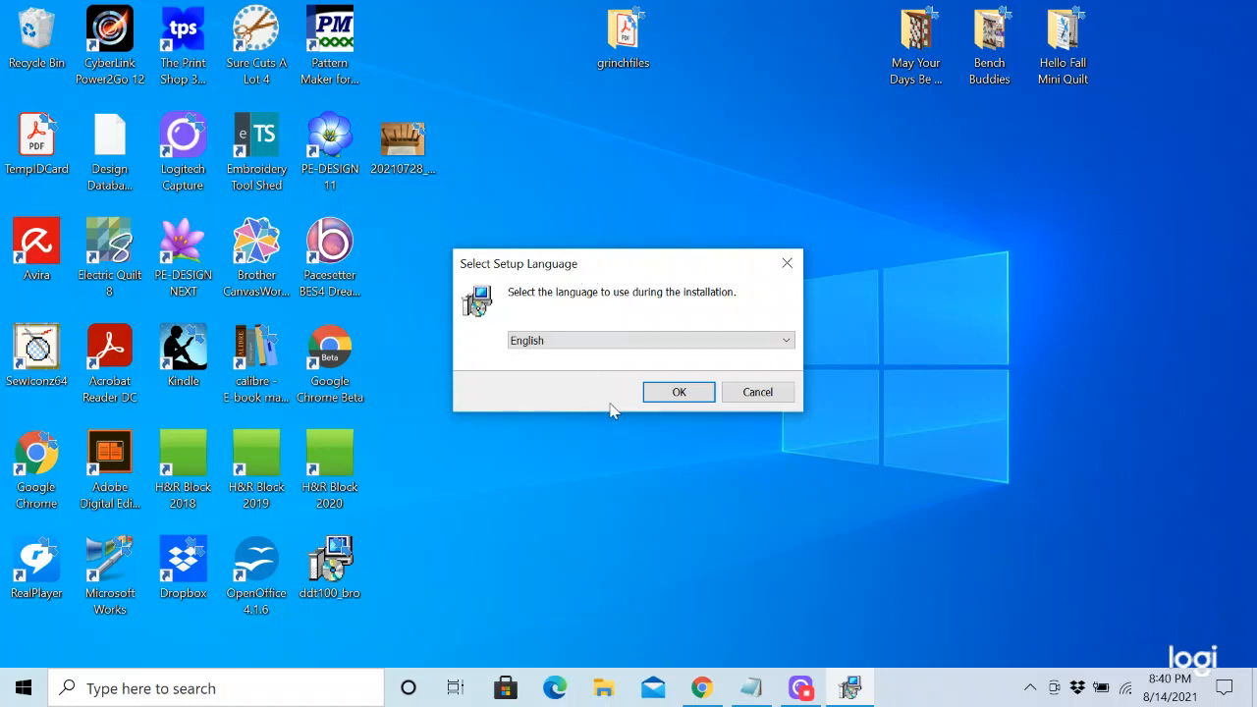
click(684, 397)
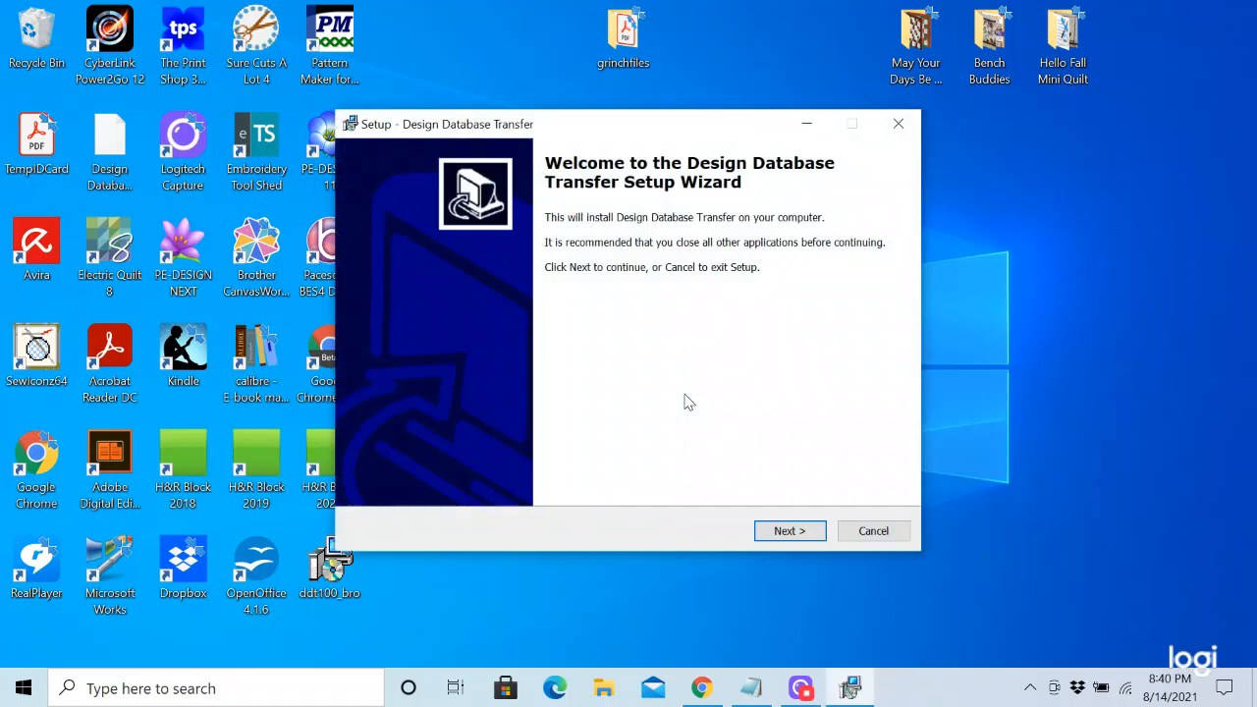
Step: Accept the license agreement in the setup wizard and turn off anonymous usage data collection by Brother
click(796, 541)
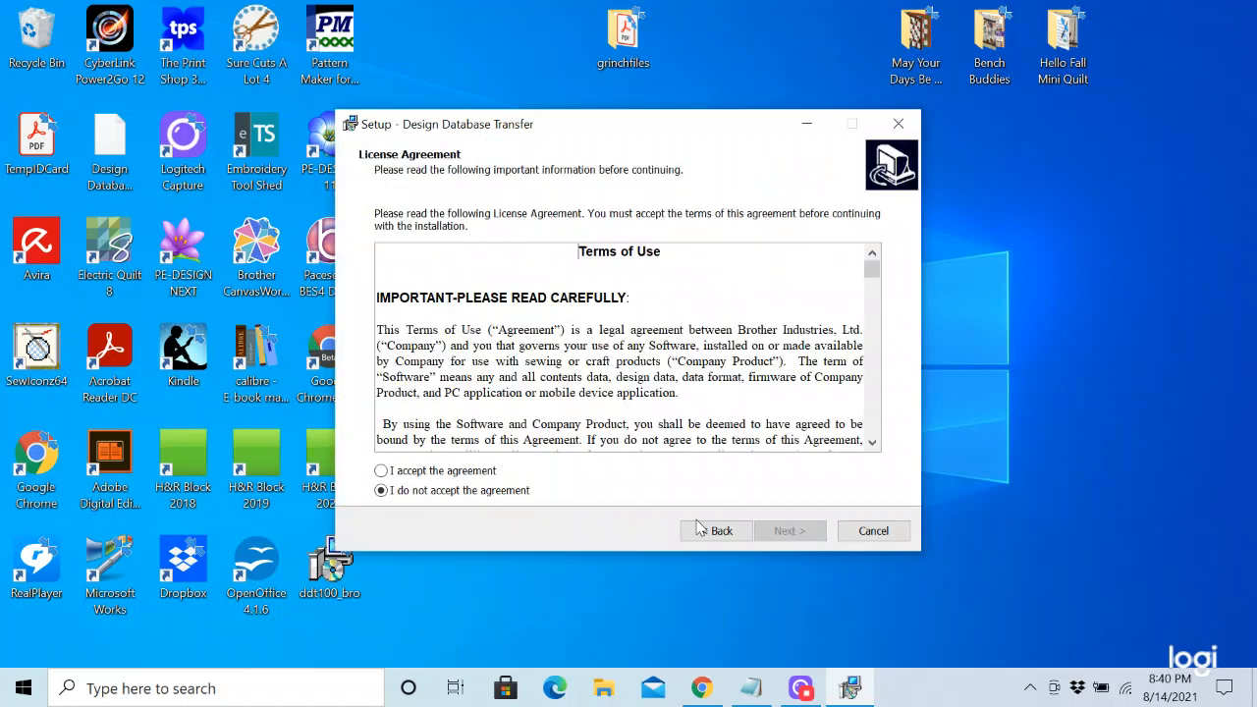
click(383, 471)
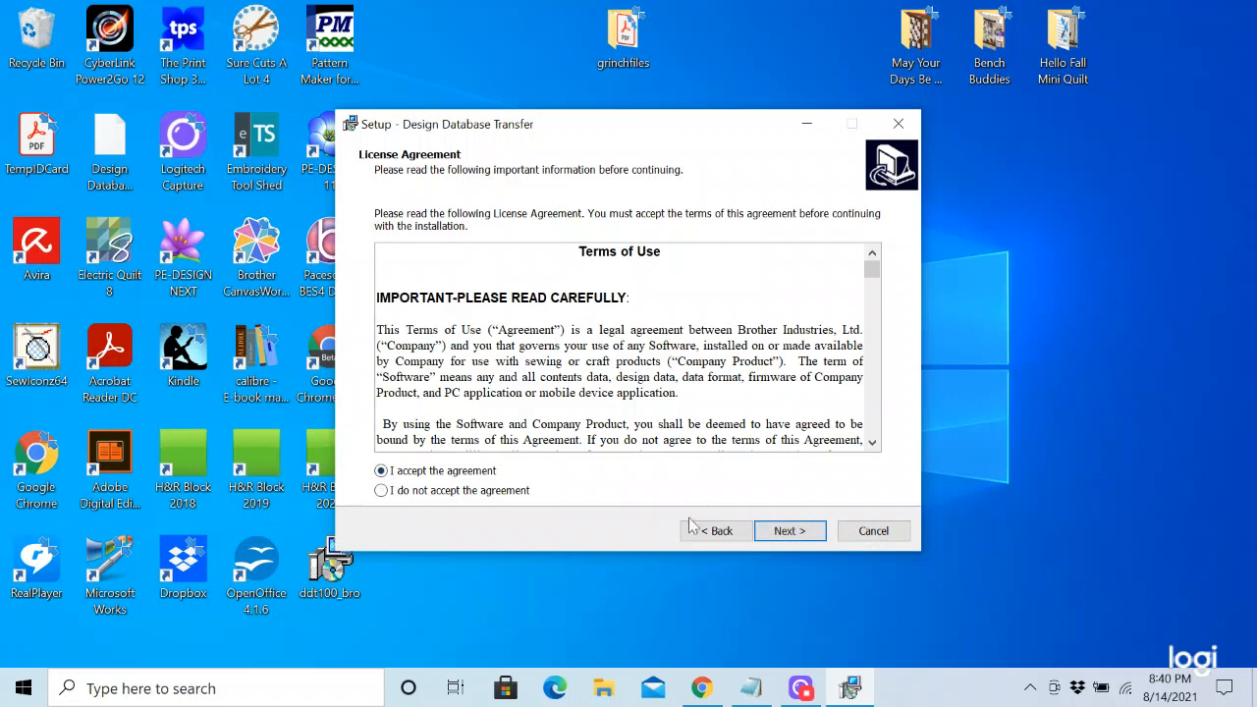
click(789, 530)
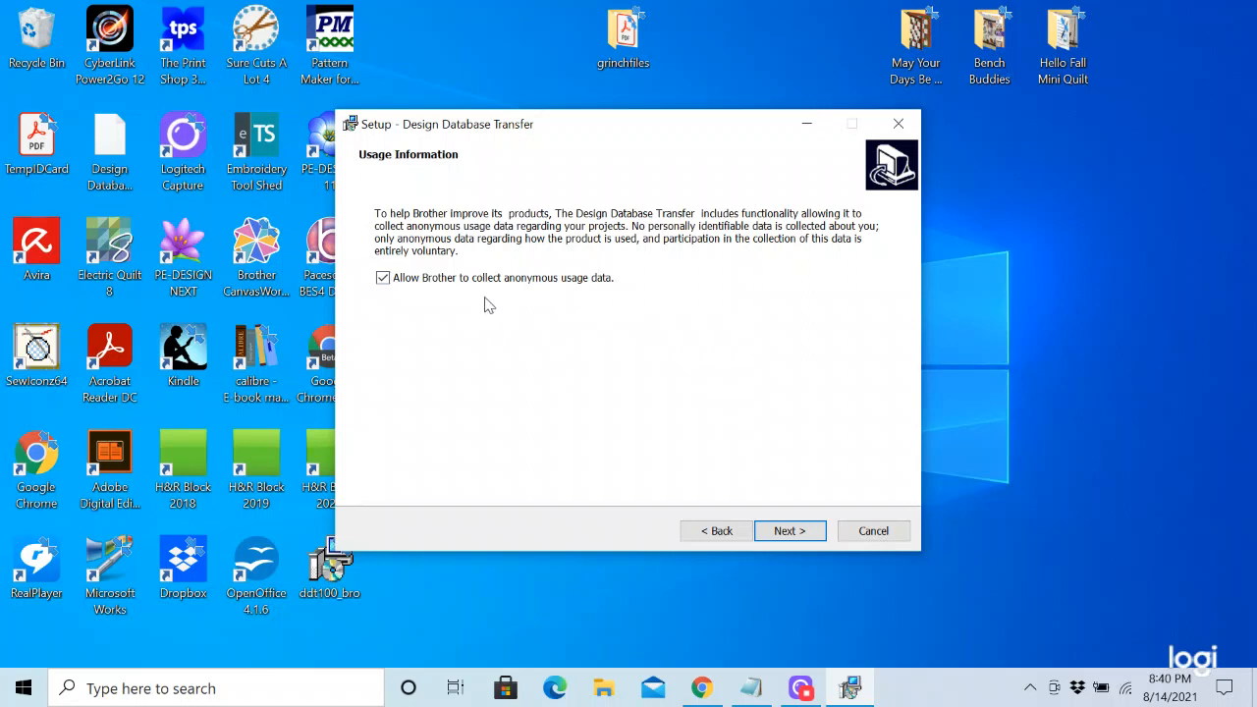
click(384, 280)
click(795, 531)
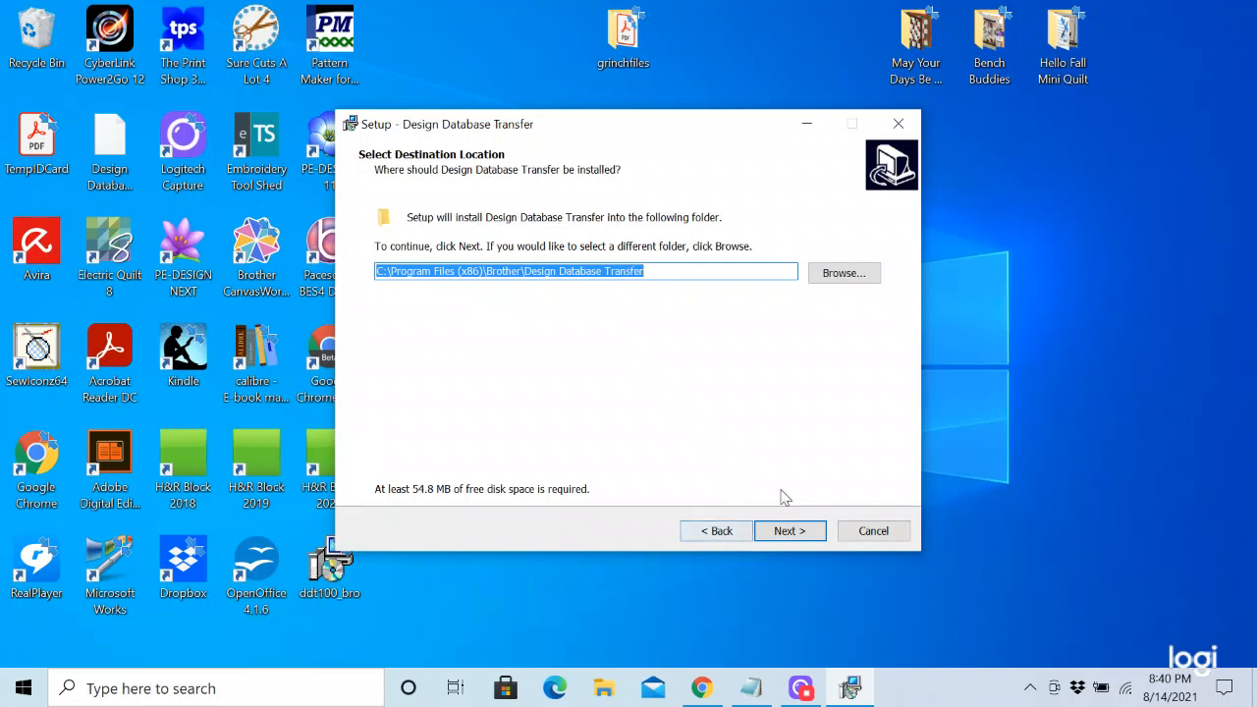
Step: Install Design Database Transfer in its default Brother program folder and move the ddt100_bro installer to the Recycle Bin
click(787, 532)
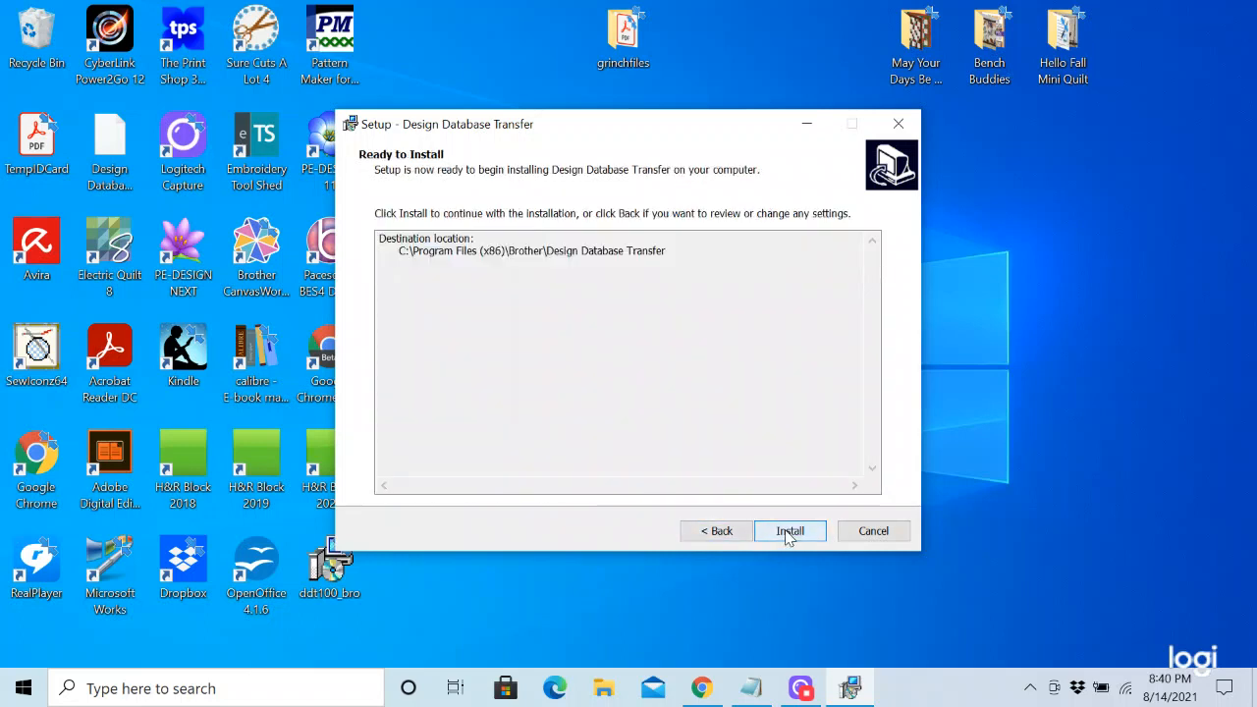
click(790, 531)
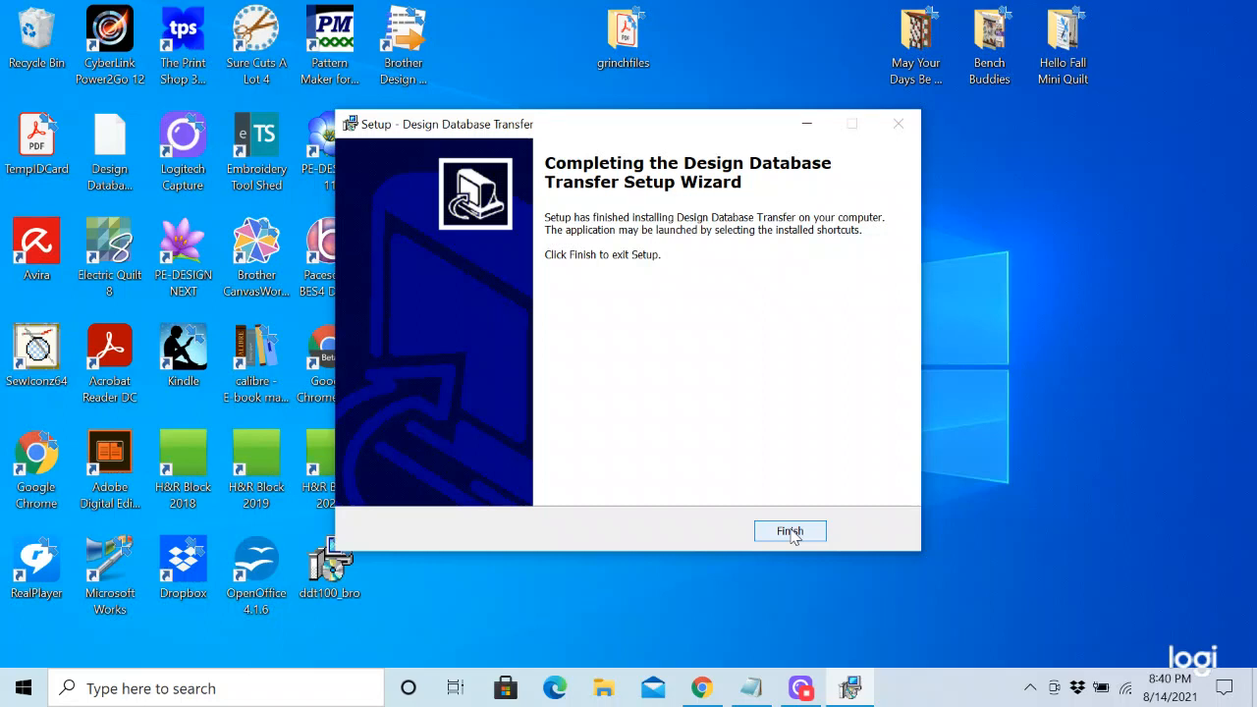
click(795, 533)
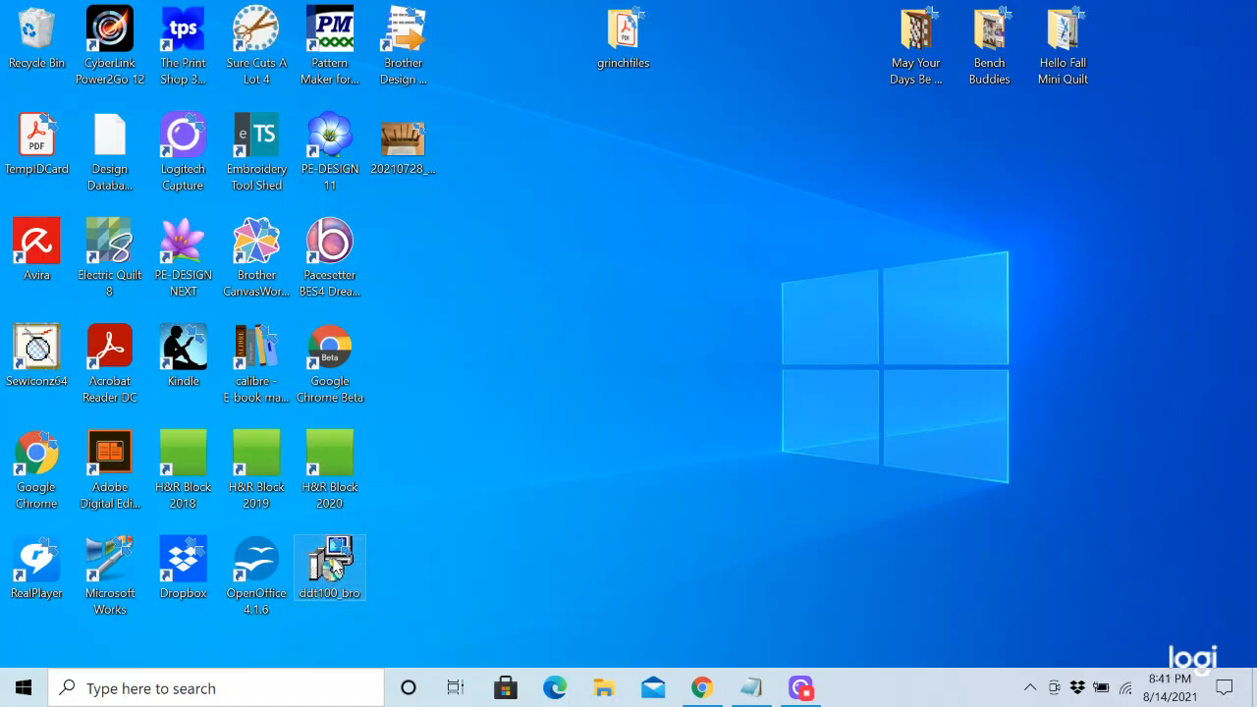
drag(332, 565, 14, 14)
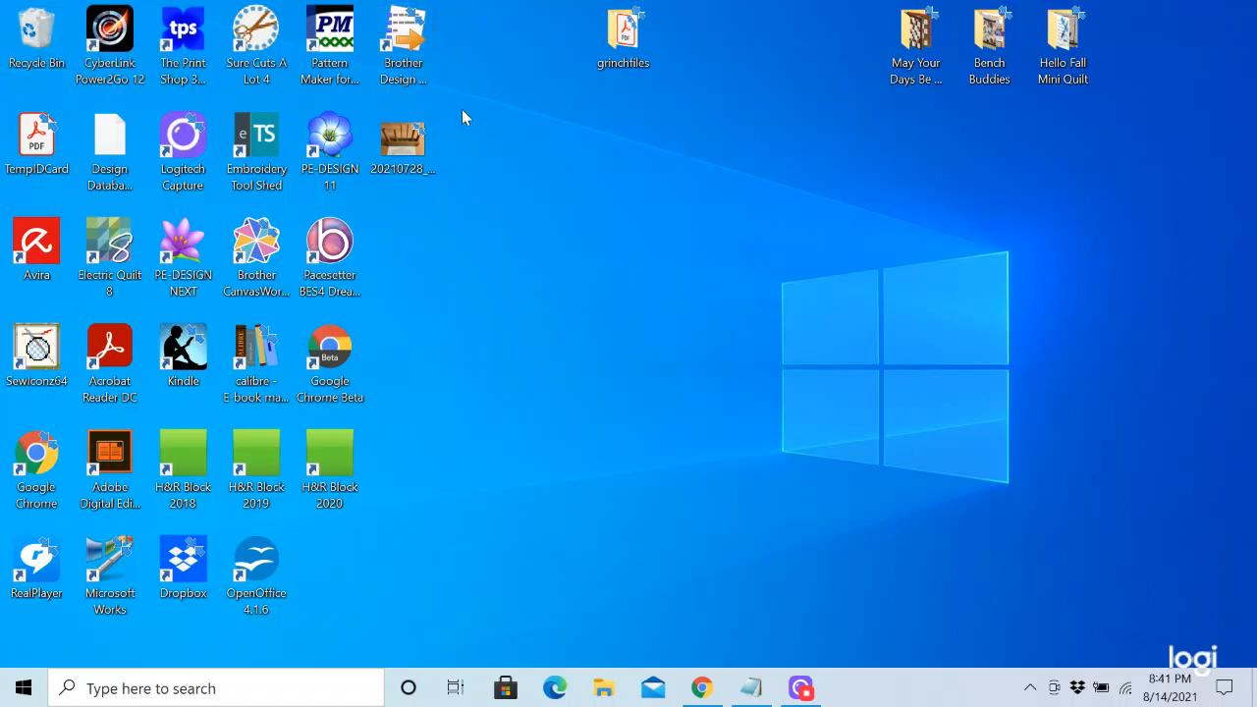
Step: Launch Brother Design Database Transfer from its desktop shortcut and maximize its window
click(410, 47)
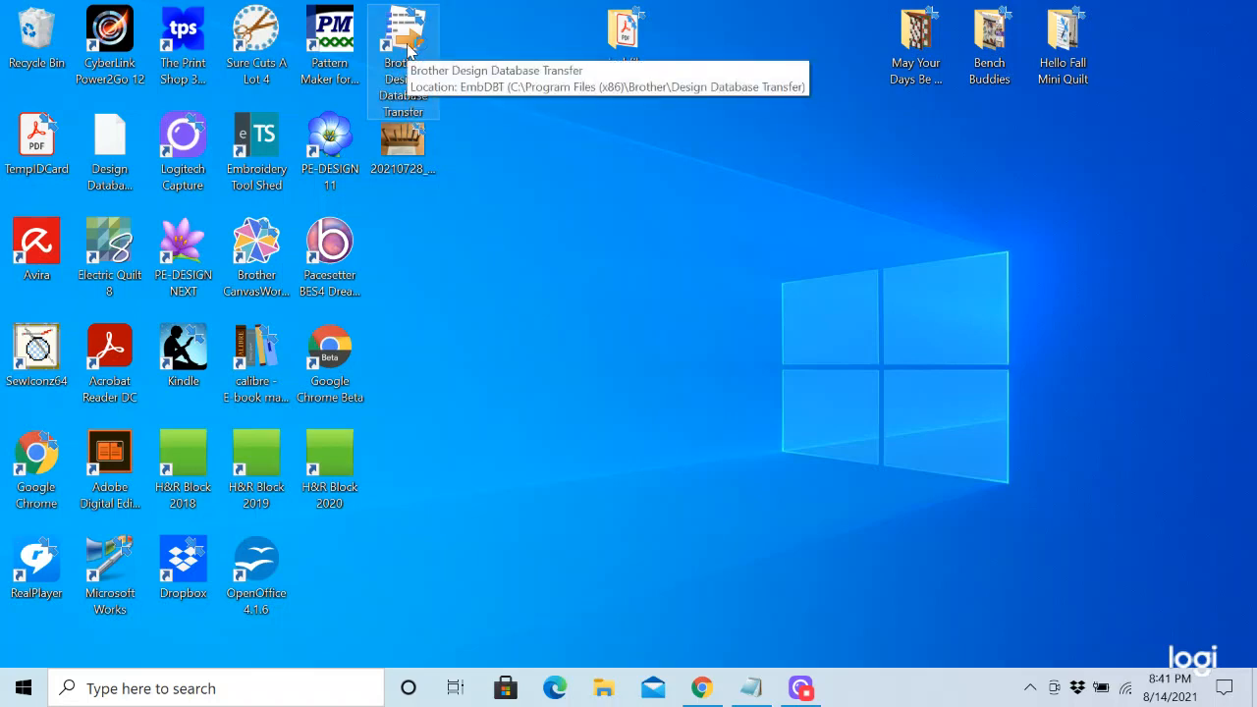
double_click(410, 47)
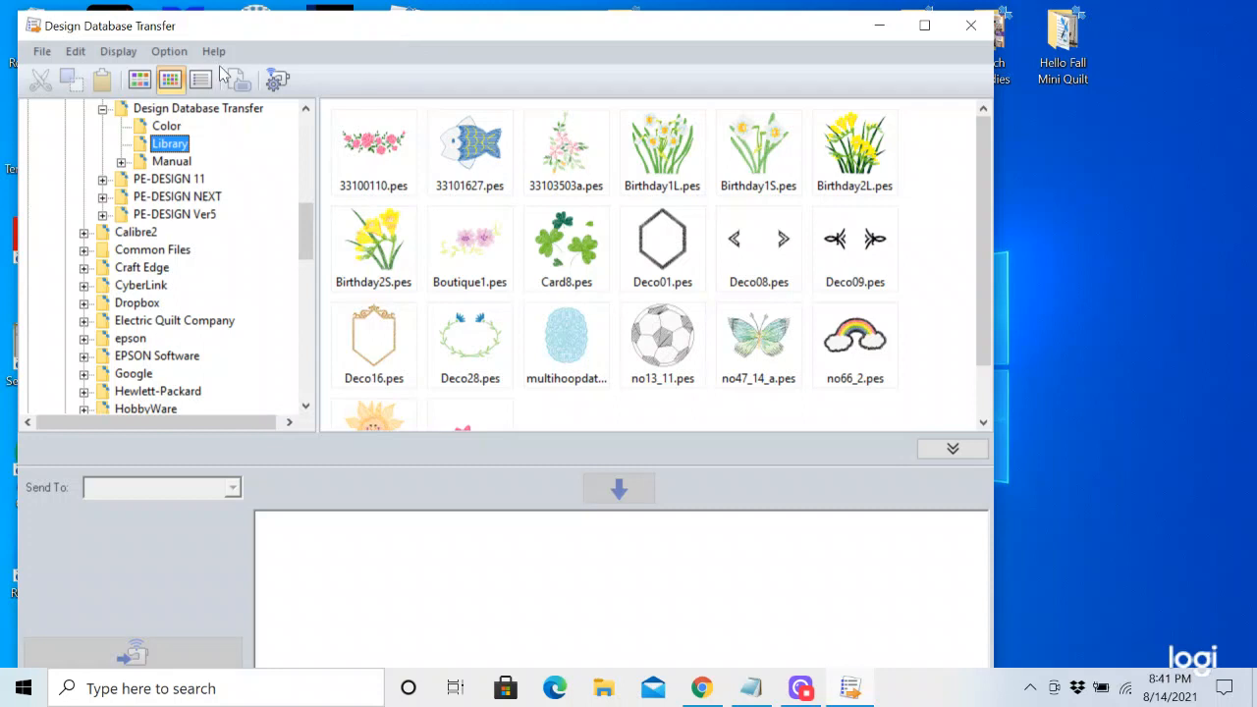
click(924, 26)
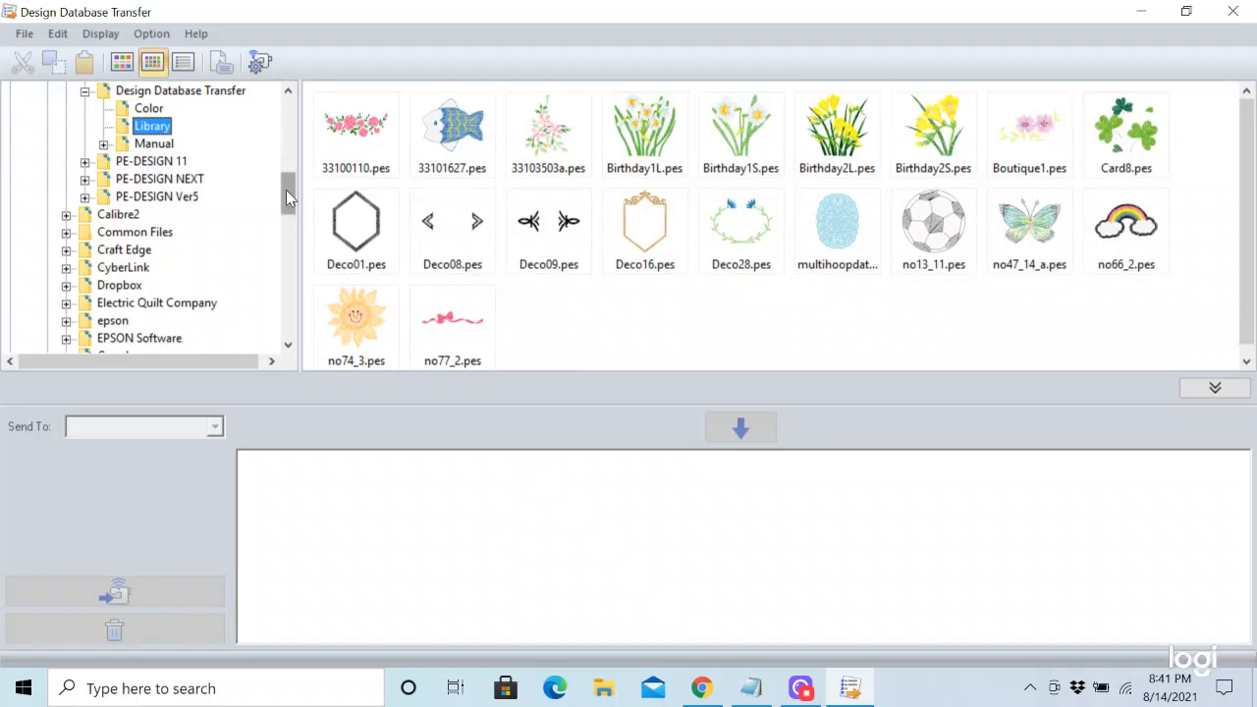
drag(286, 190, 288, 92)
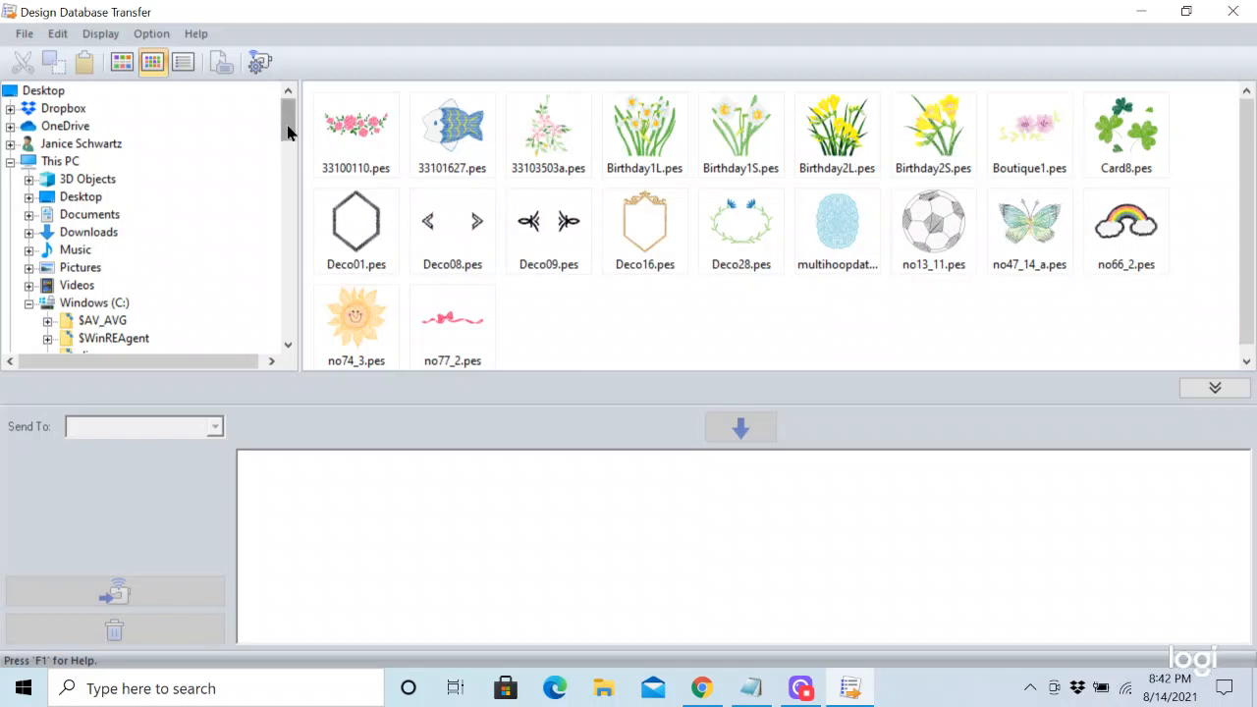
Step: Examine the designs in the Design Database Transfer Library folder as large and small thumbnails
drag(287, 124, 287, 165)
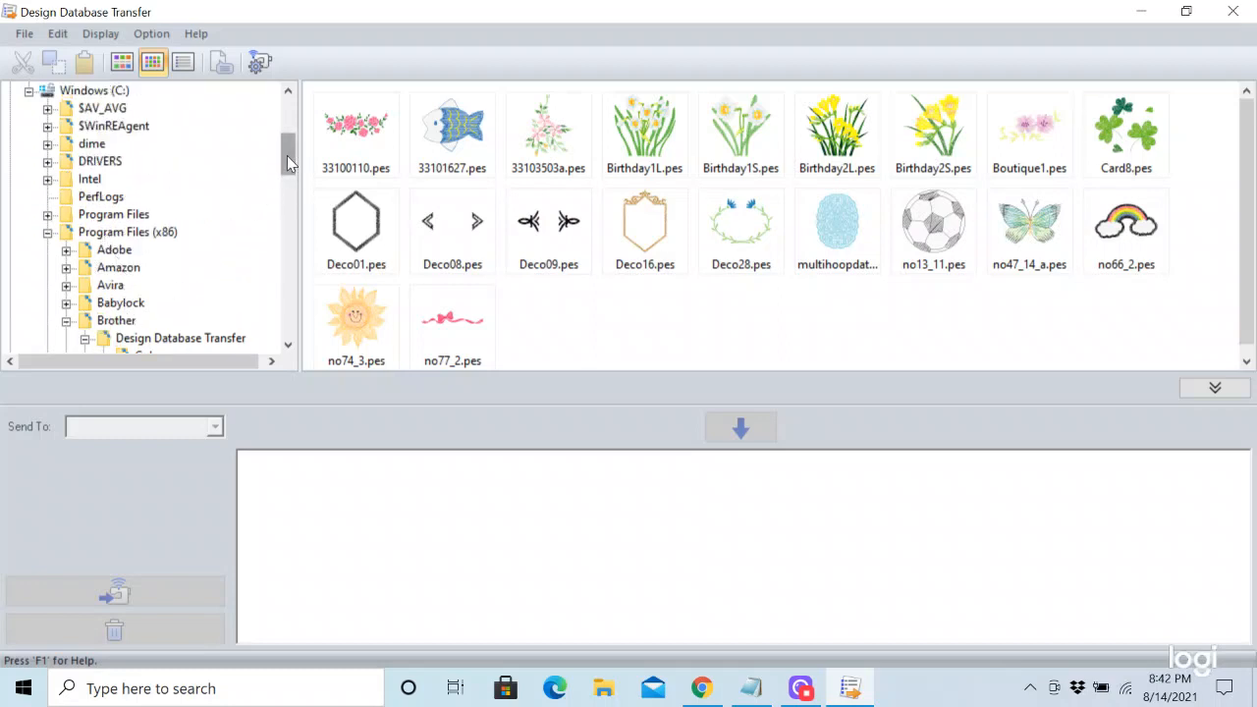
drag(287, 155, 286, 171)
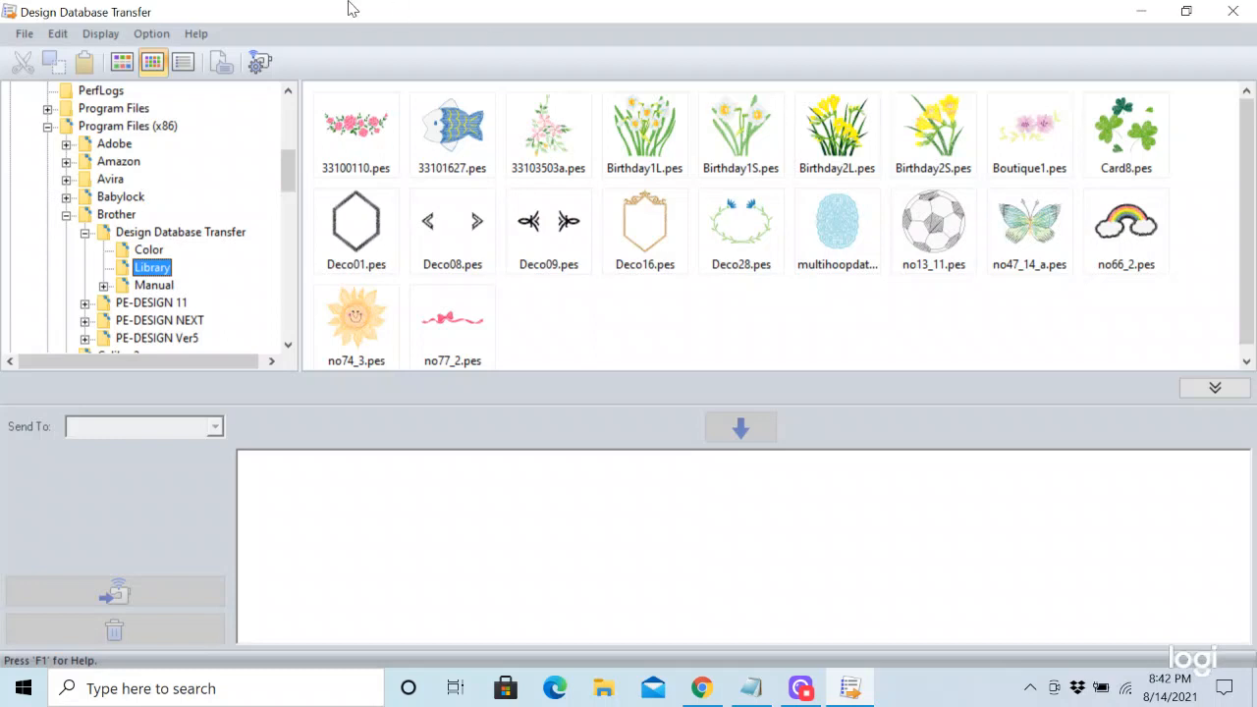
click(122, 63)
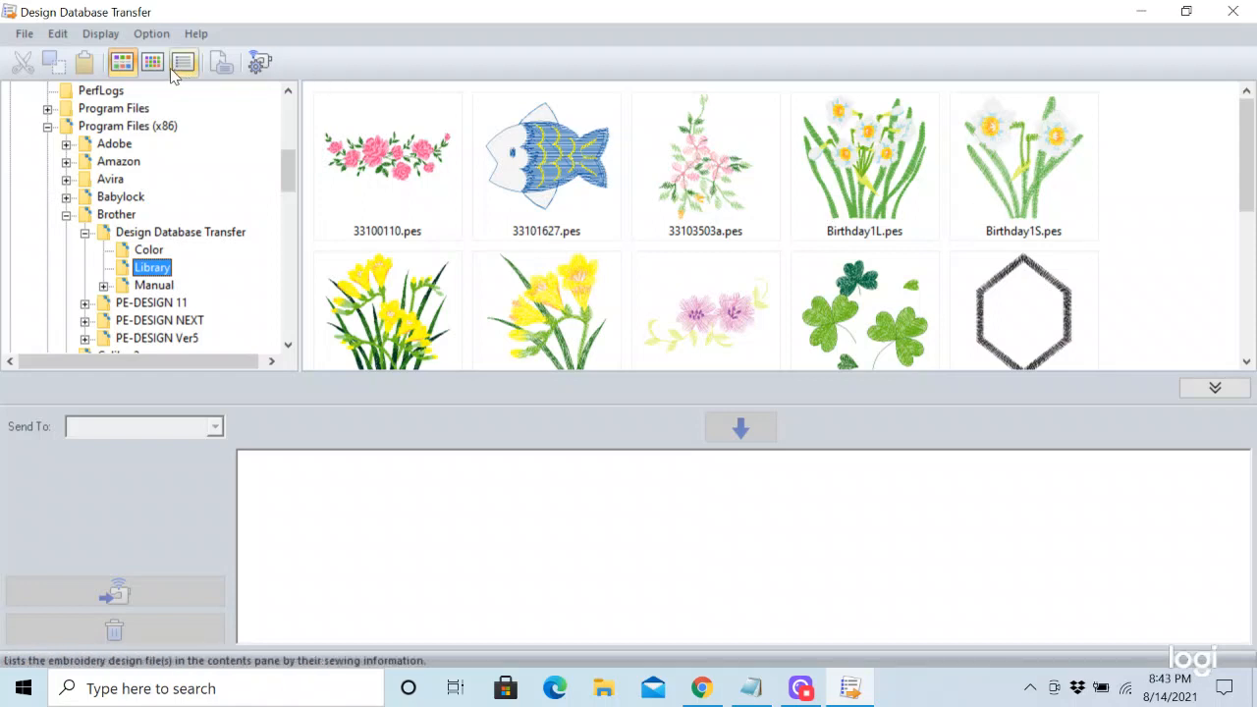
click(153, 65)
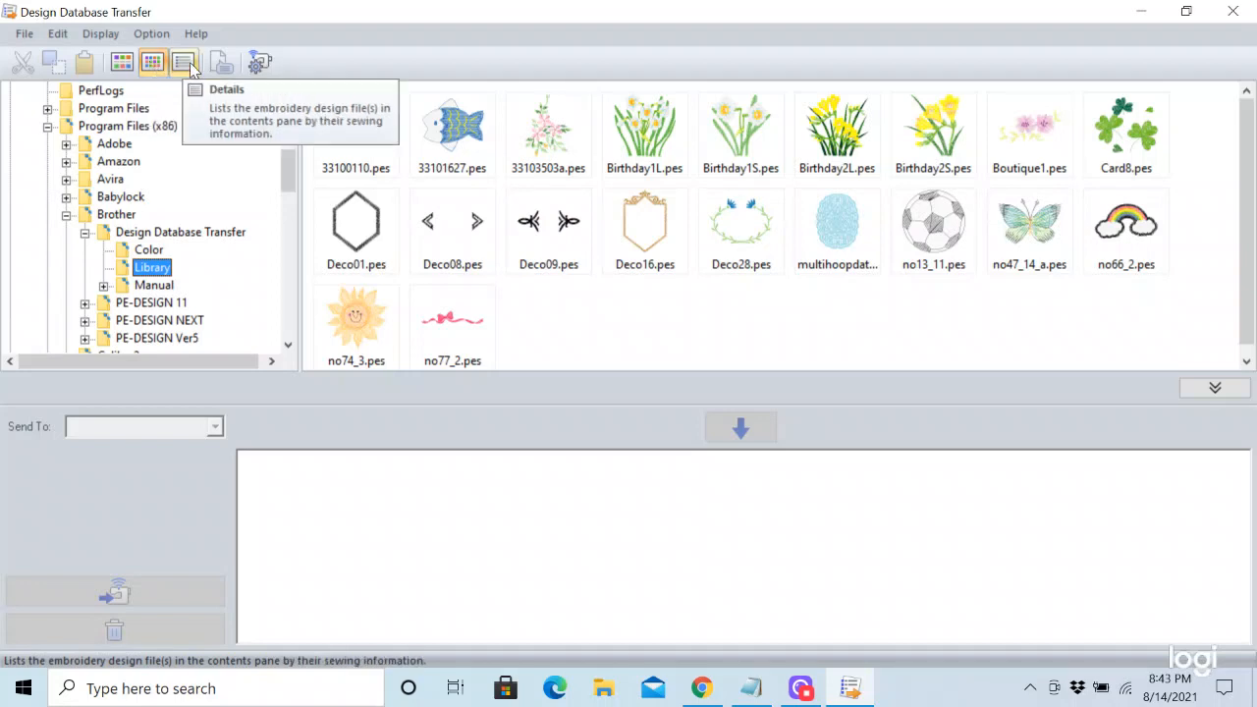
Step: List the Library designs with their sewing details and set the system unit to inch
click(184, 63)
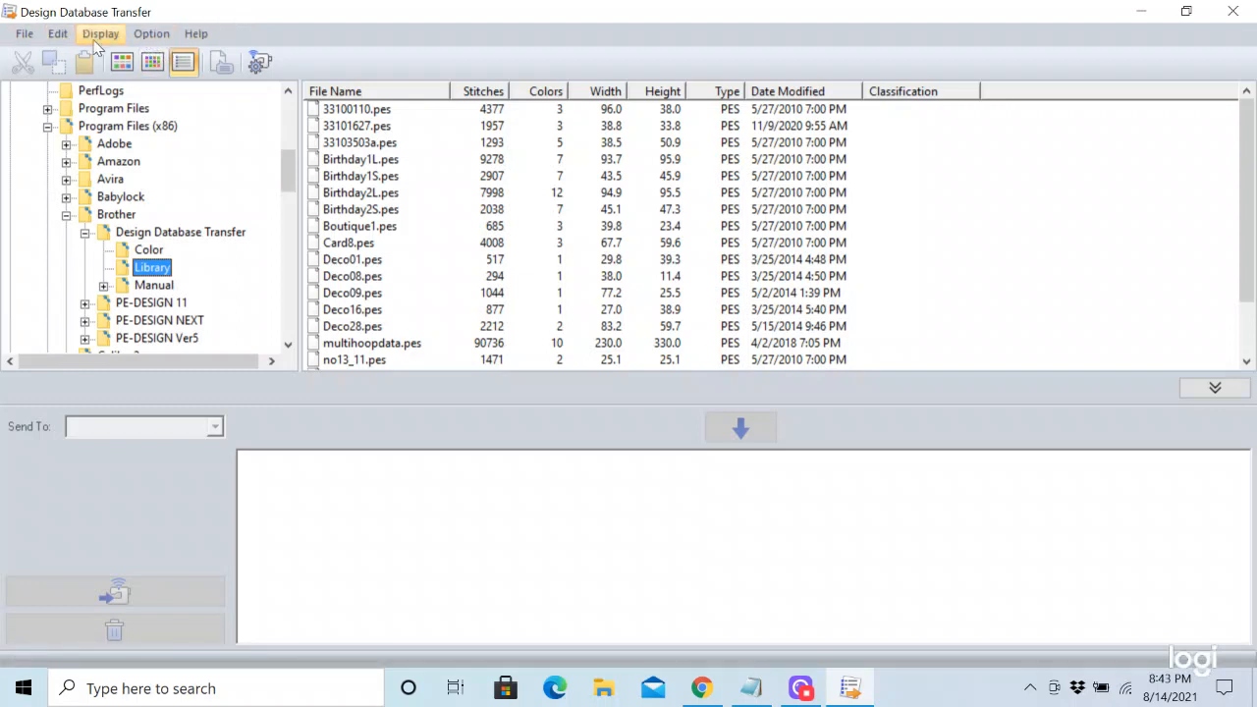
click(150, 35)
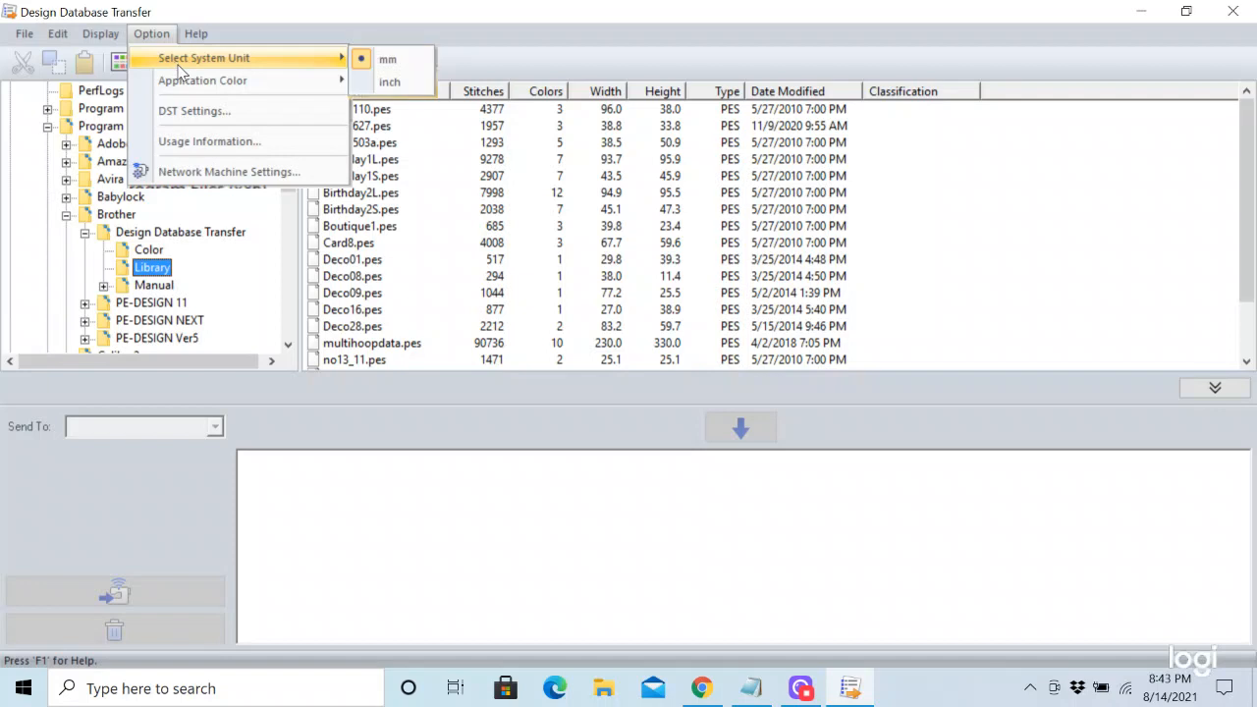
click(390, 84)
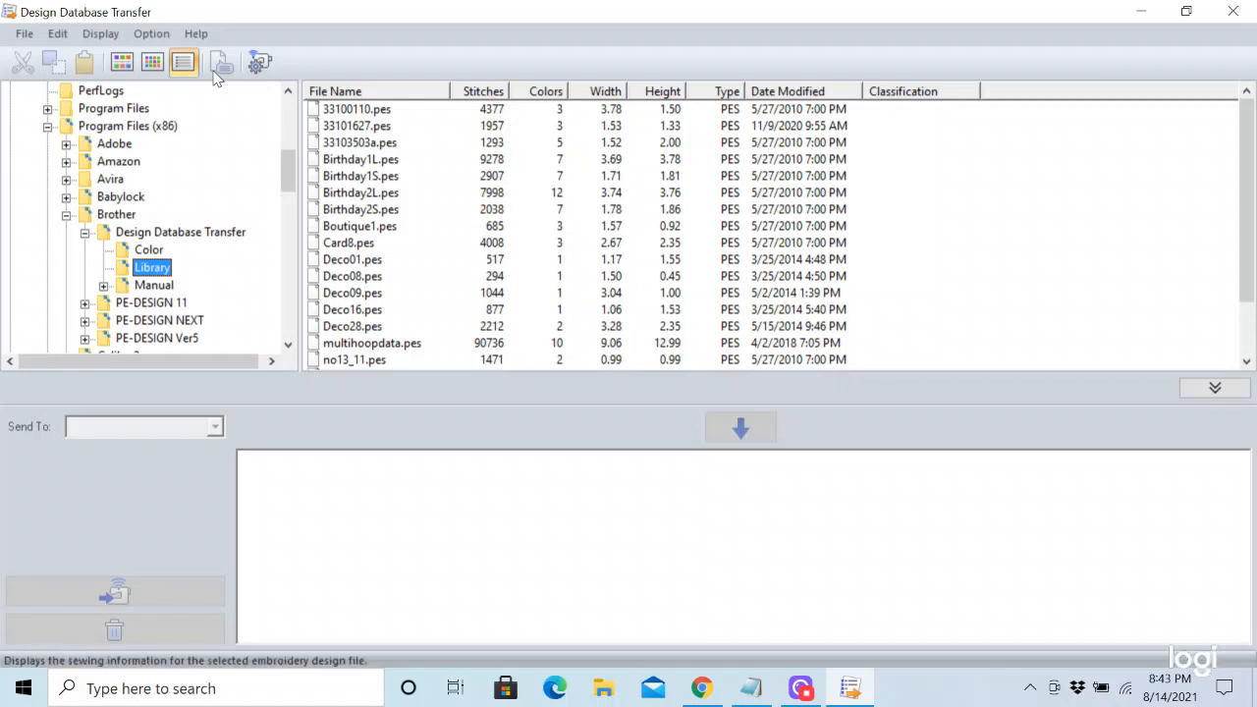
Step: Show the Library folder's designs as large thumbnails and return them to small thumbnails
click(25, 36)
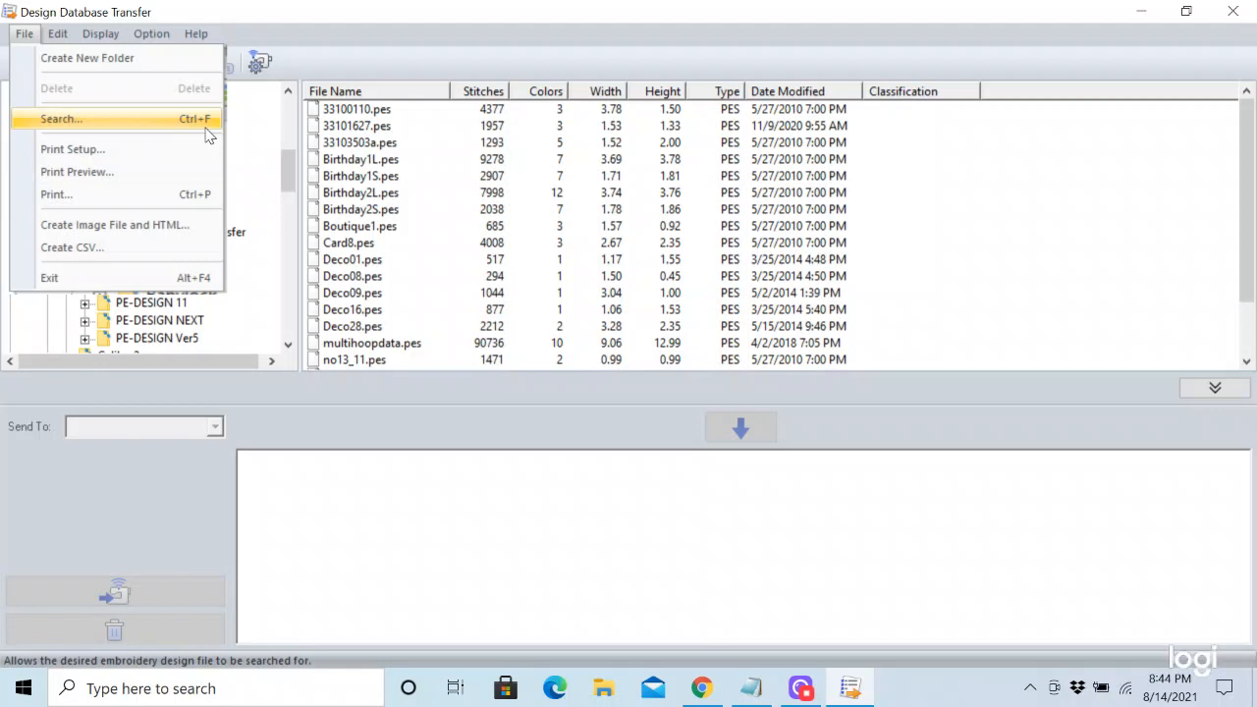
click(263, 124)
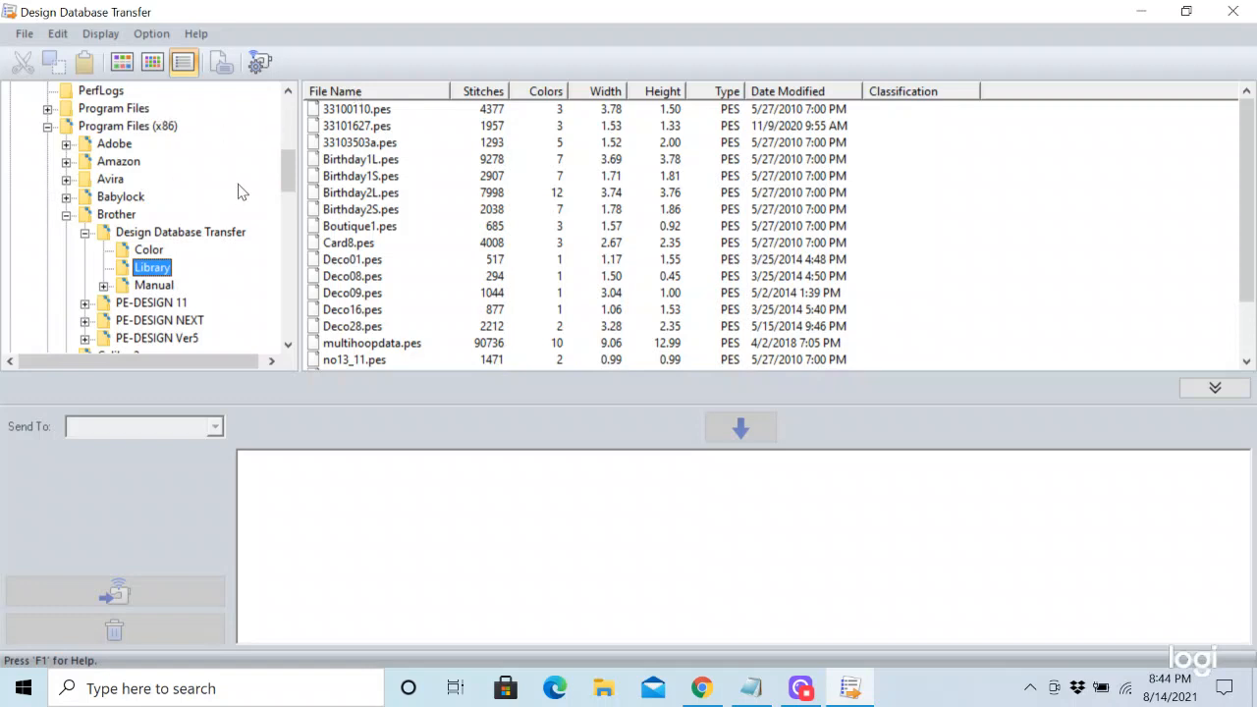
click(152, 275)
click(239, 255)
click(119, 65)
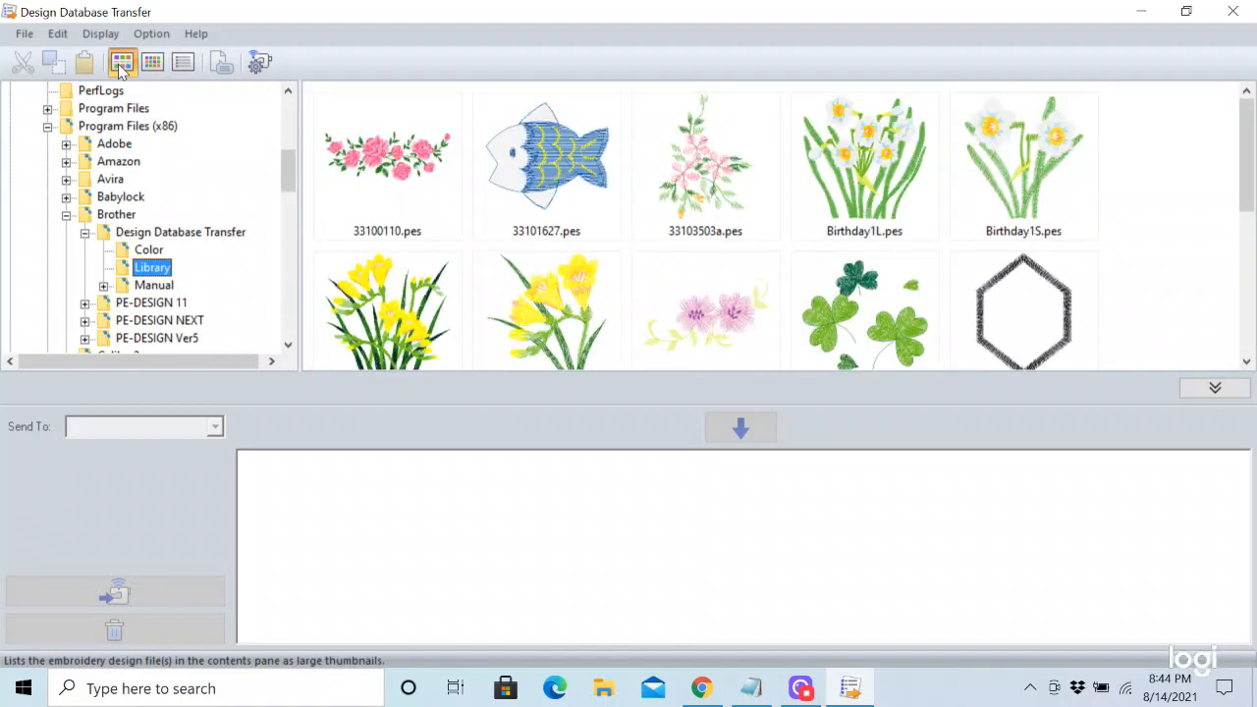
click(152, 64)
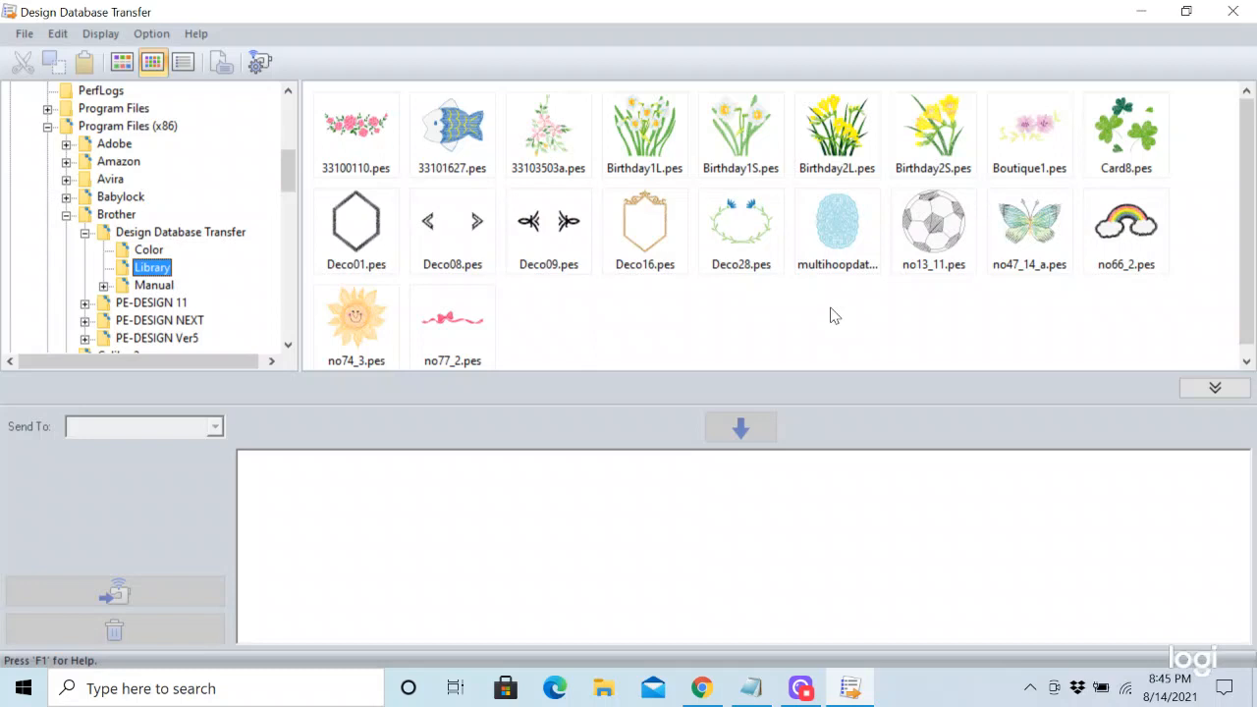
click(1142, 14)
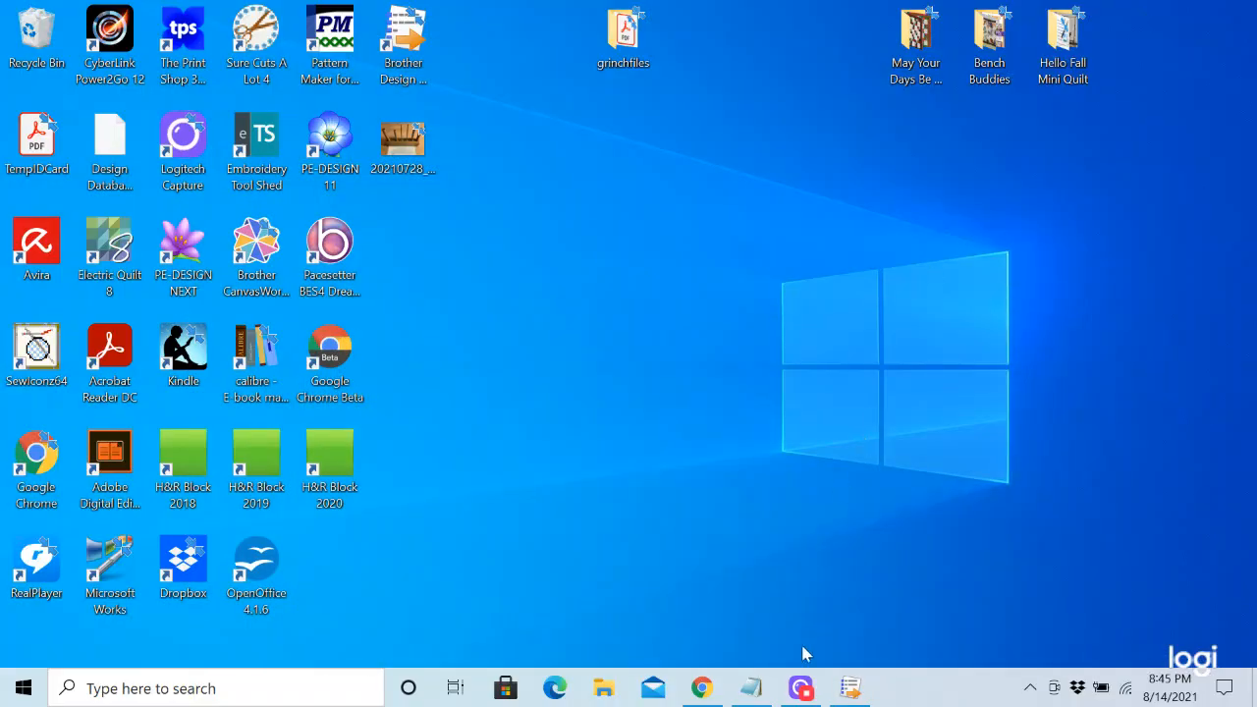
click(801, 688)
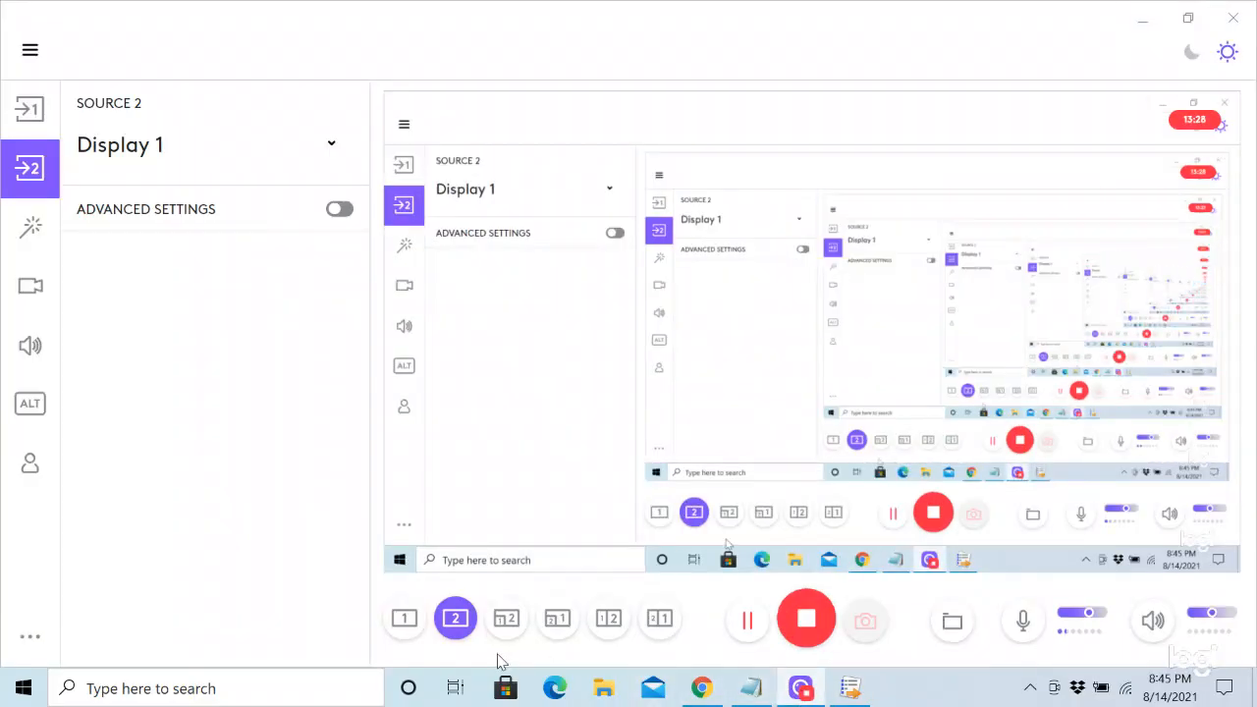
click(405, 620)
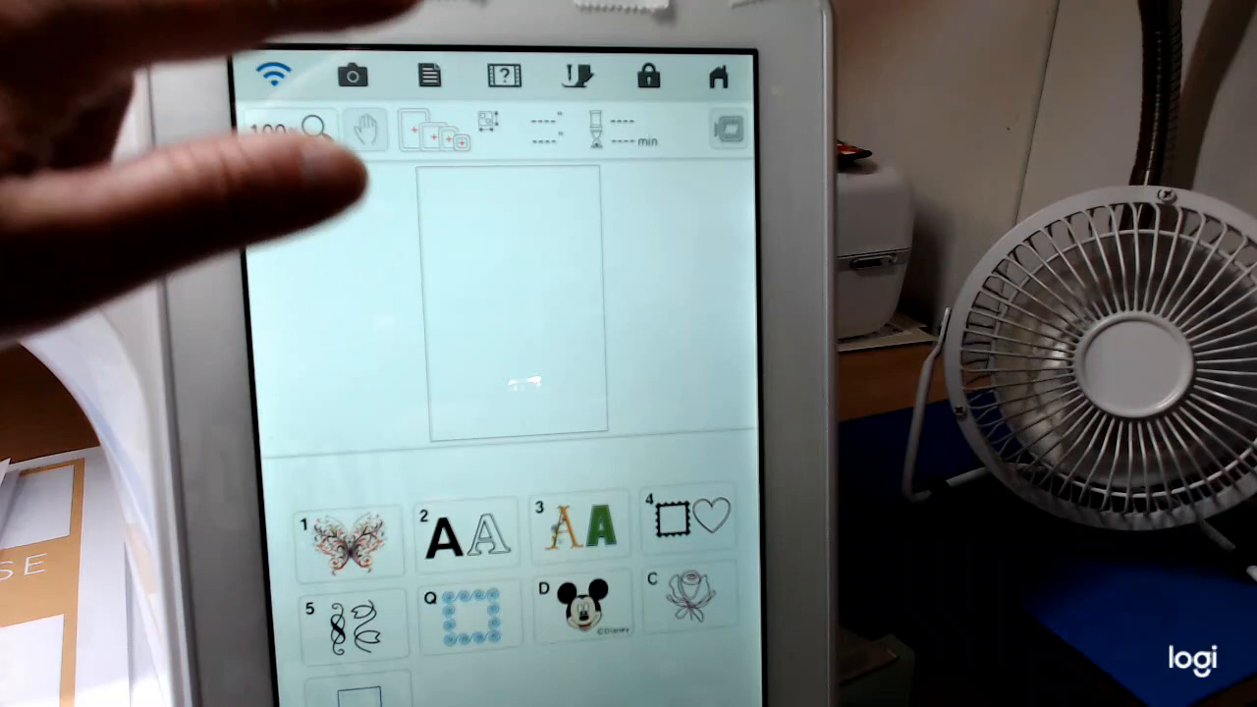
click(429, 76)
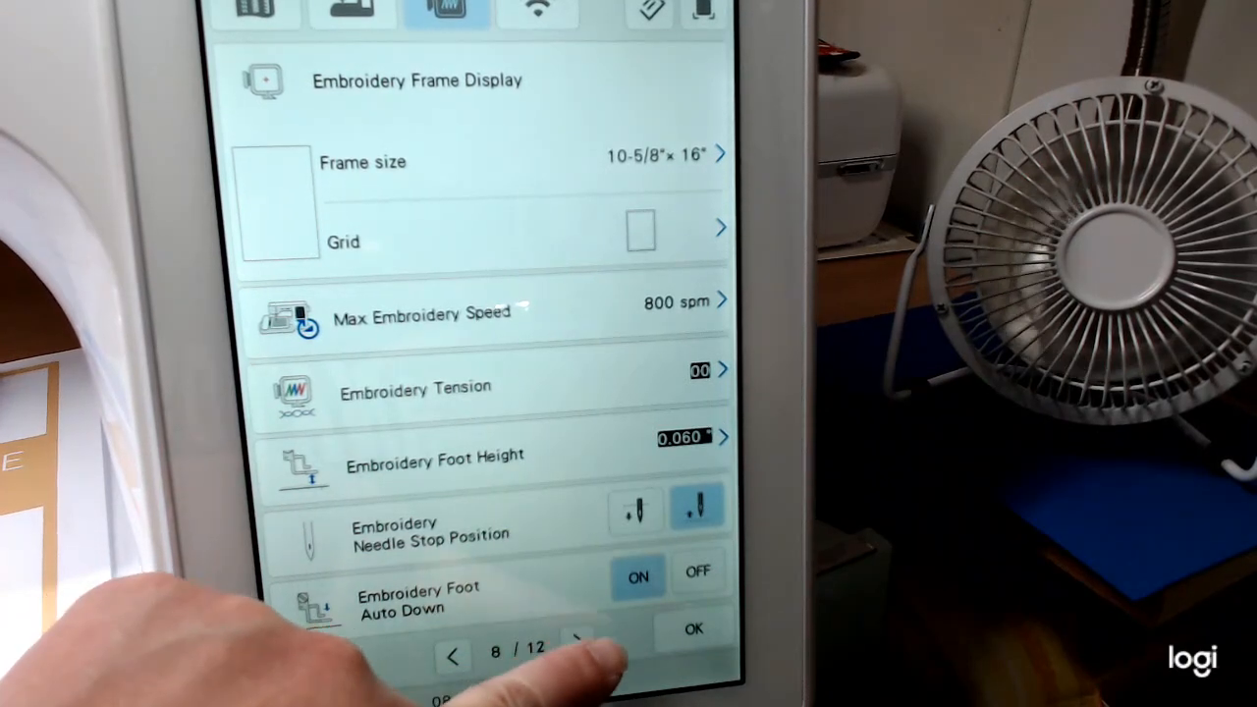
click(577, 643)
click(578, 642)
click(577, 642)
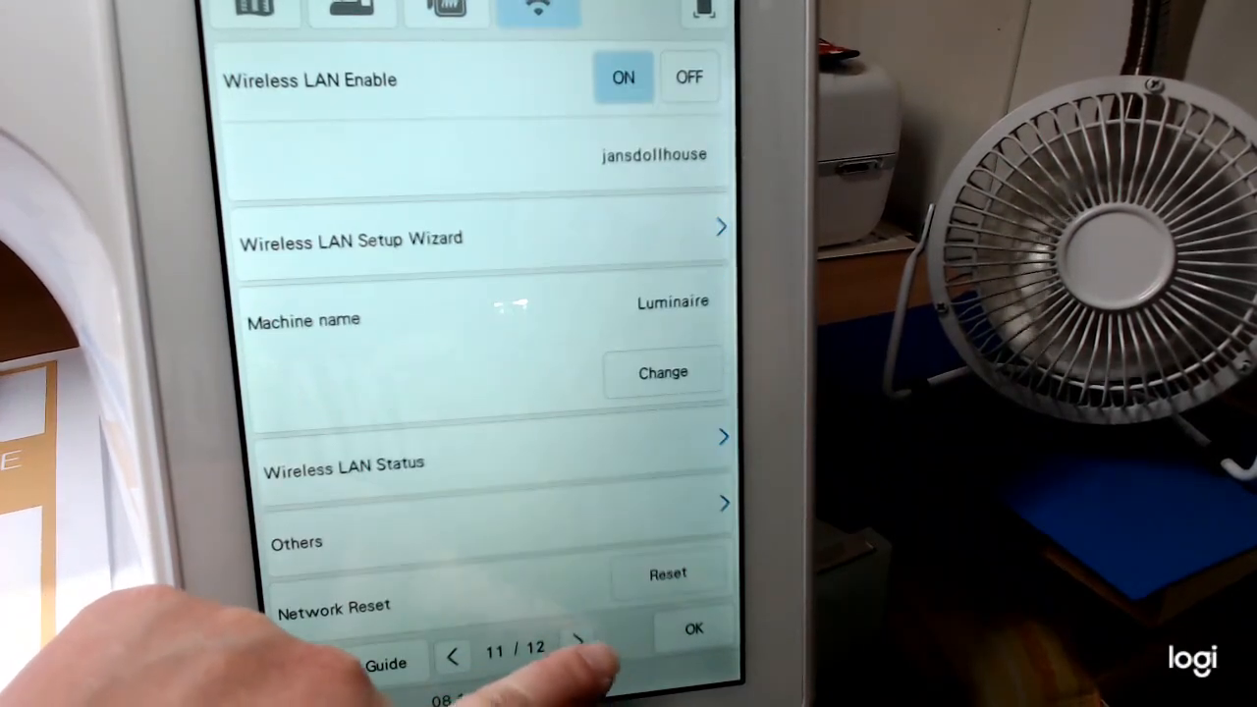
click(577, 642)
click(452, 656)
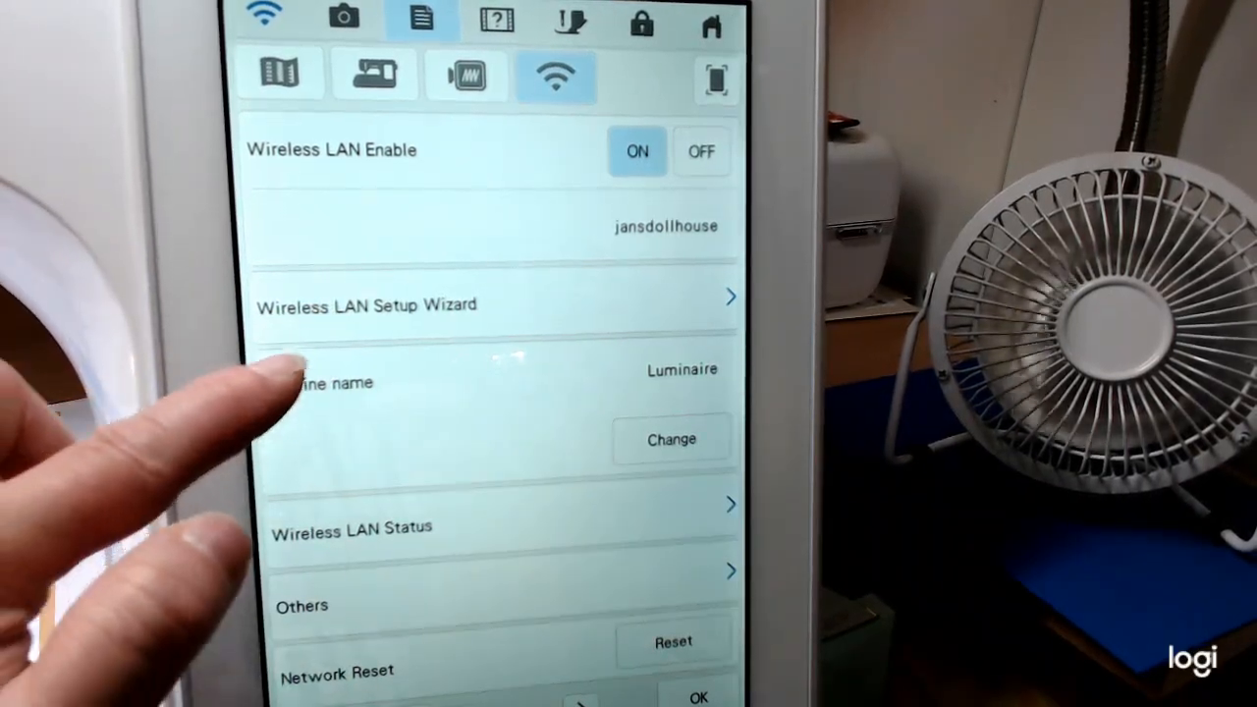
click(257, 303)
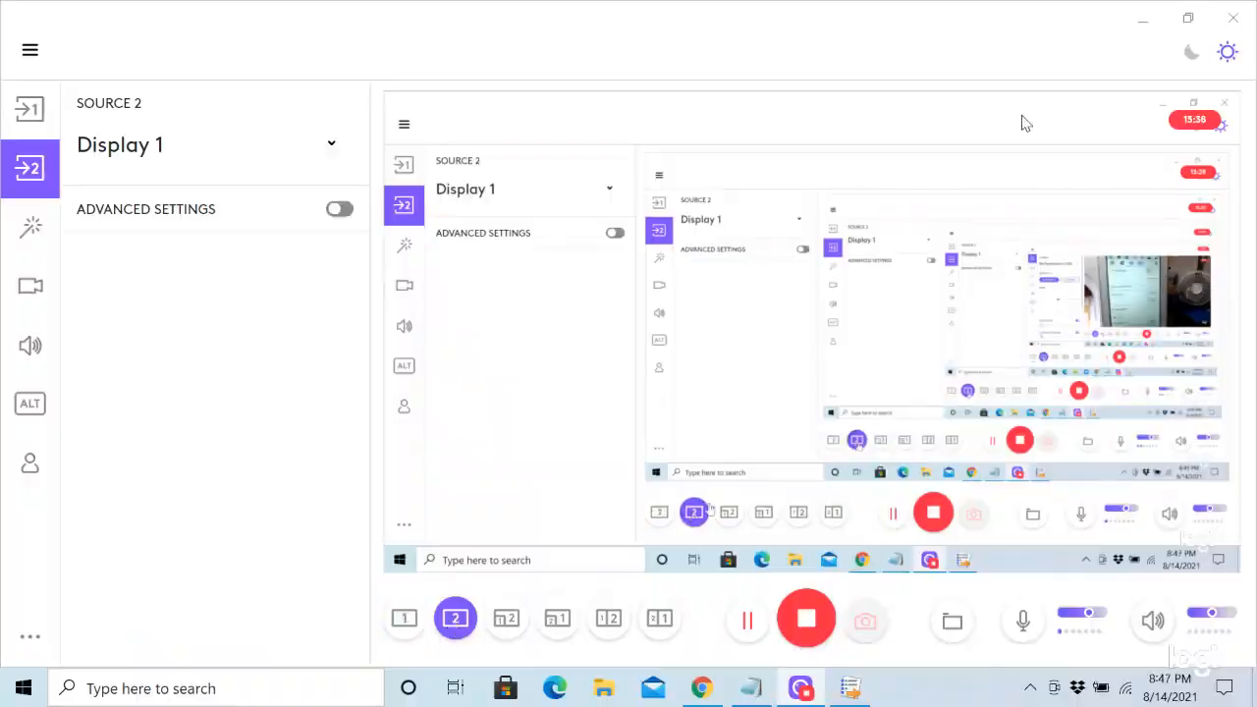
click(1145, 23)
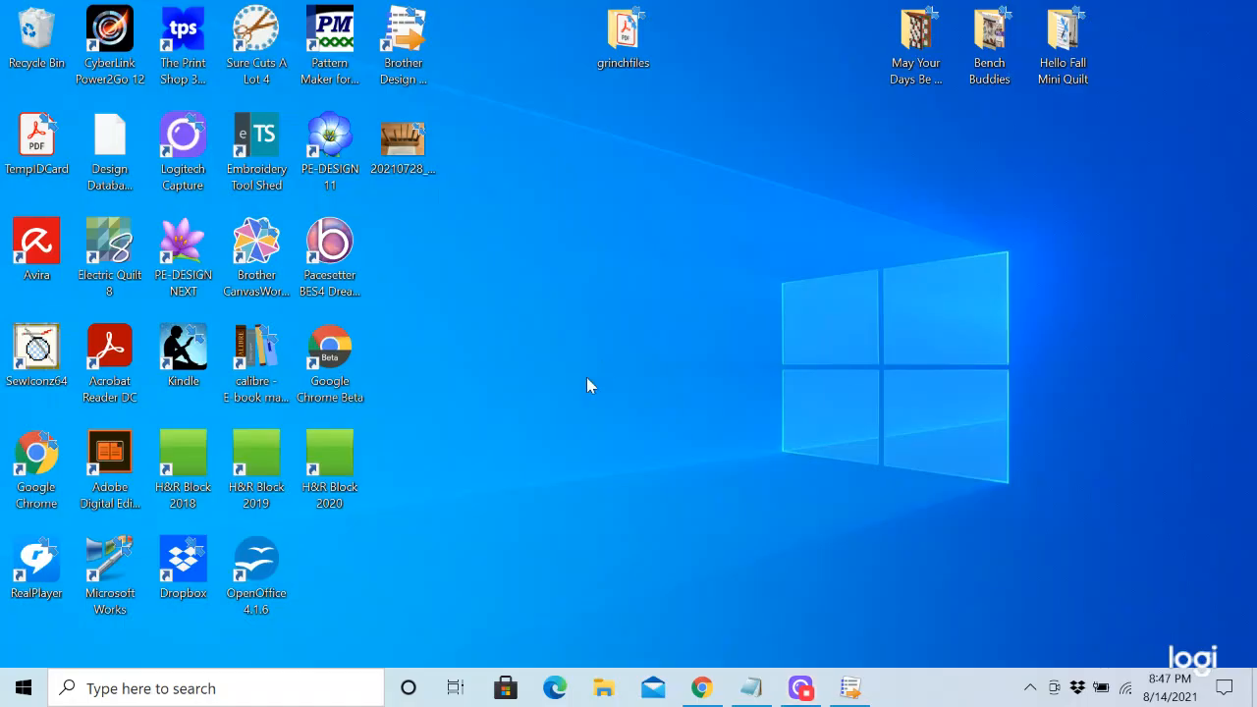
click(850, 687)
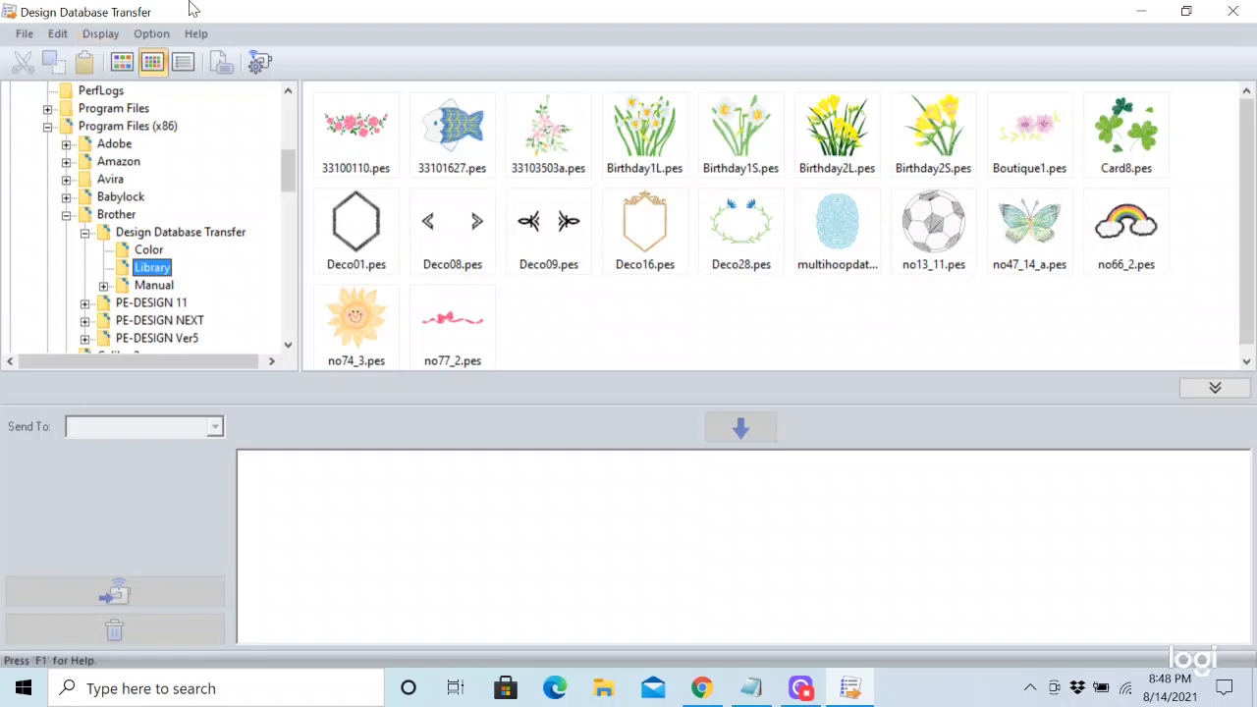
click(156, 35)
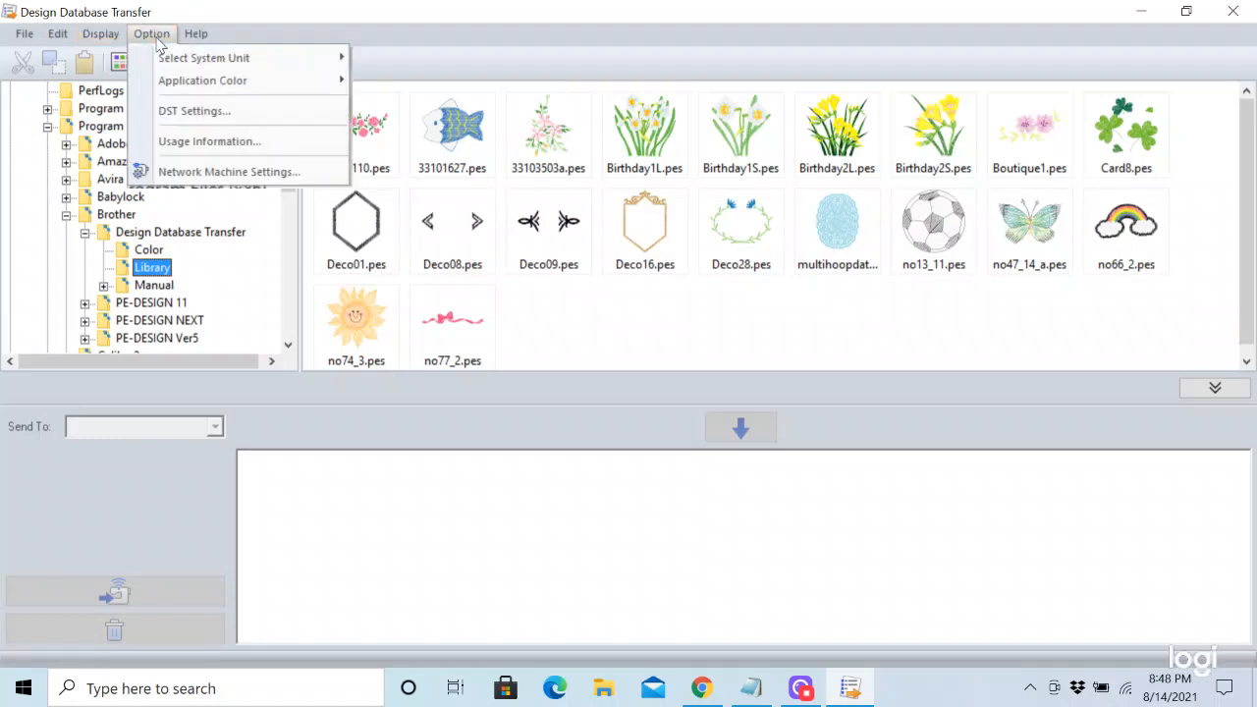
click(187, 173)
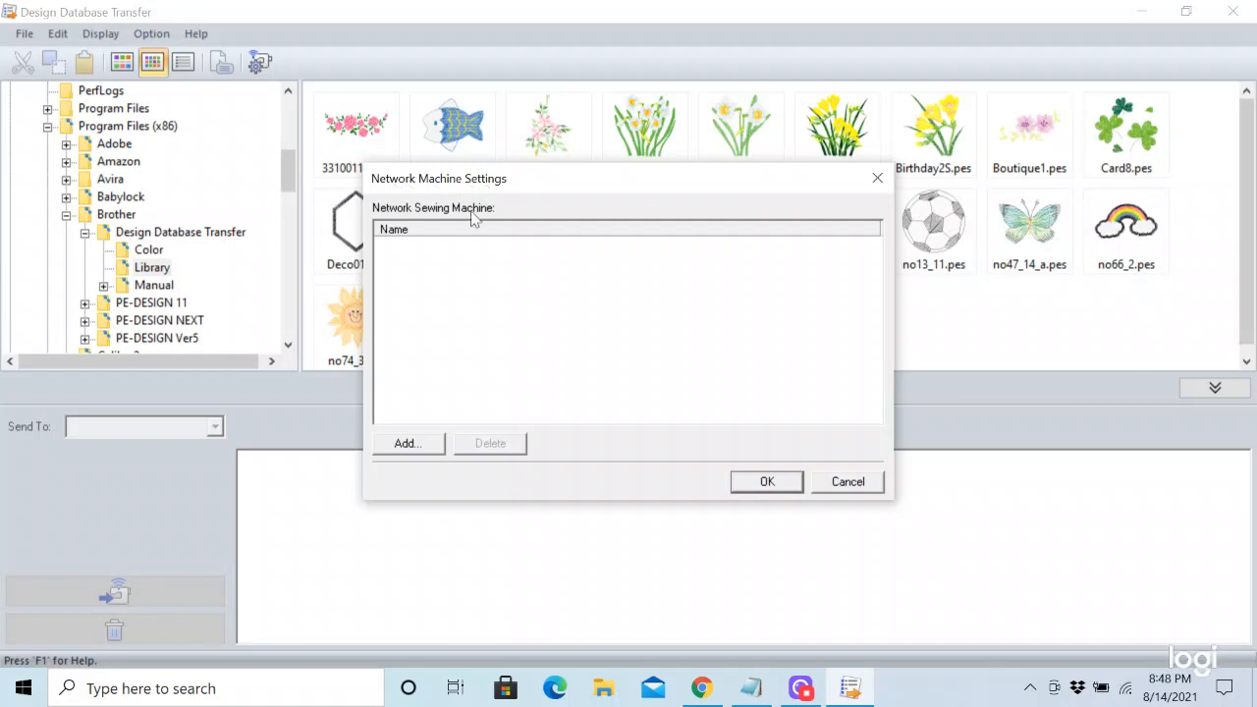
click(847, 485)
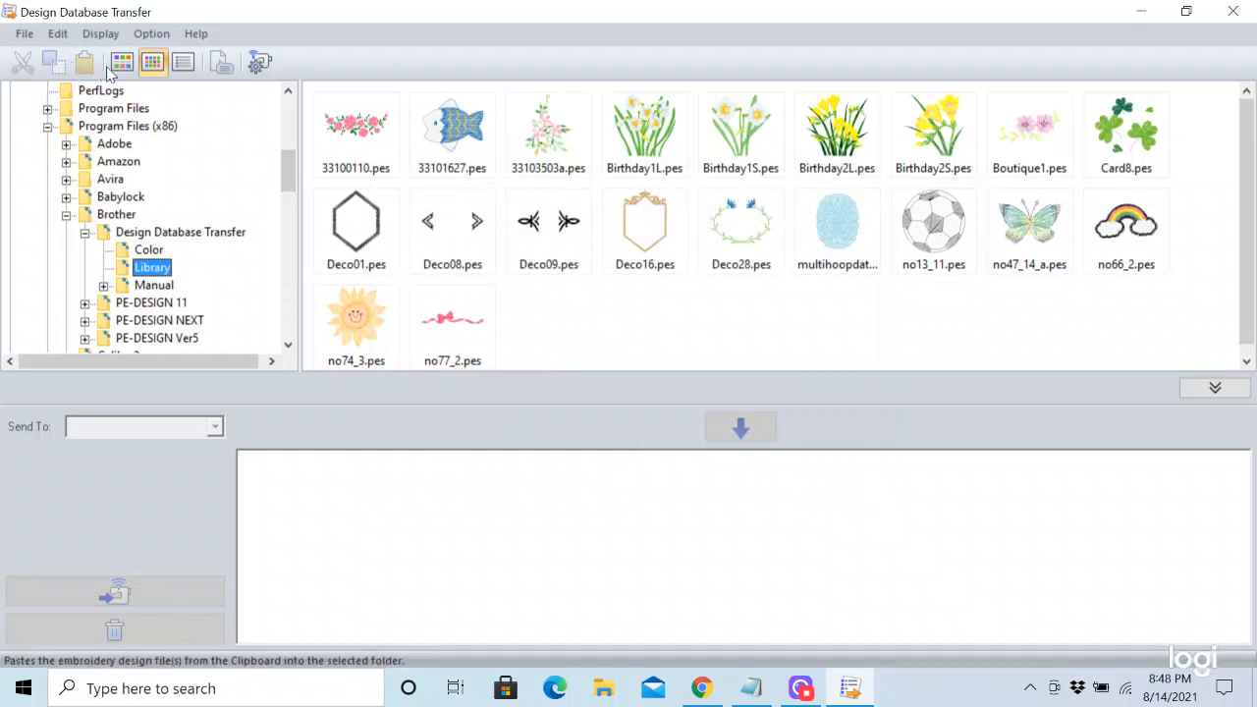
Step: Search for network sewing machines in the network machine settings and add the Luminaire
click(263, 71)
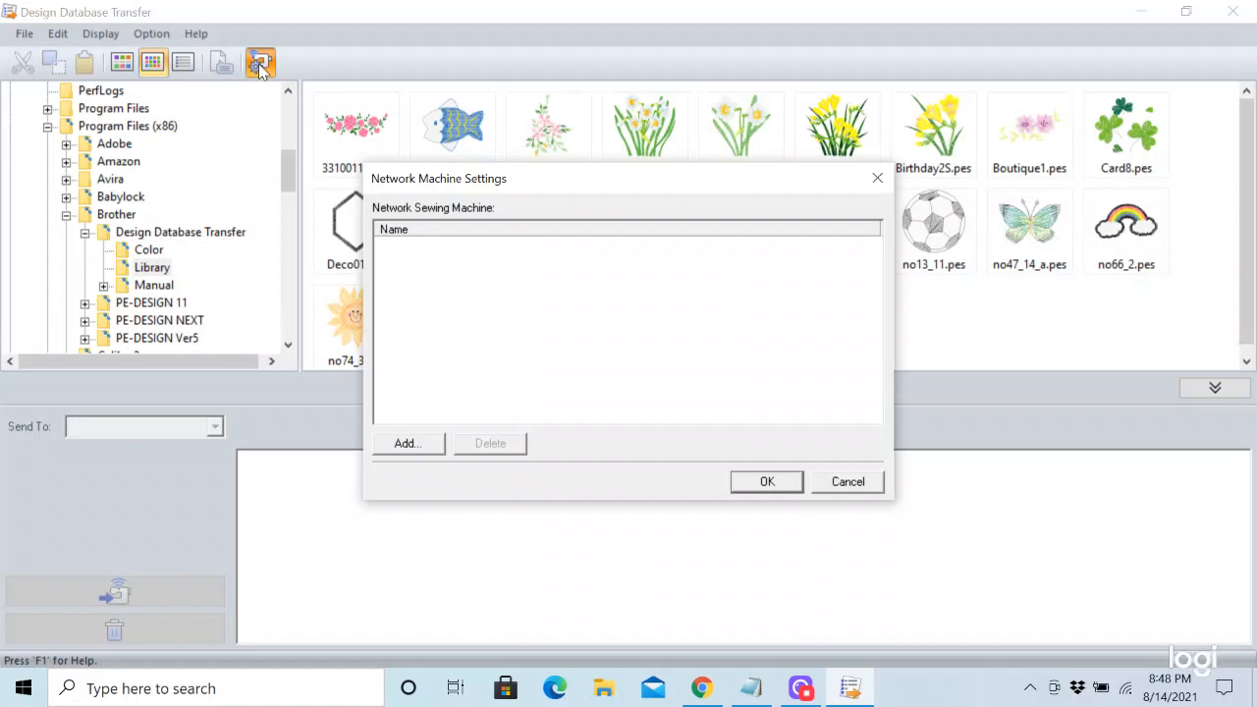
click(406, 444)
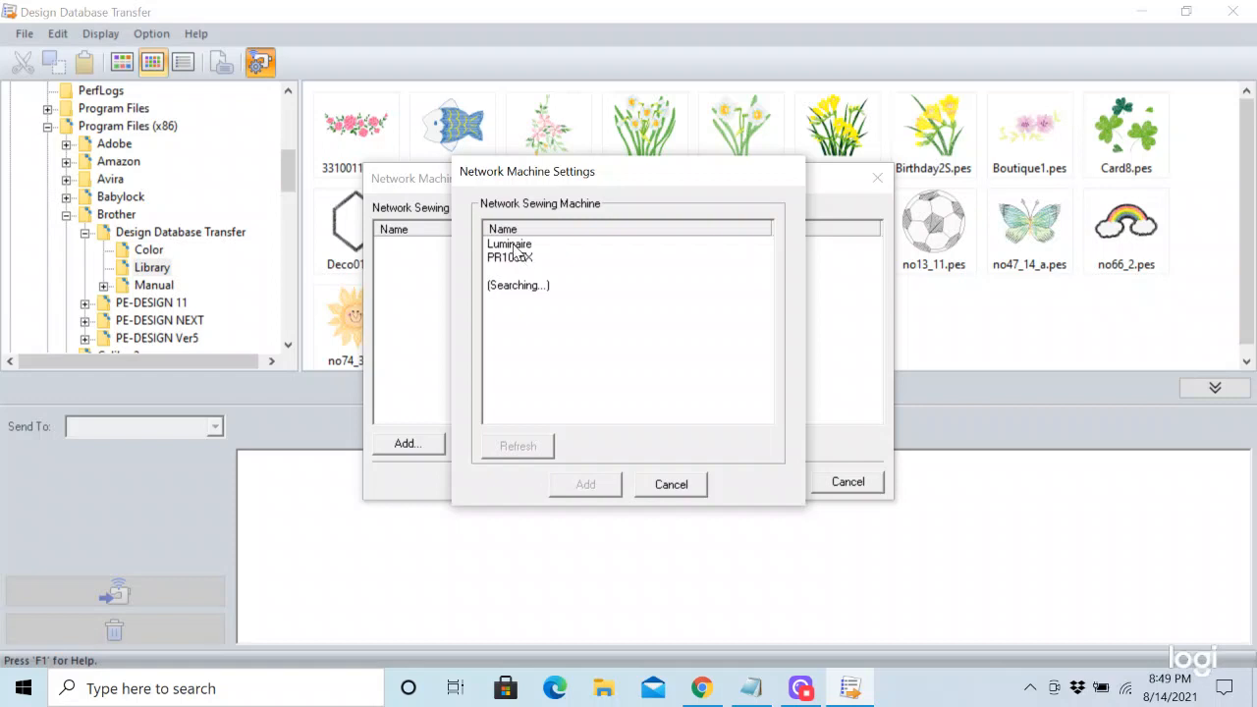
click(516, 246)
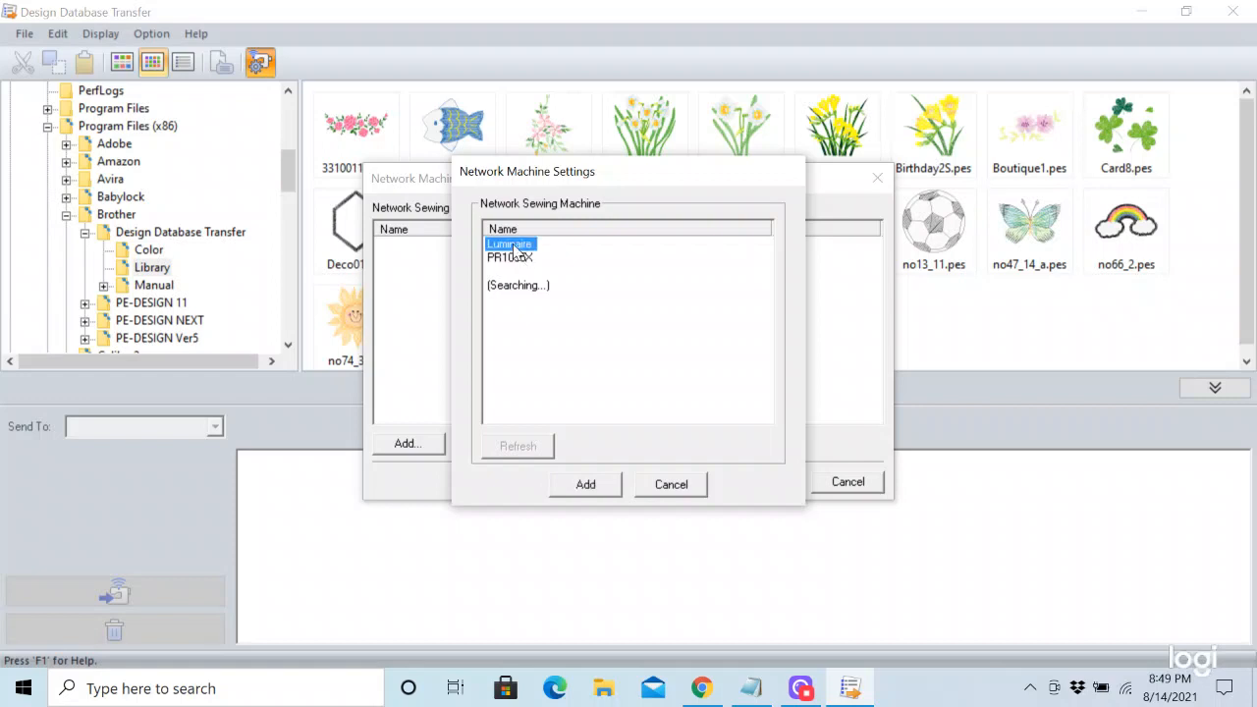
click(588, 484)
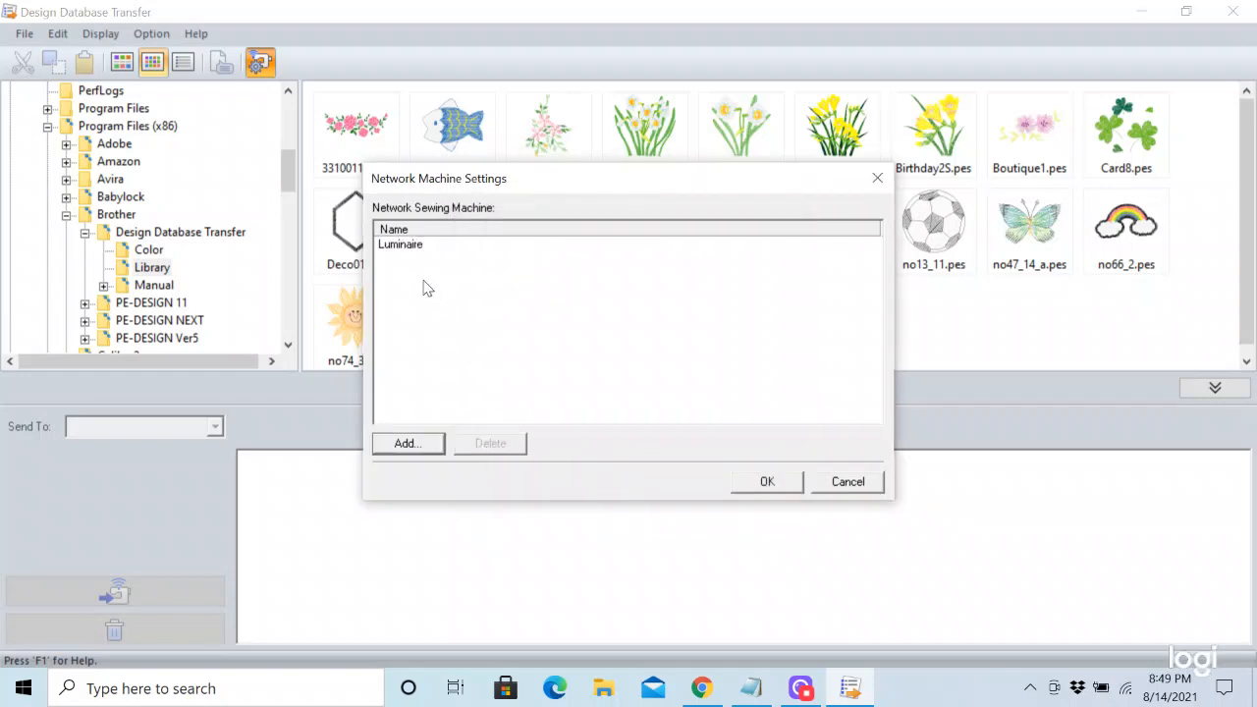
Step: Add the PR1055X as a second network sewing machine and confirm the network machine settings
click(406, 444)
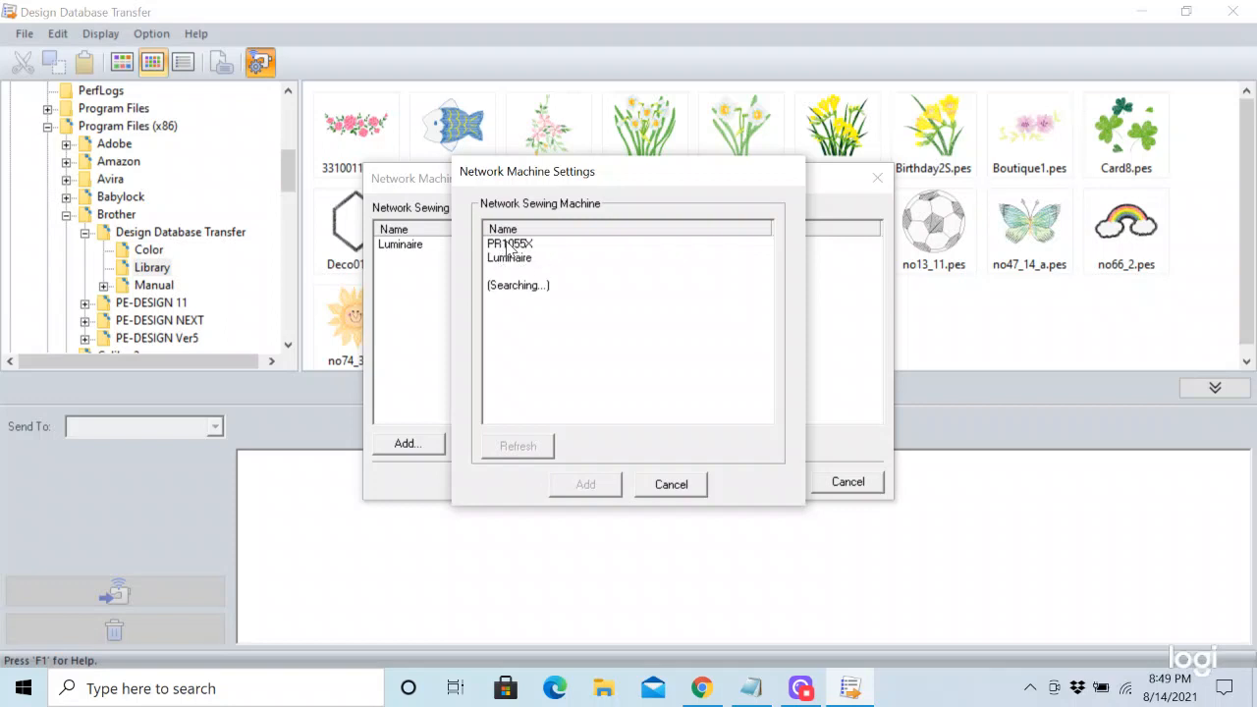
click(509, 245)
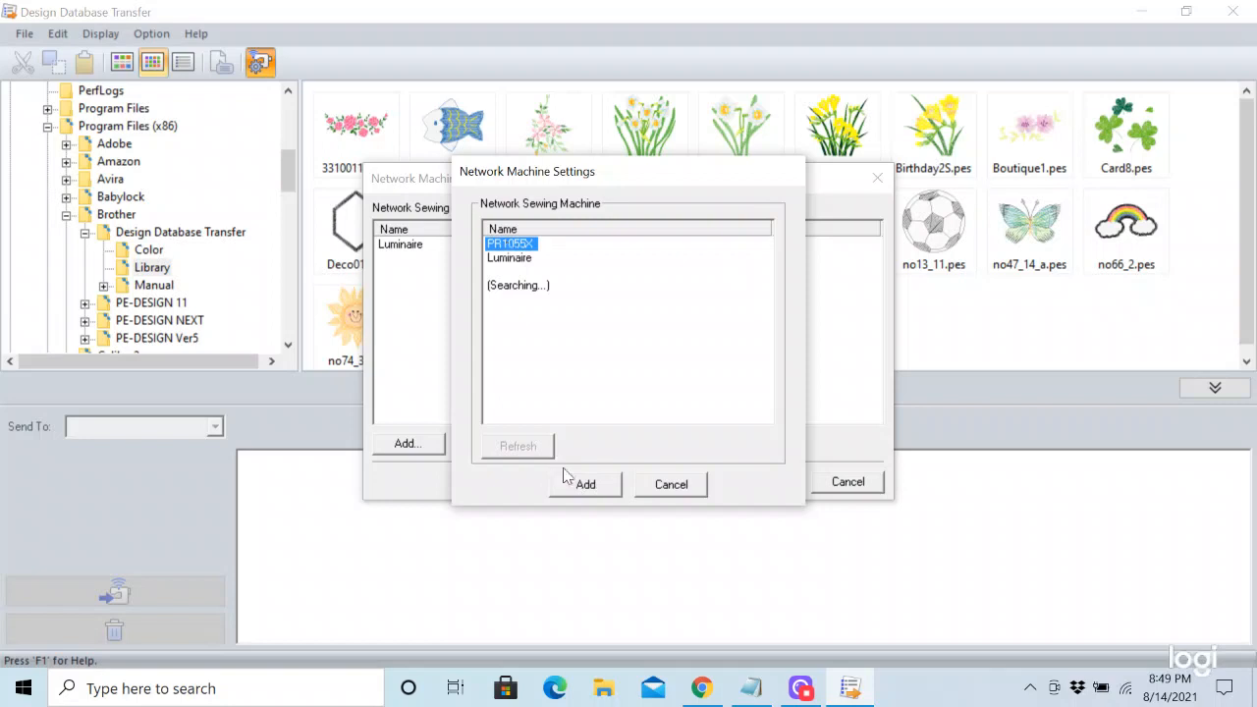
click(598, 484)
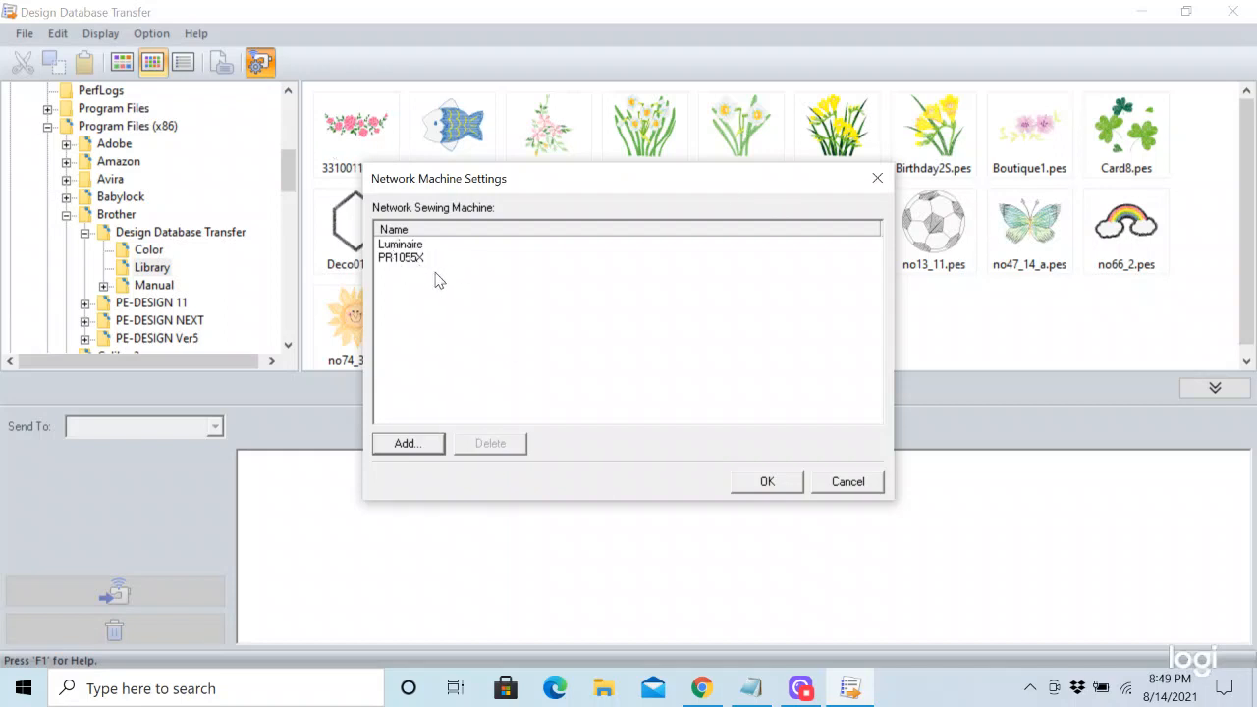
click(777, 485)
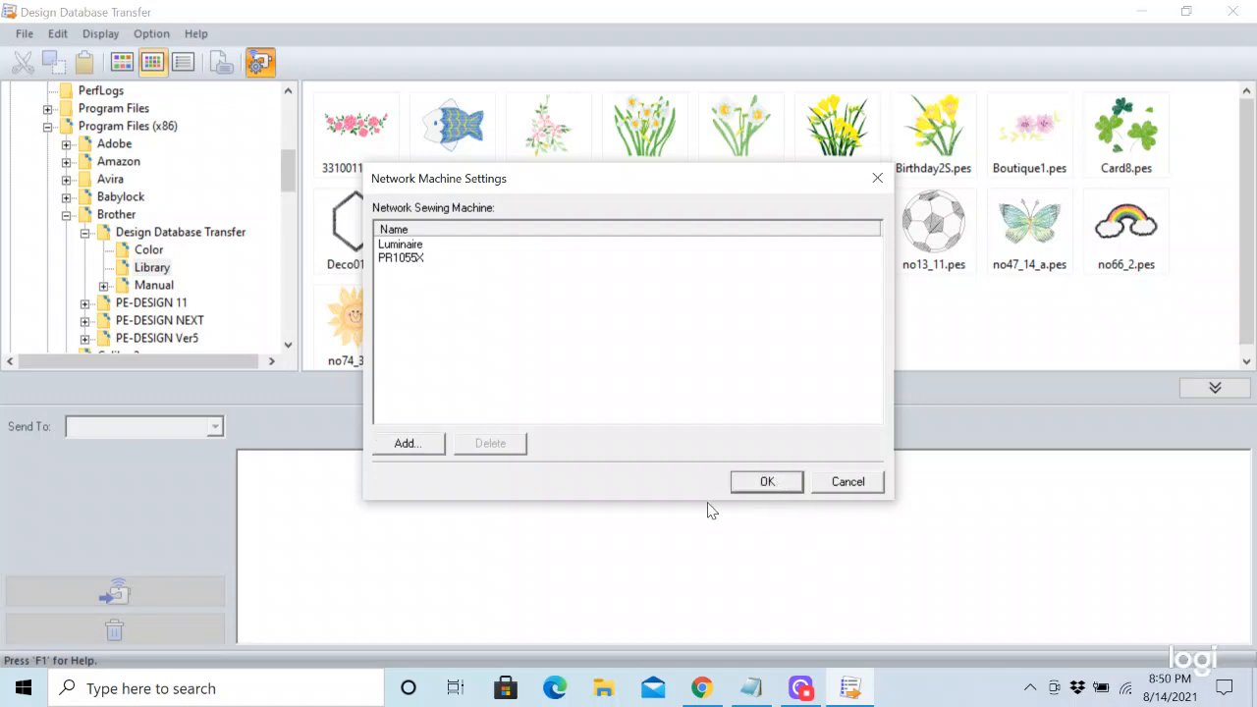
click(736, 479)
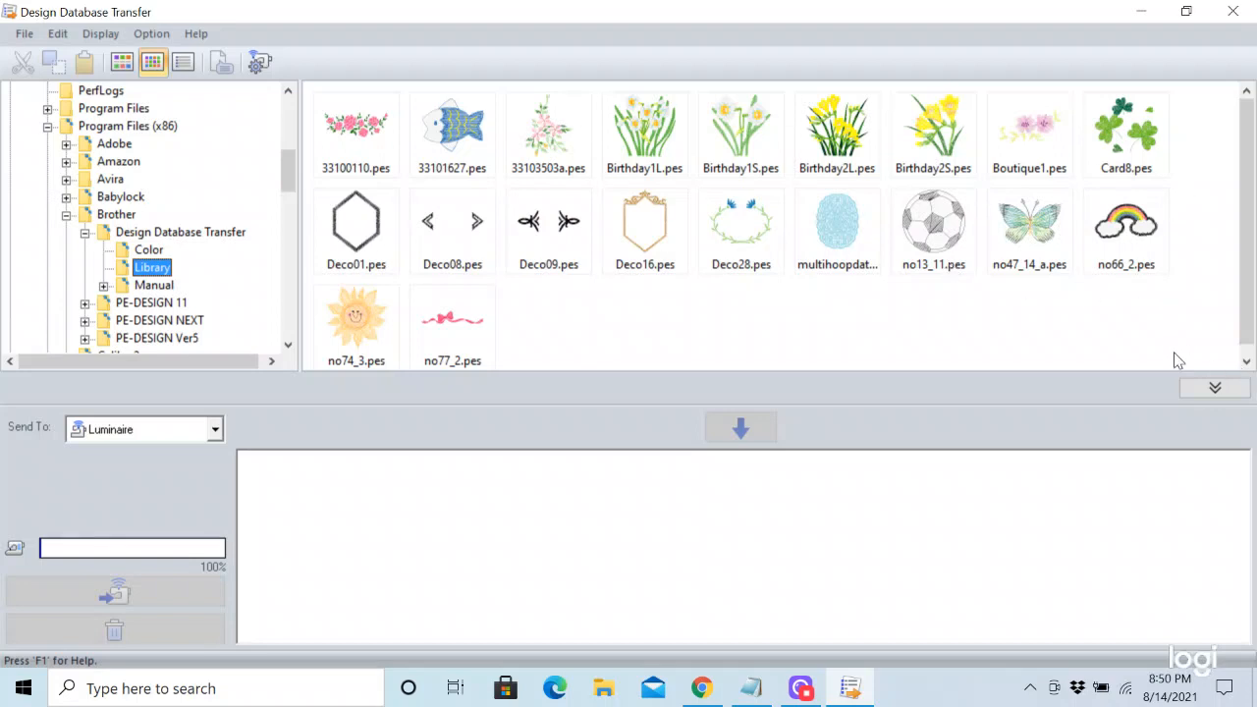
Step: Hide the writing list area to enlarge the Library view and bring it back
click(1216, 388)
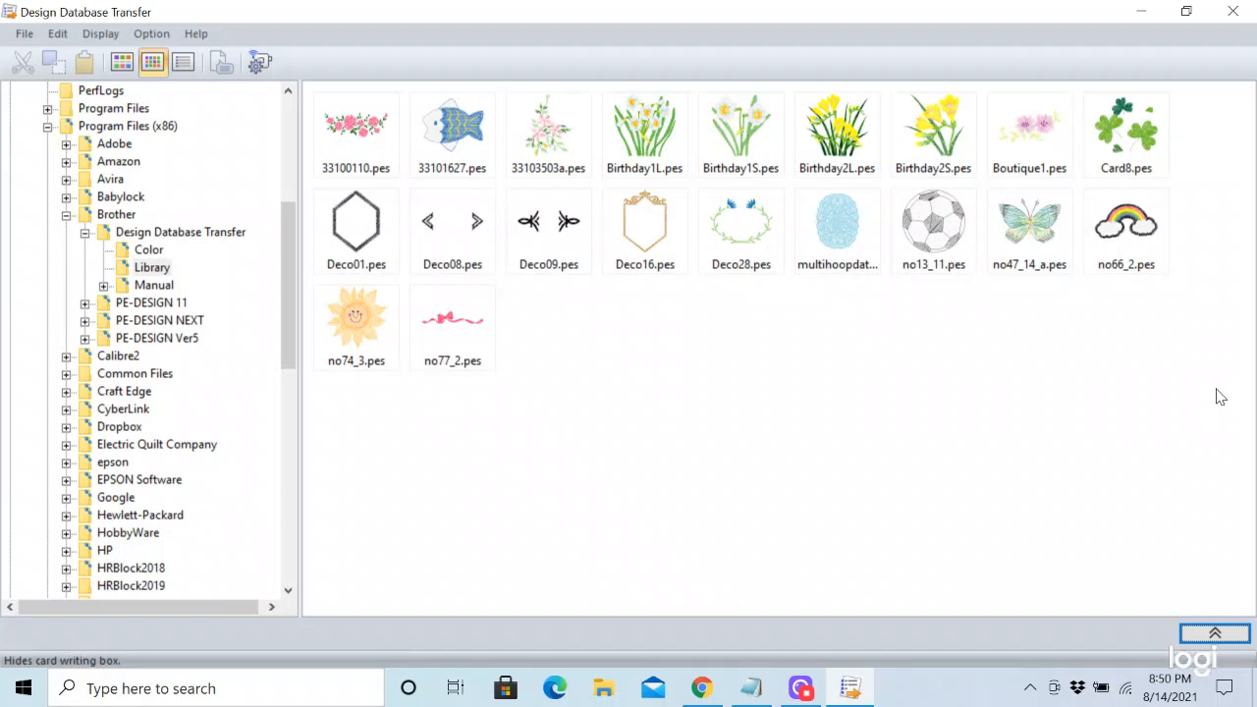
click(1215, 635)
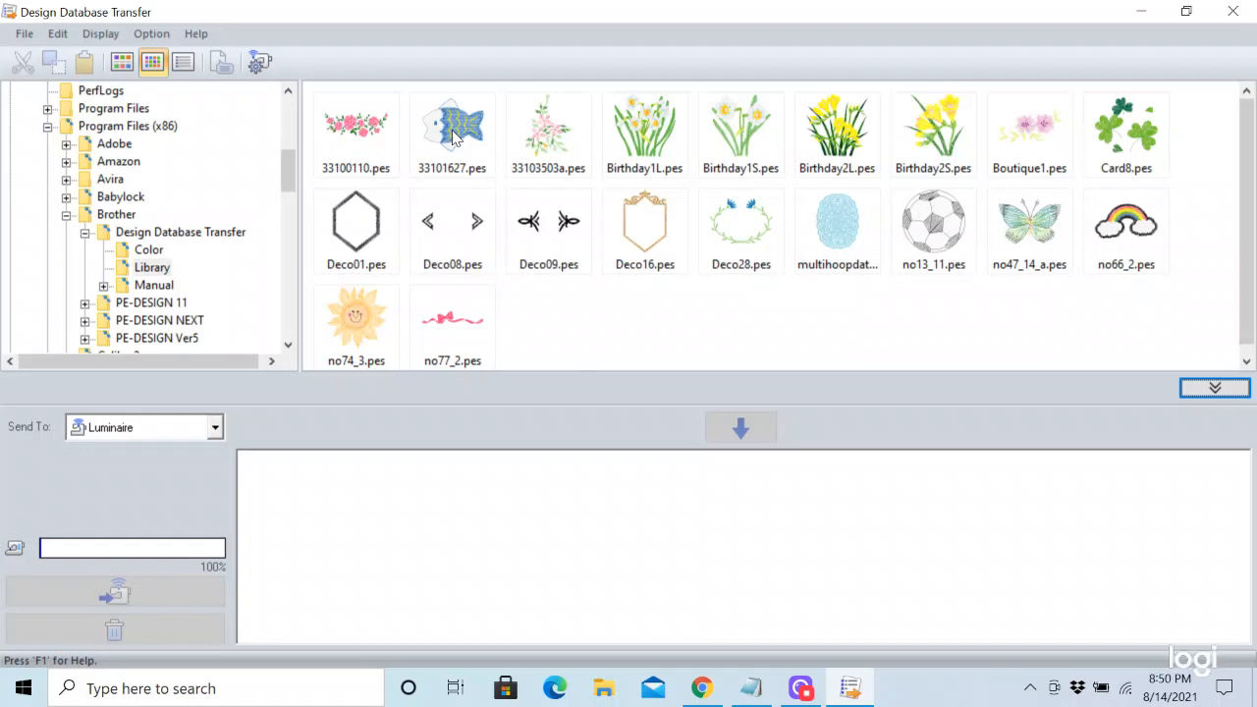
click(354, 128)
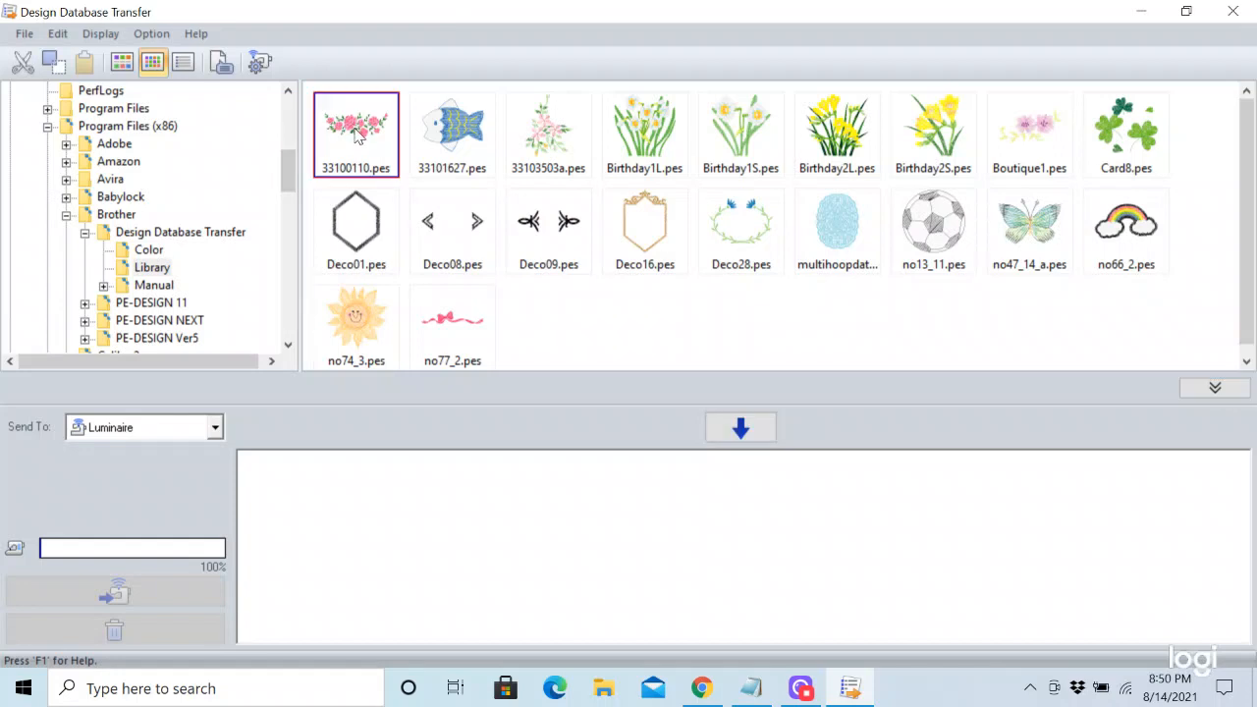
click(447, 140)
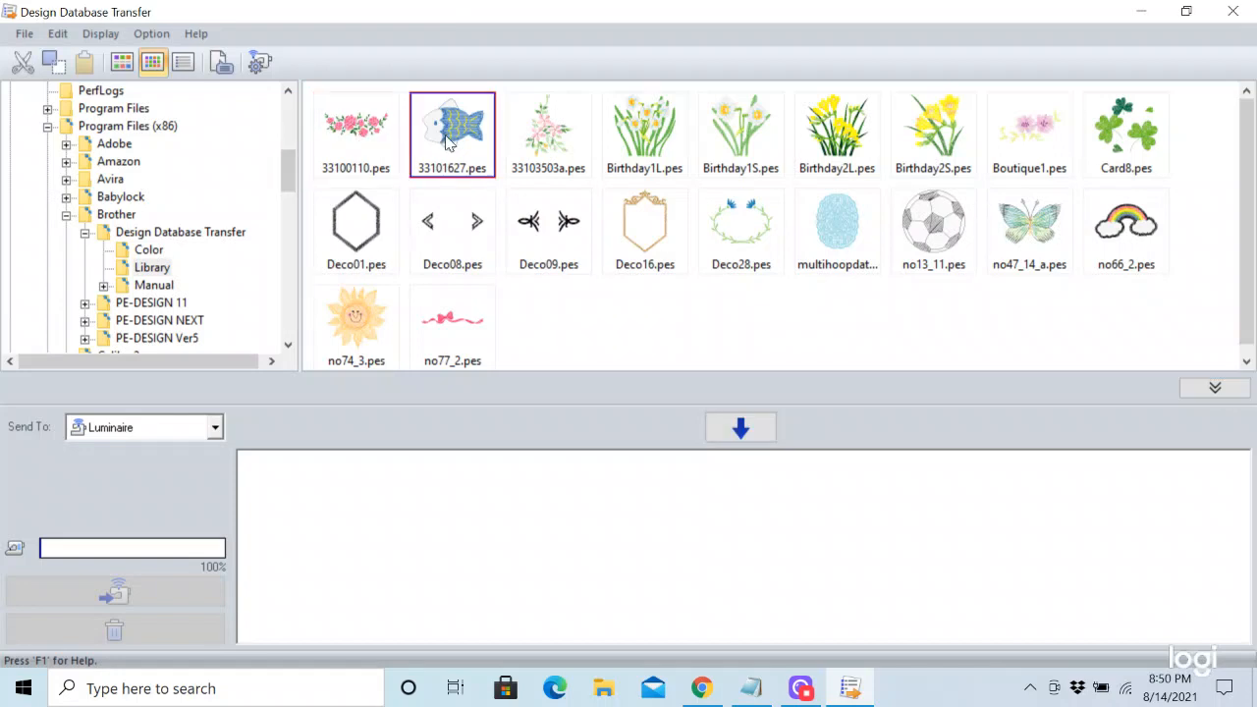
click(362, 149)
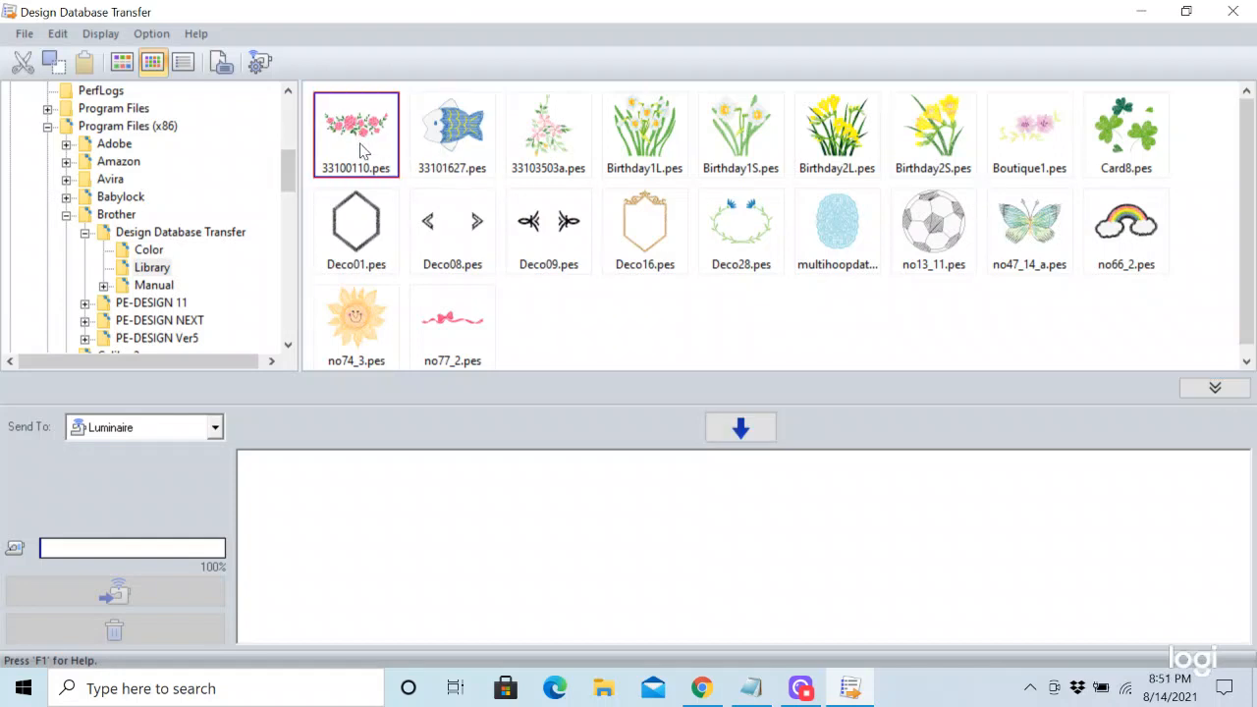
ctrl+click(453, 152)
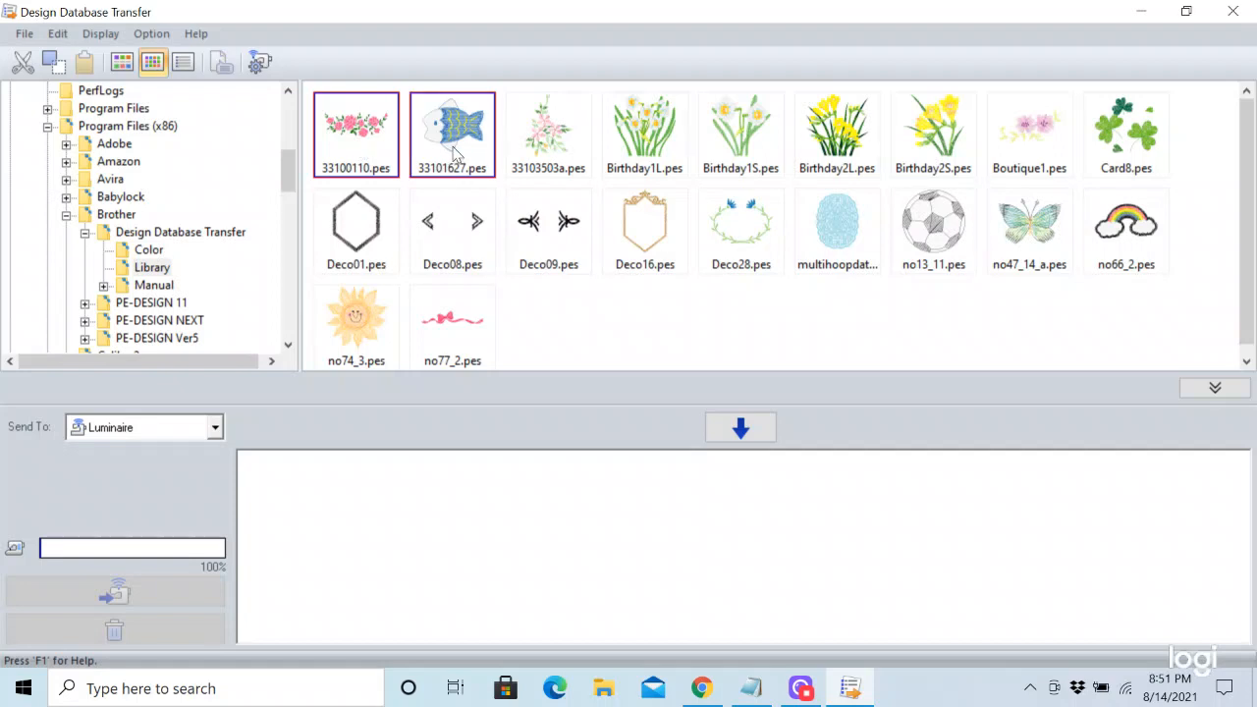
ctrl+click(535, 145)
right_click(659, 143)
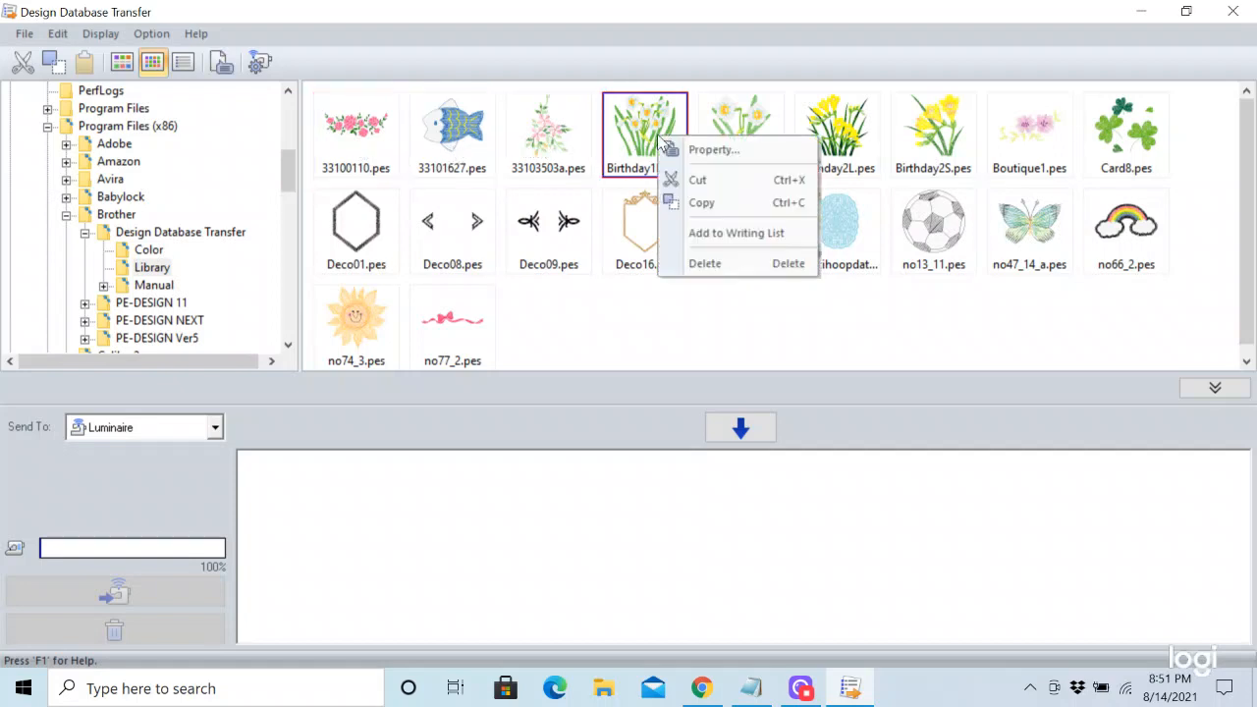
Step: Select 33100110.pes, 33101627.pes, 33103503a.pes and Birthday1L.pes together in the Library folder and add them to the writing list
click(344, 135)
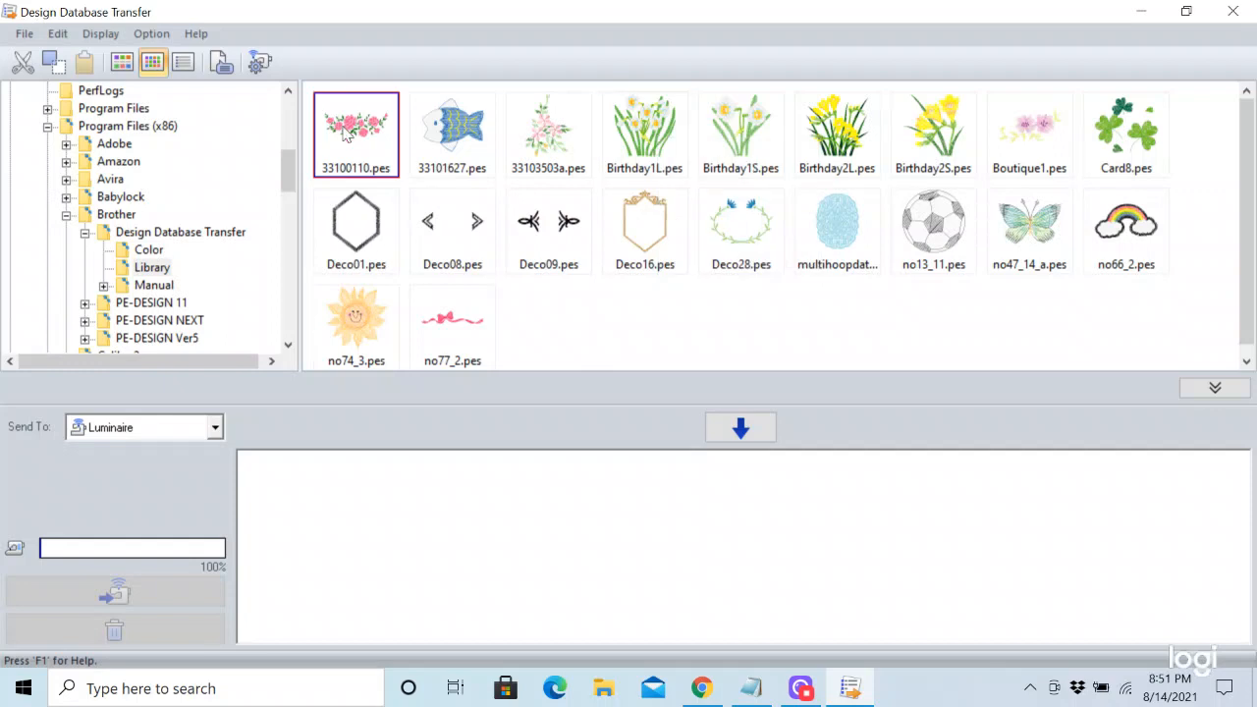
ctrl+click(447, 141)
ctrl+click(546, 142)
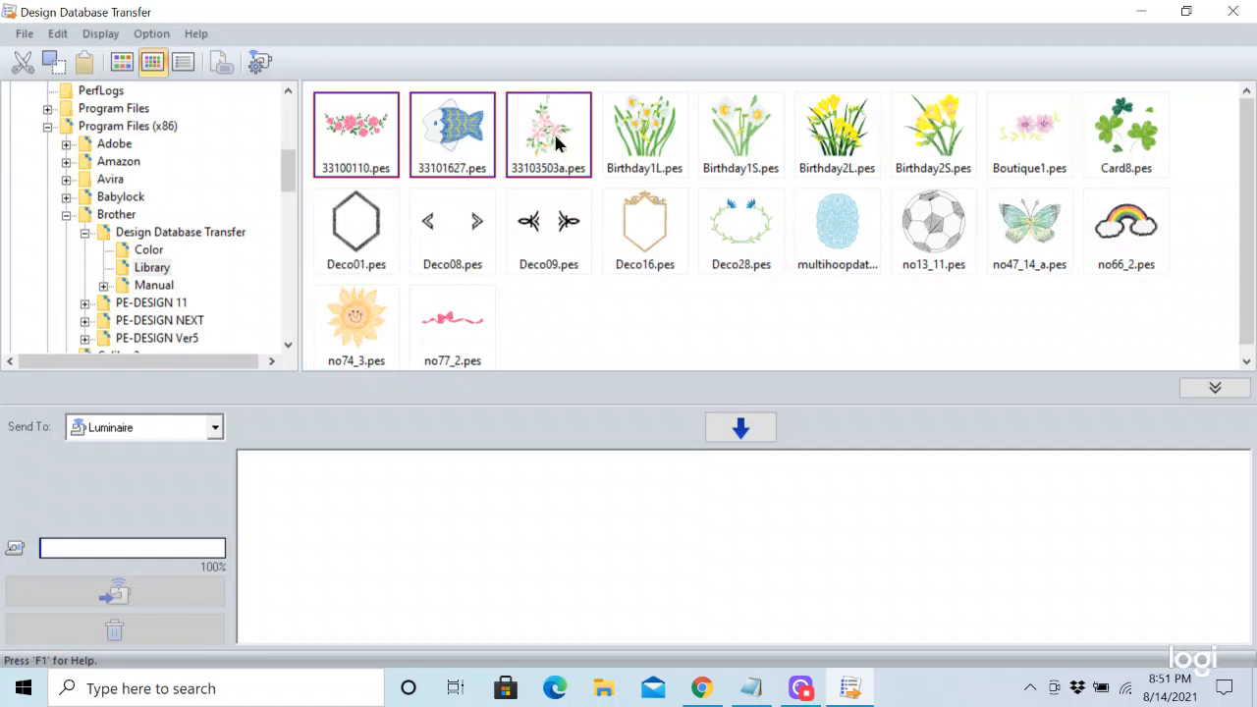
ctrl+click(641, 139)
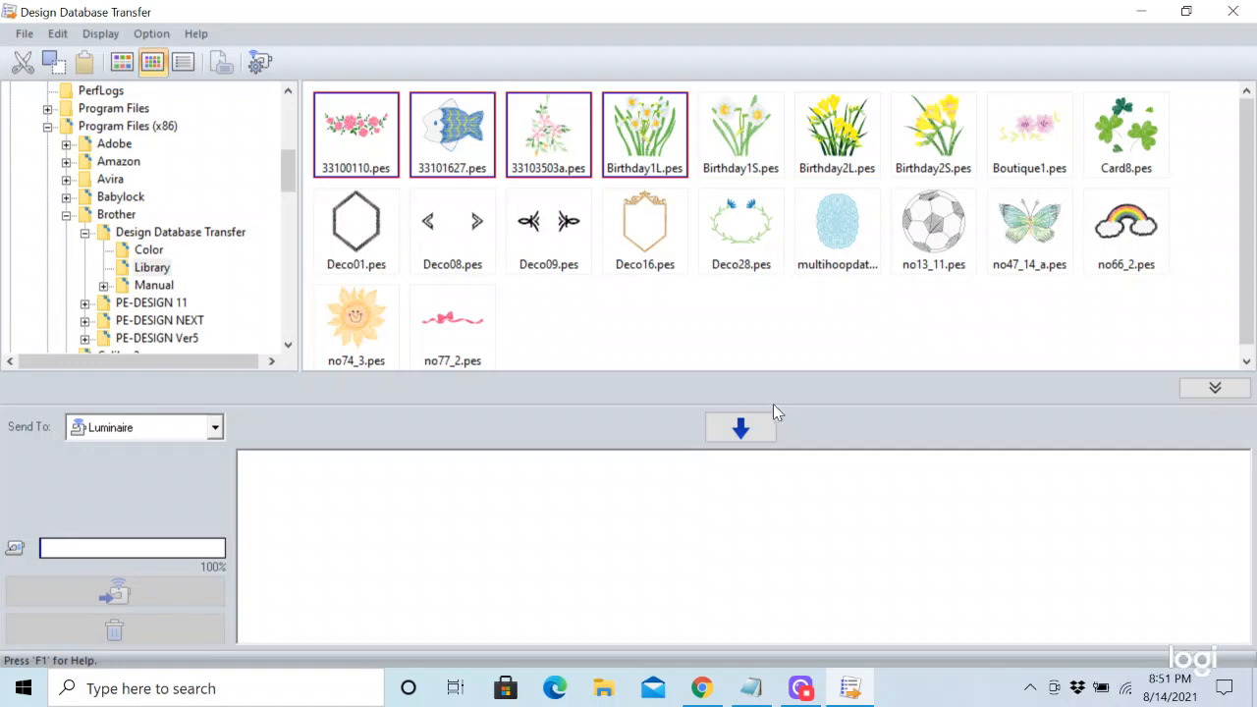
click(740, 429)
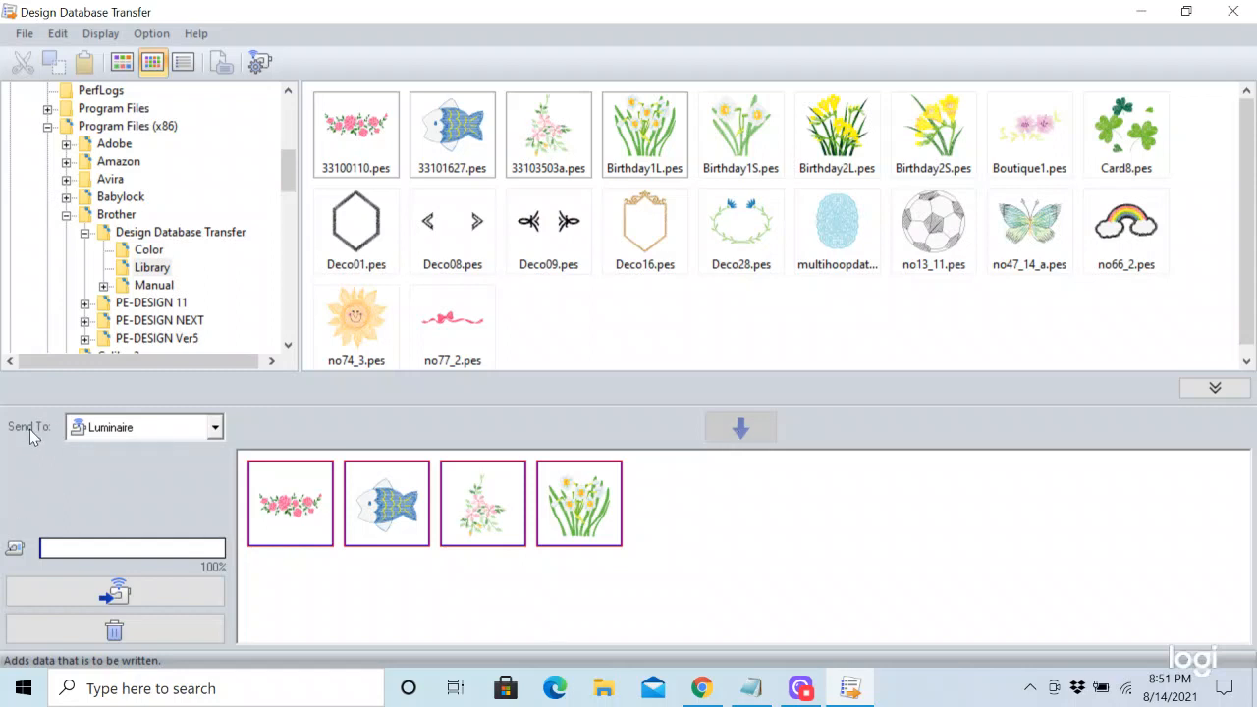
Step: Choose the Luminaire as the destination and transfer the designs in the writing list to it wirelessly
click(215, 429)
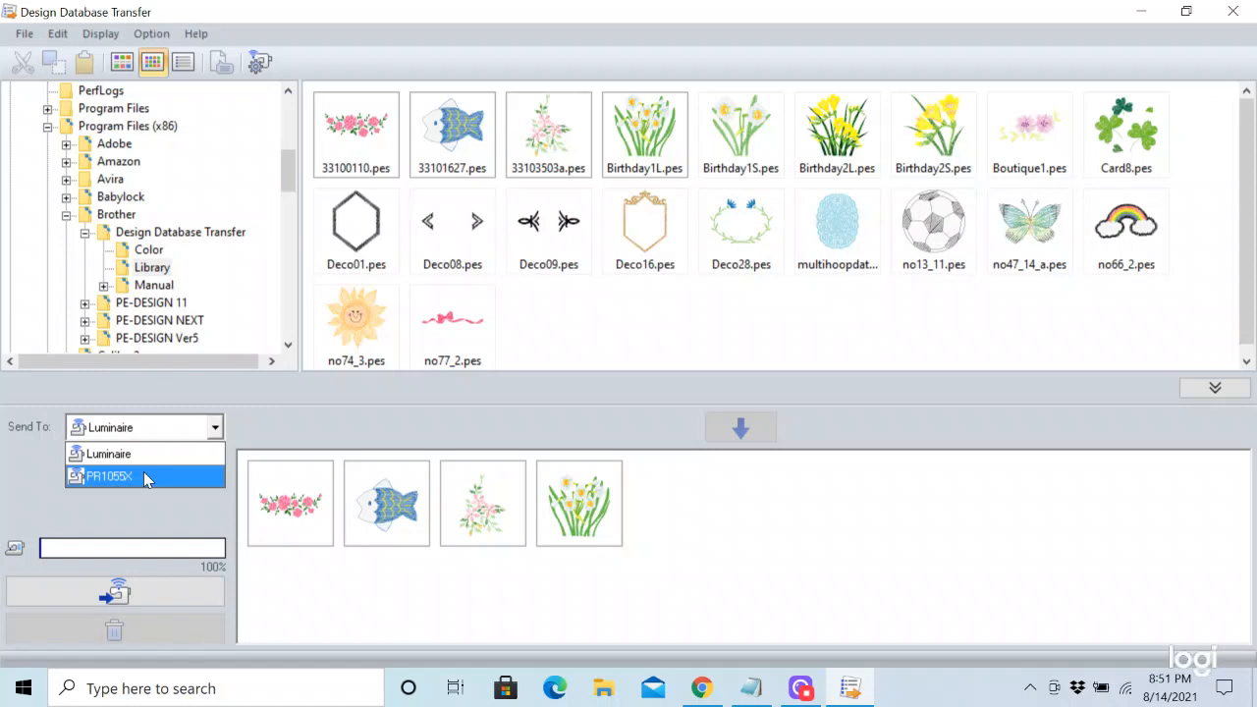
click(112, 453)
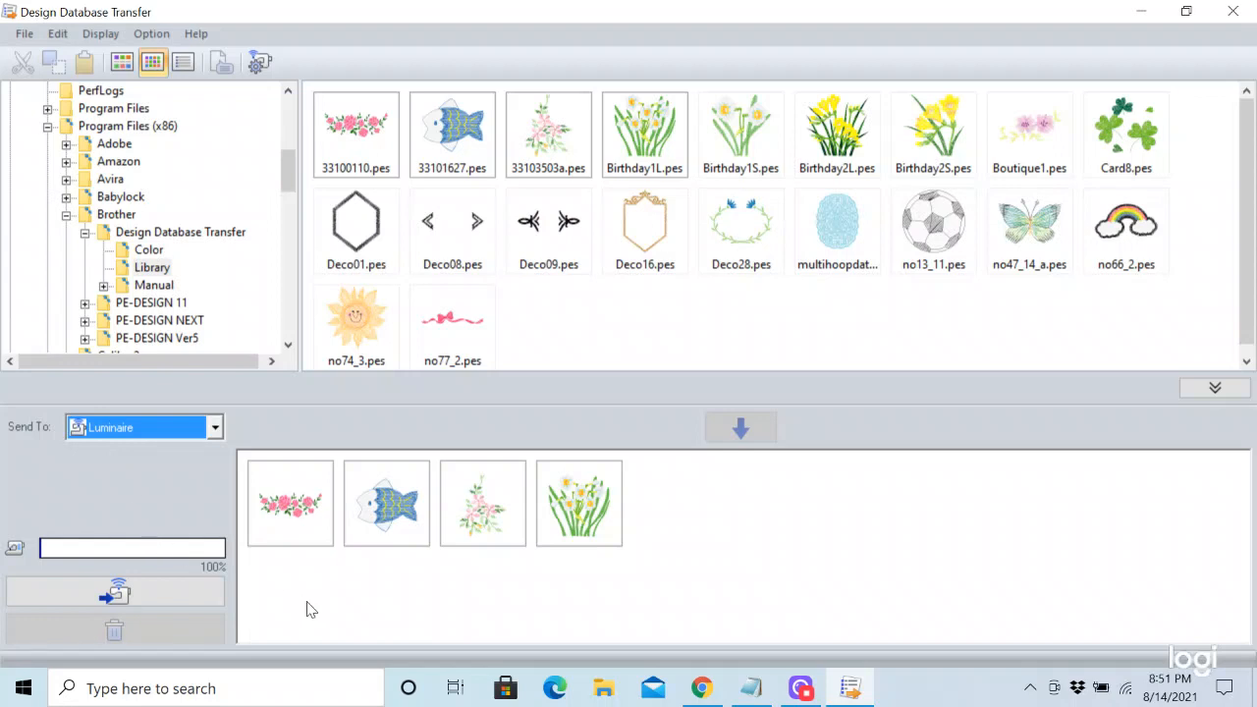
click(123, 596)
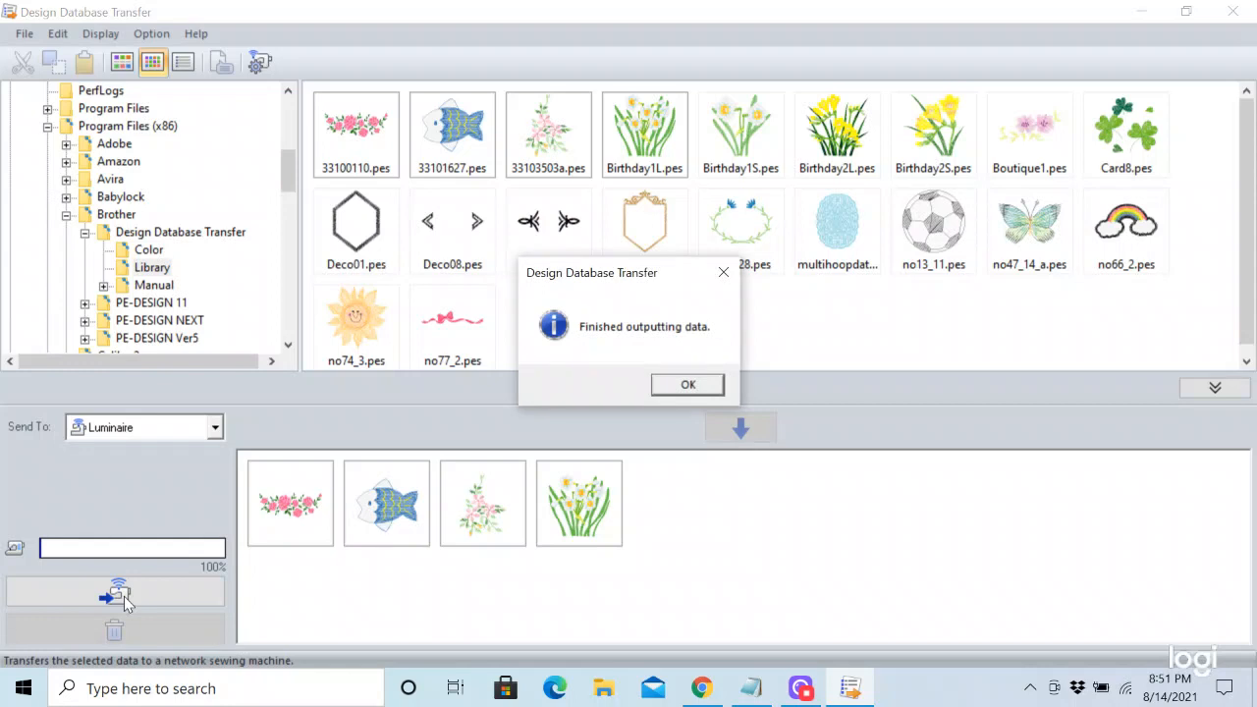
click(698, 384)
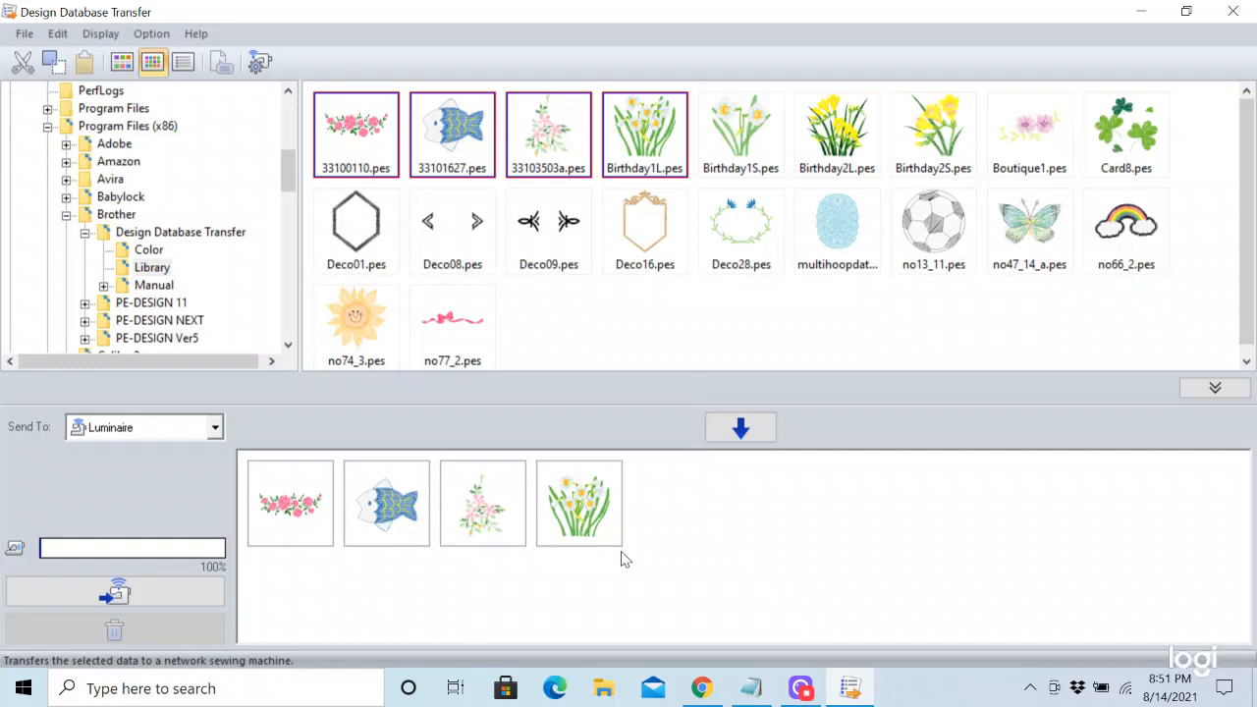
click(1141, 11)
click(801, 688)
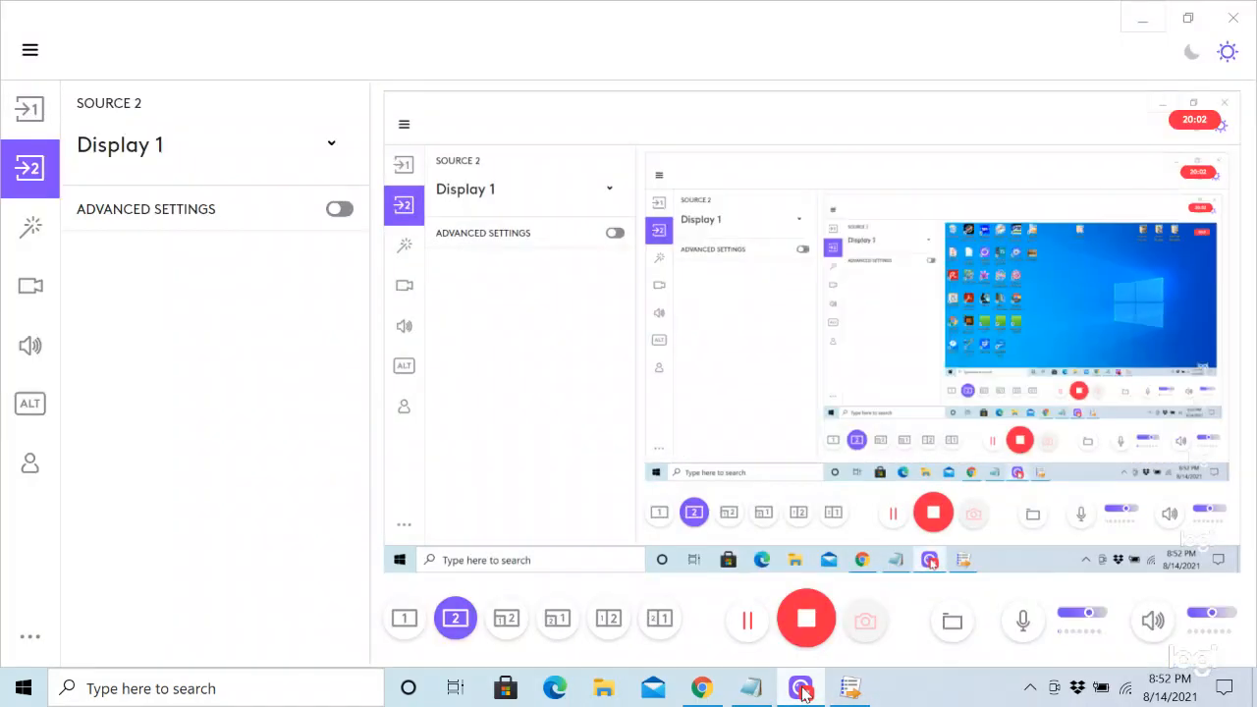
click(404, 617)
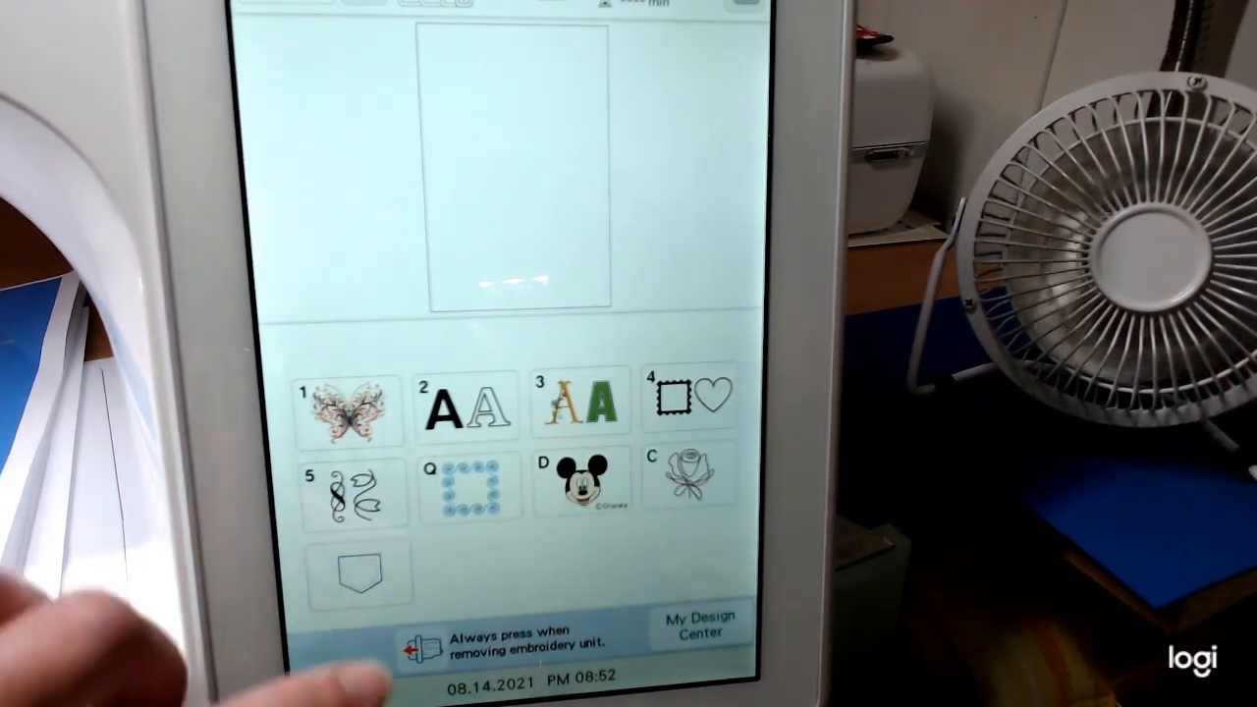
click(360, 572)
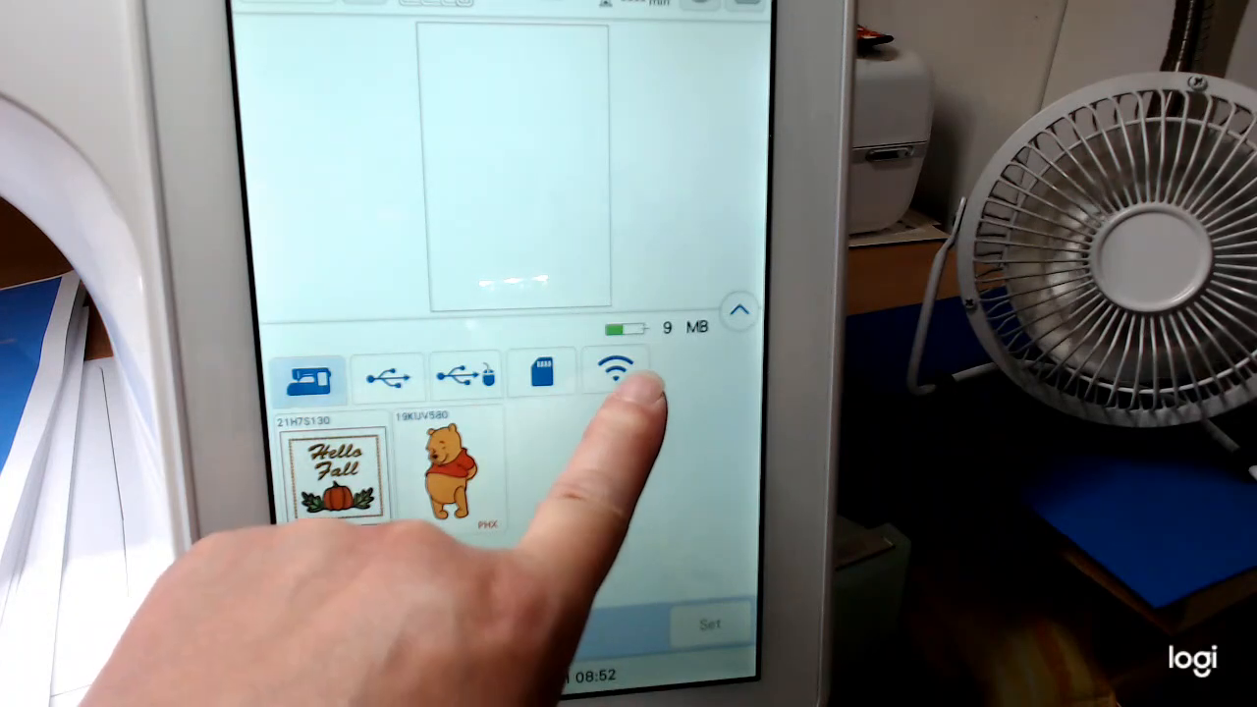
click(619, 371)
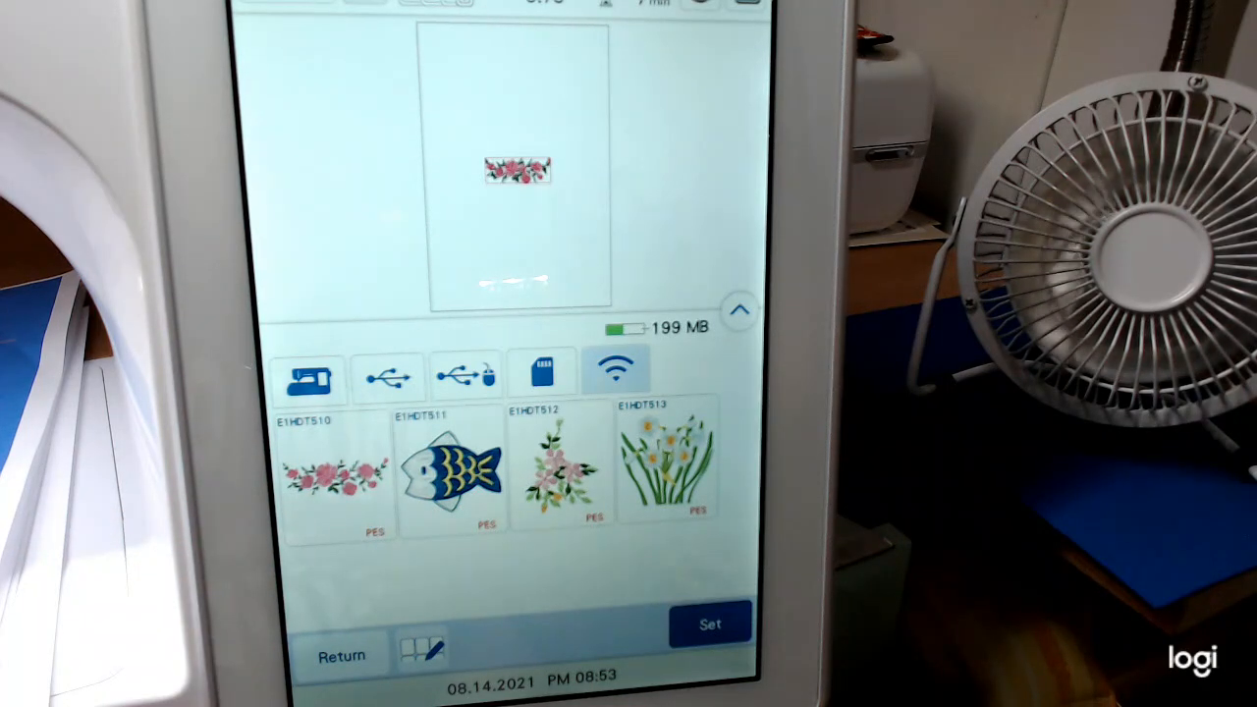
click(710, 625)
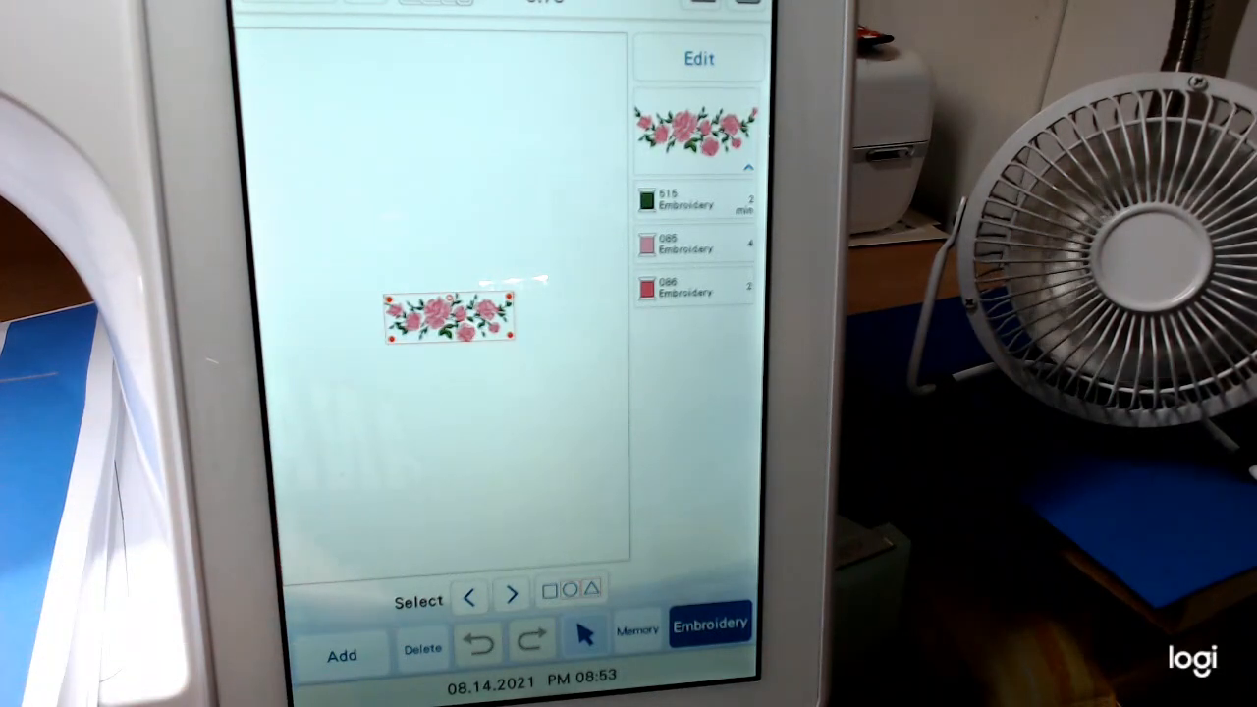
click(340, 653)
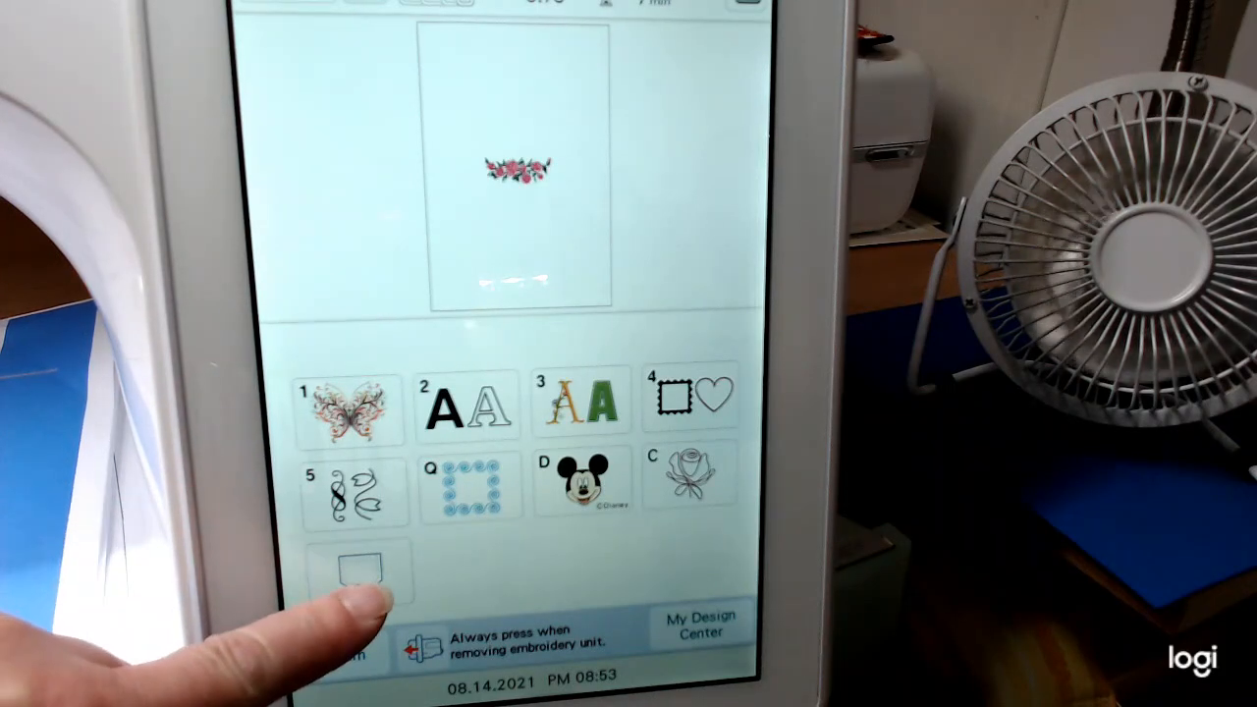
click(359, 572)
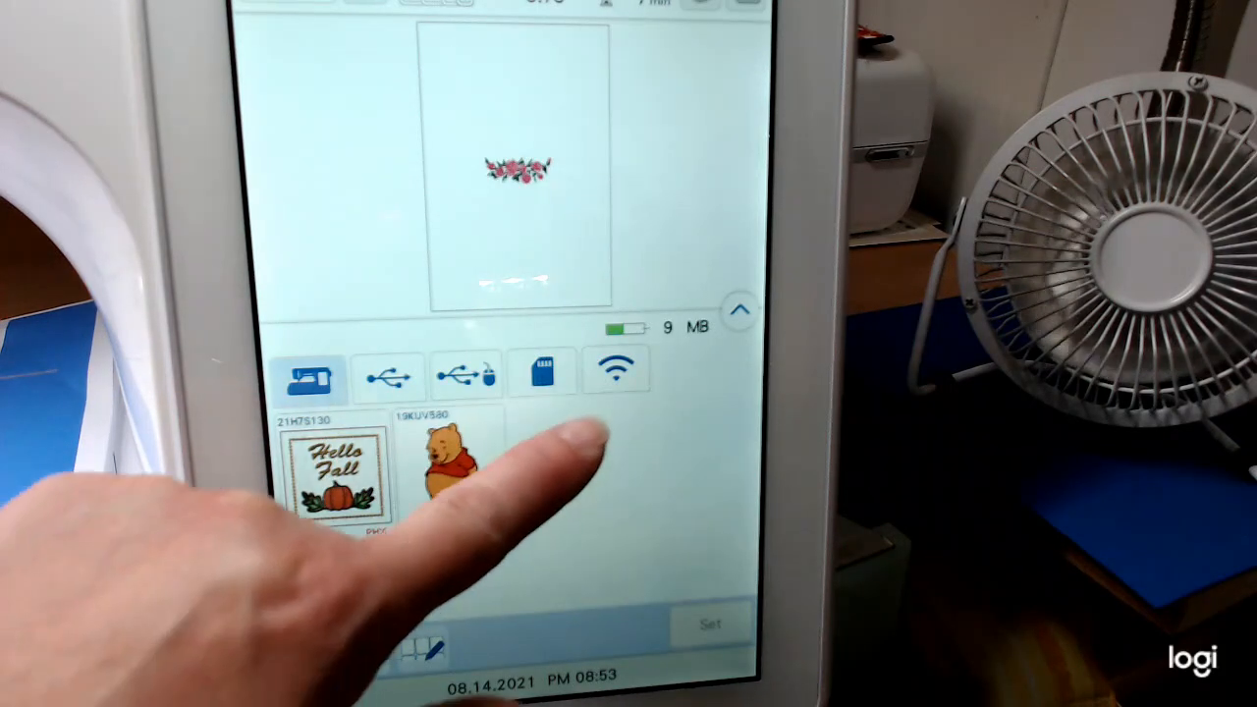
click(616, 369)
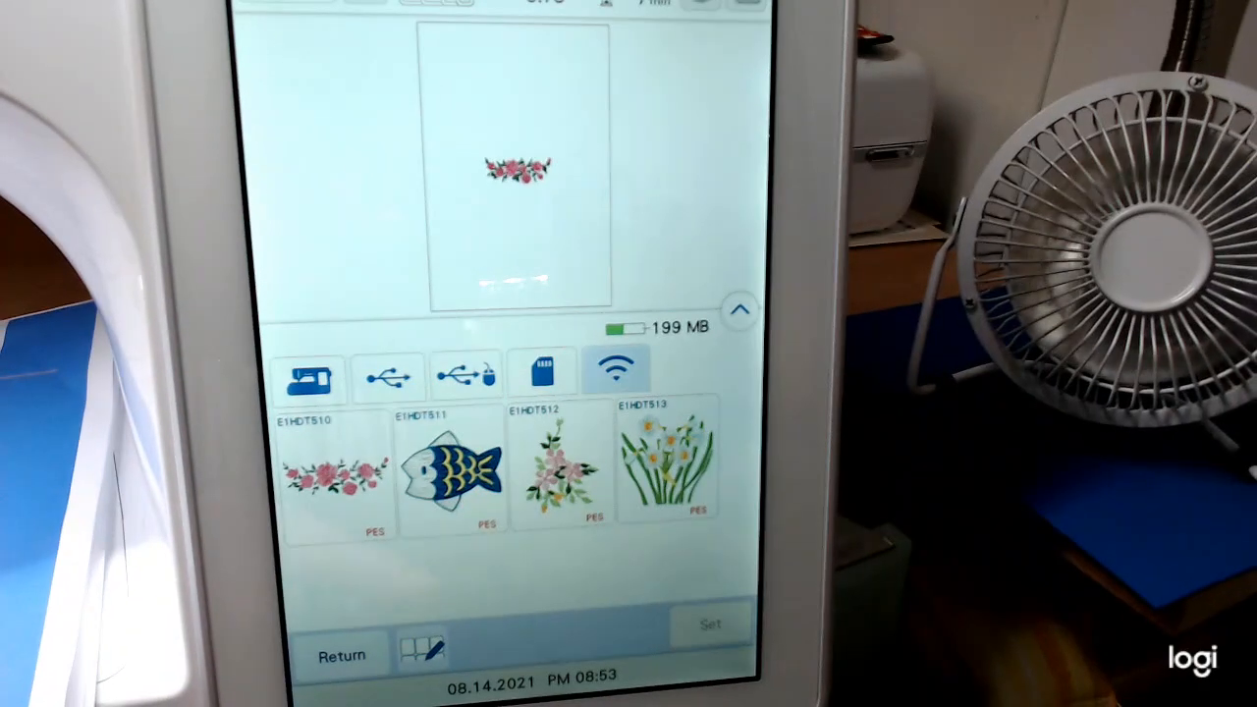
click(454, 459)
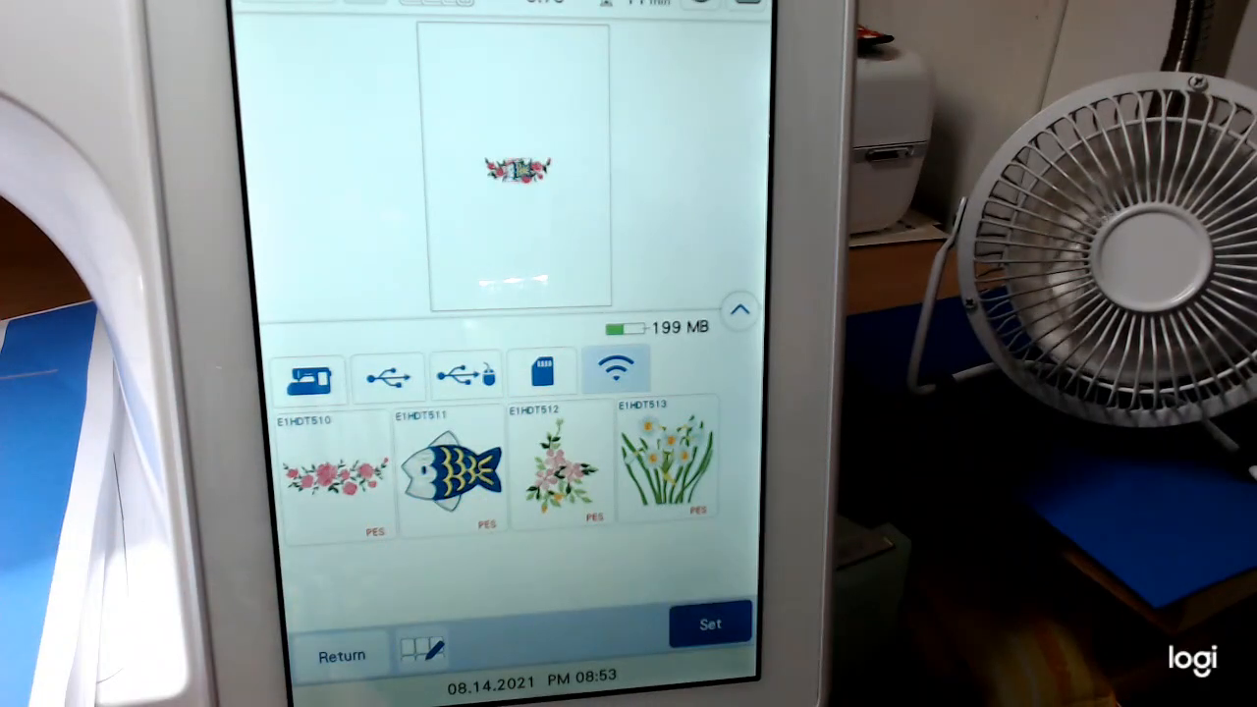
click(709, 624)
drag(452, 316, 448, 365)
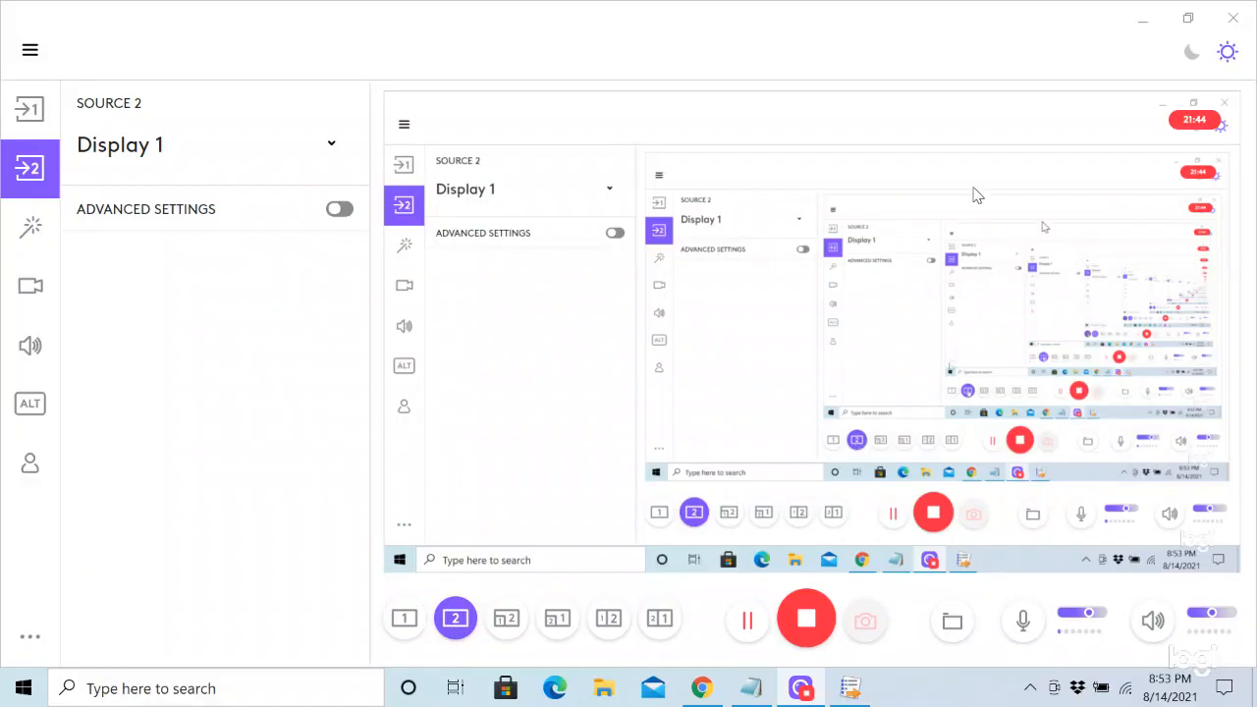
click(1151, 24)
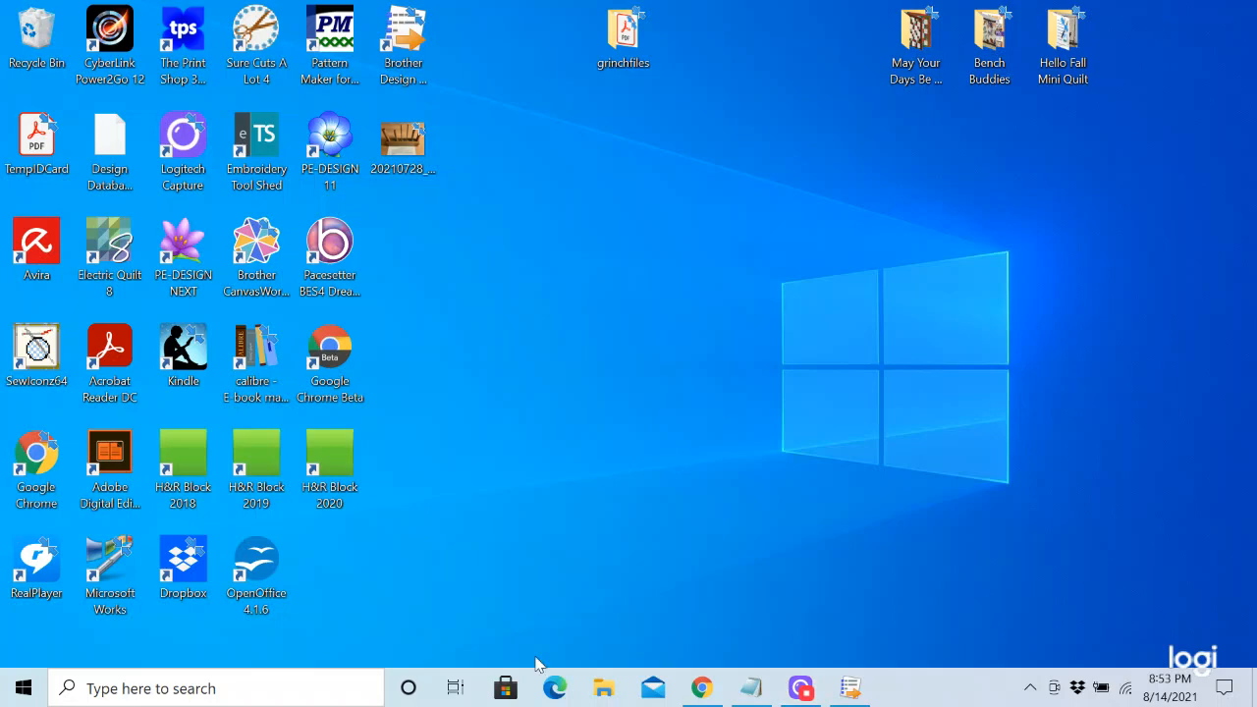
Step: Back in Design Database Transfer, add the four selected Library designs to the PR1055X's writing list and transfer them to that machine
click(850, 690)
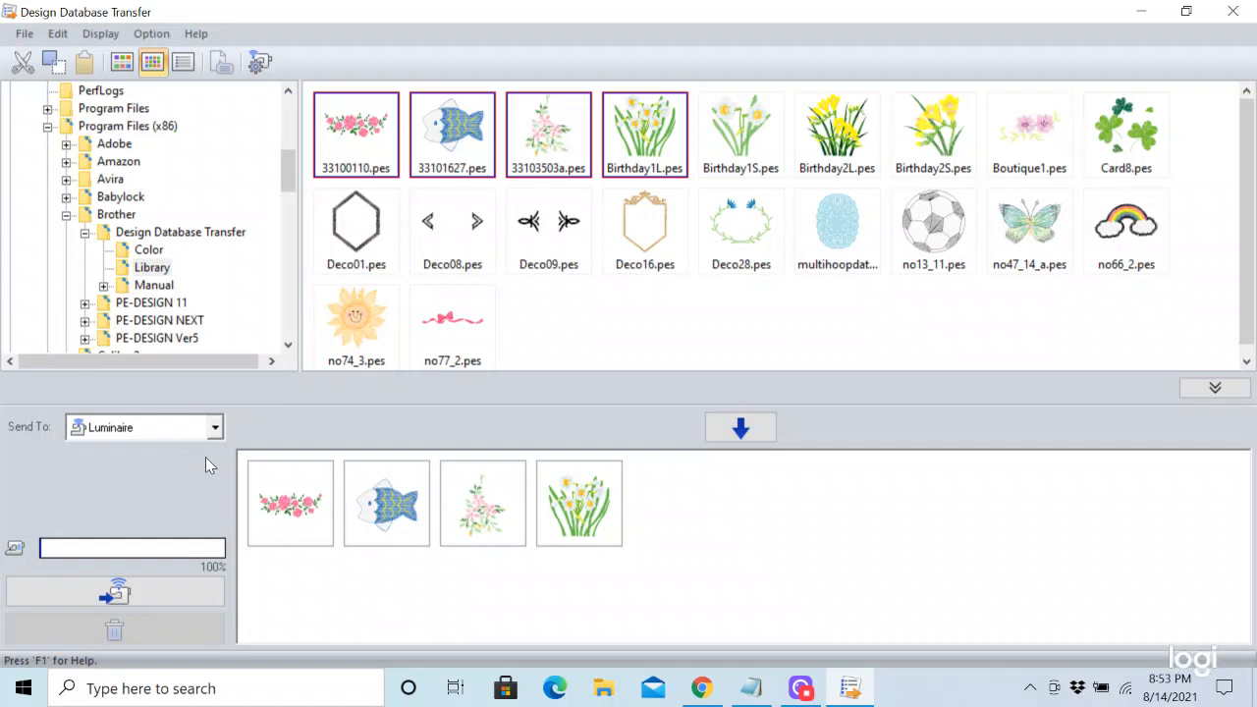
click(214, 429)
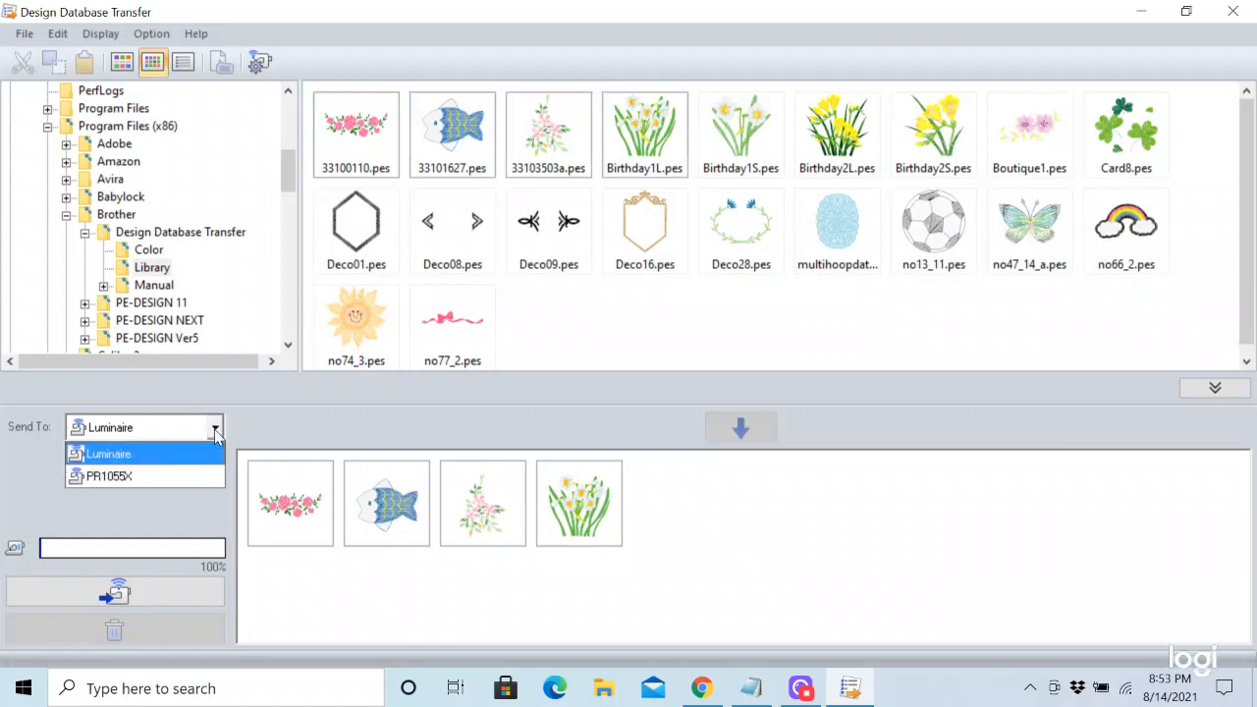
click(99, 475)
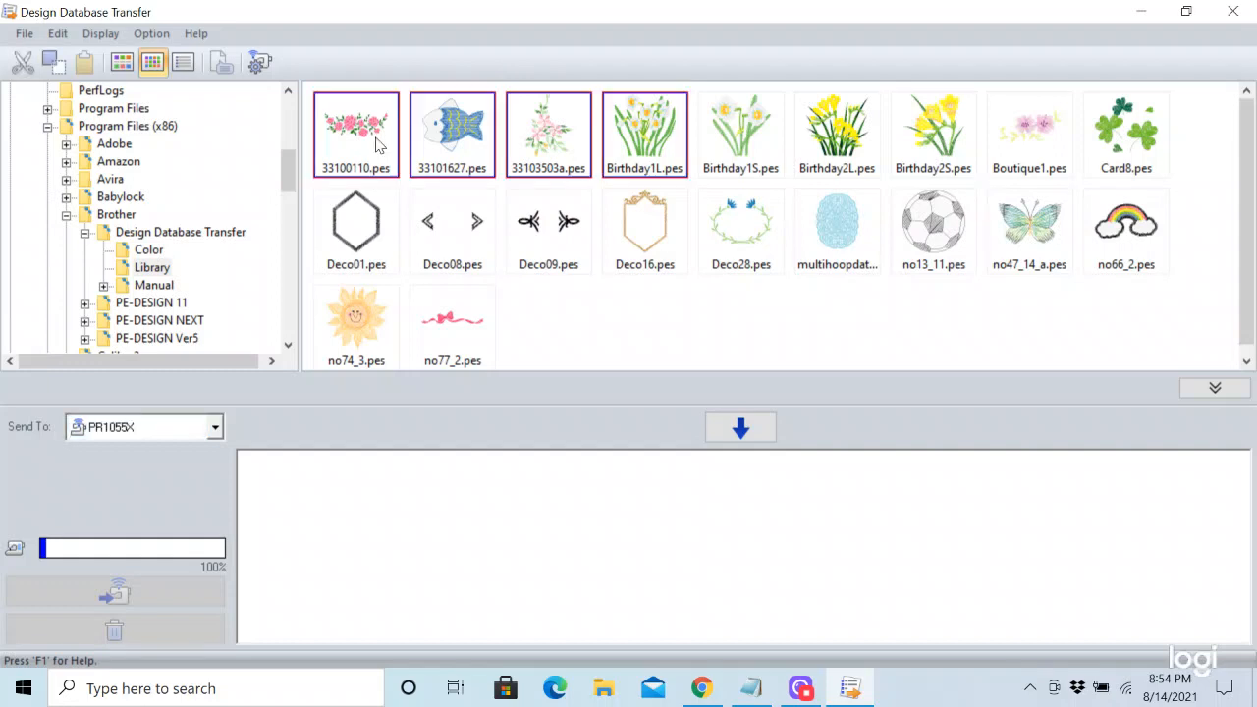
click(756, 429)
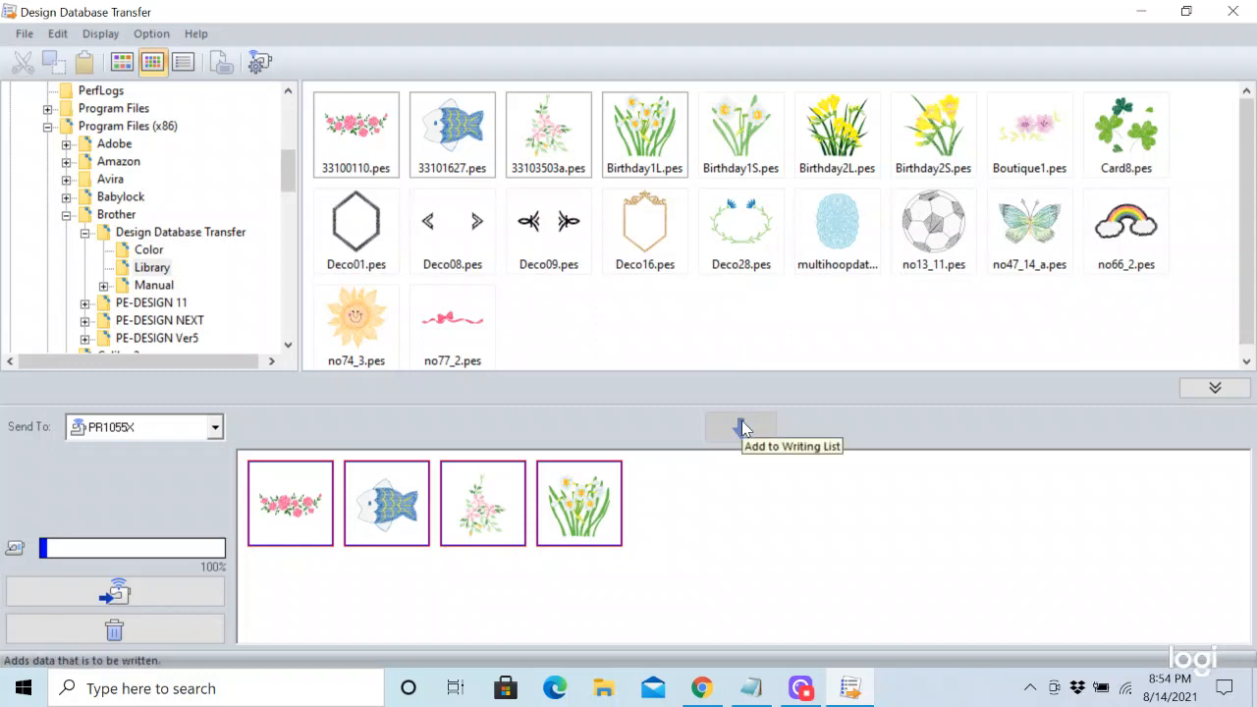
click(115, 592)
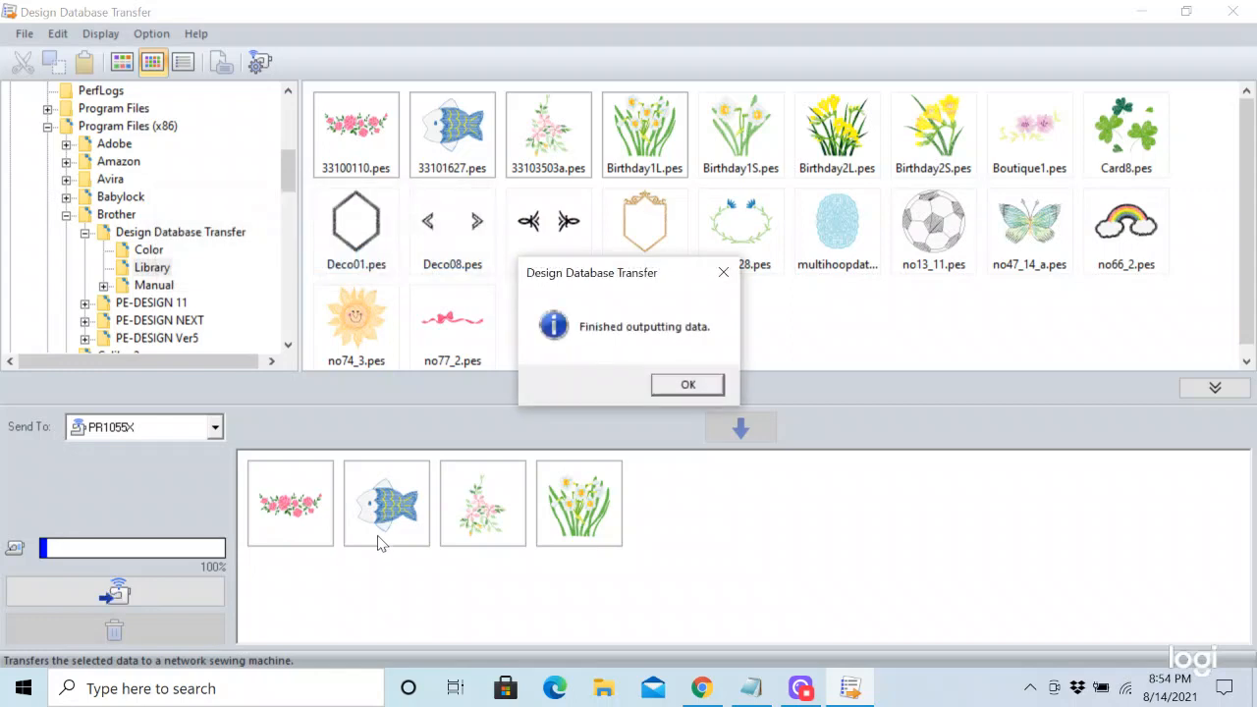
click(688, 384)
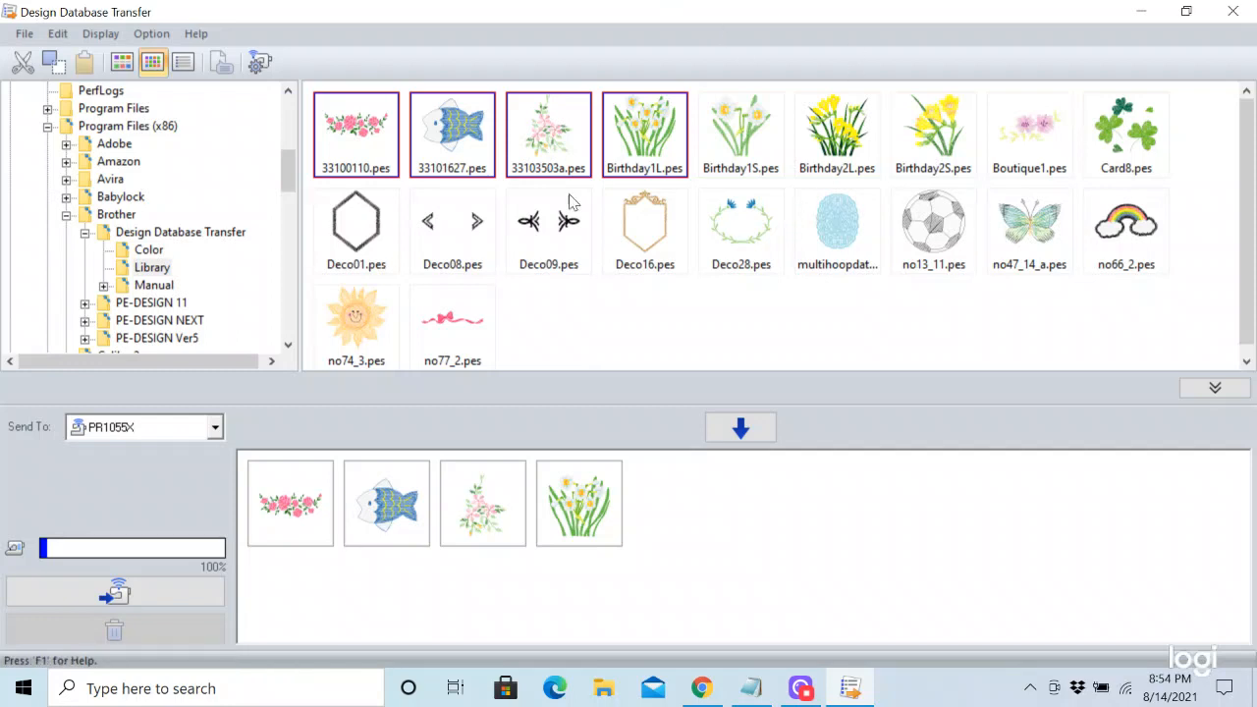
Step: Show the Library folder's designs as large thumbnails
click(122, 61)
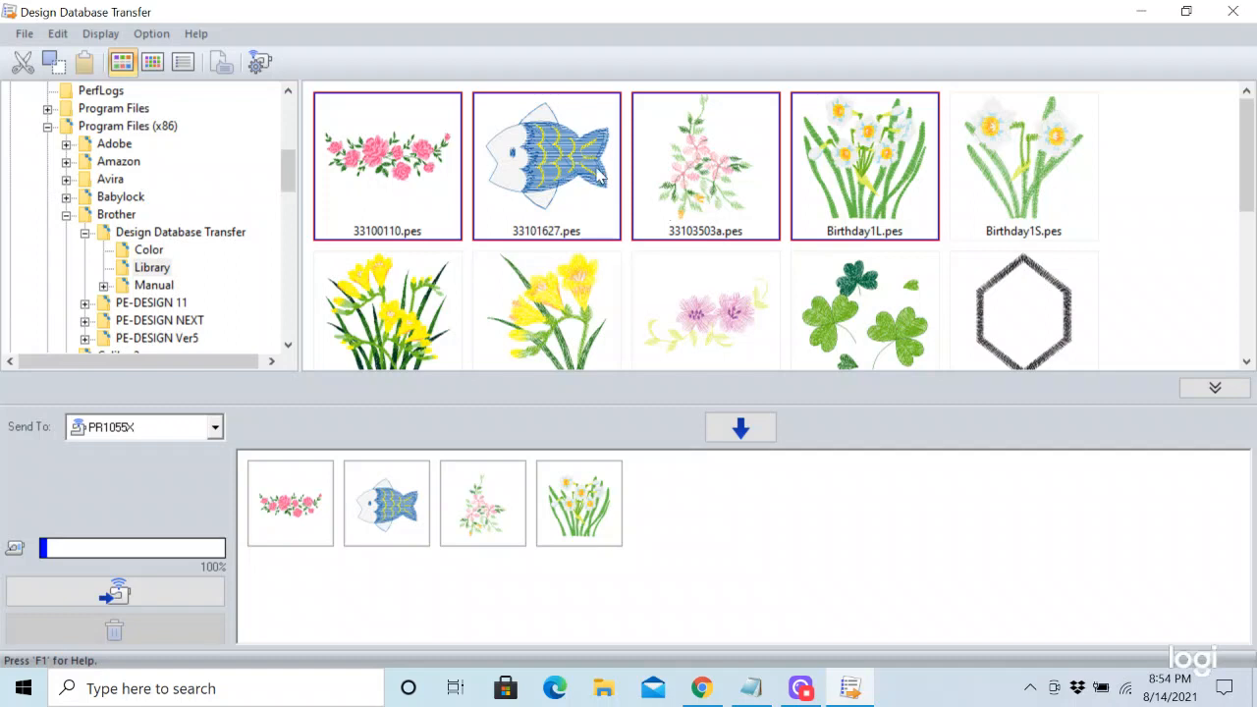
click(24, 35)
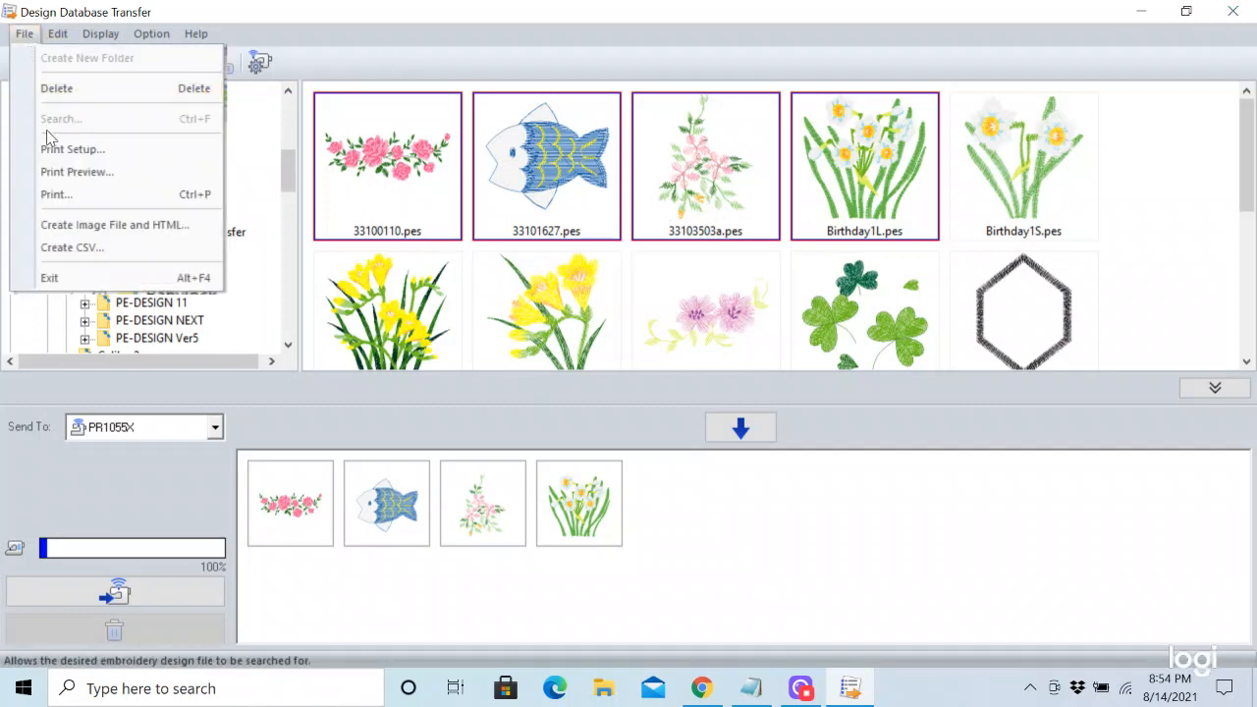
mouse_move(63, 39)
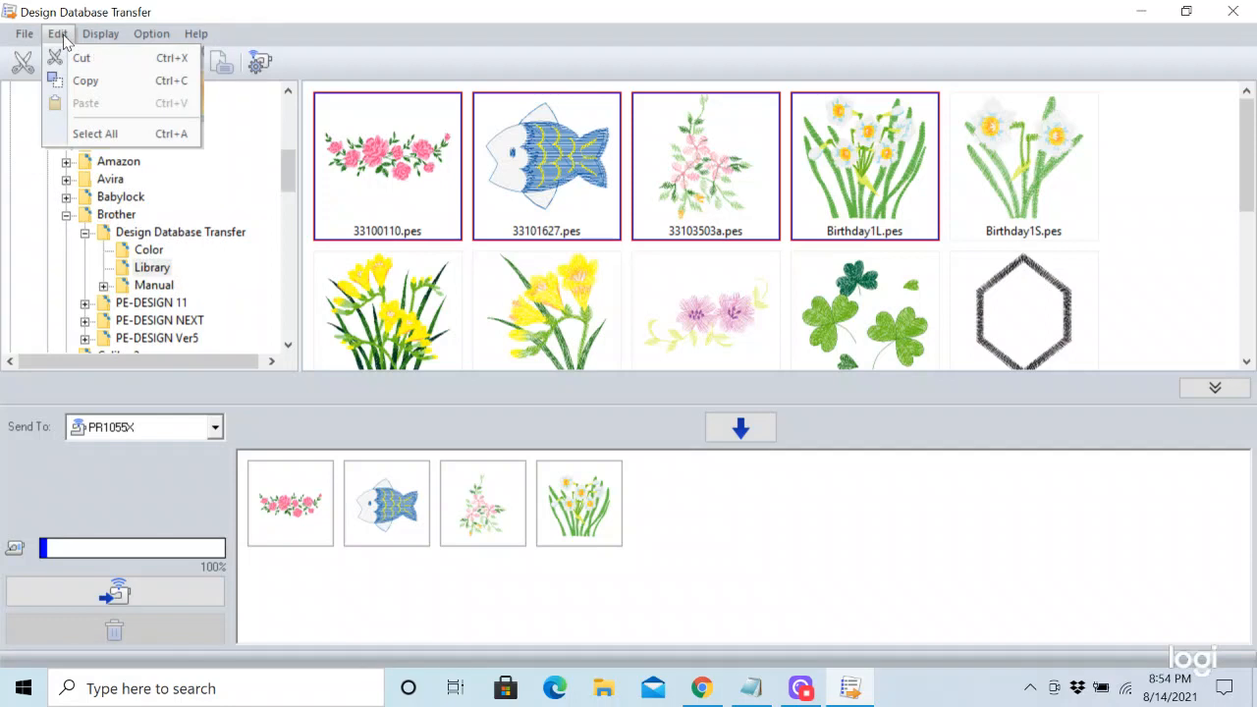
mouse_move(147, 37)
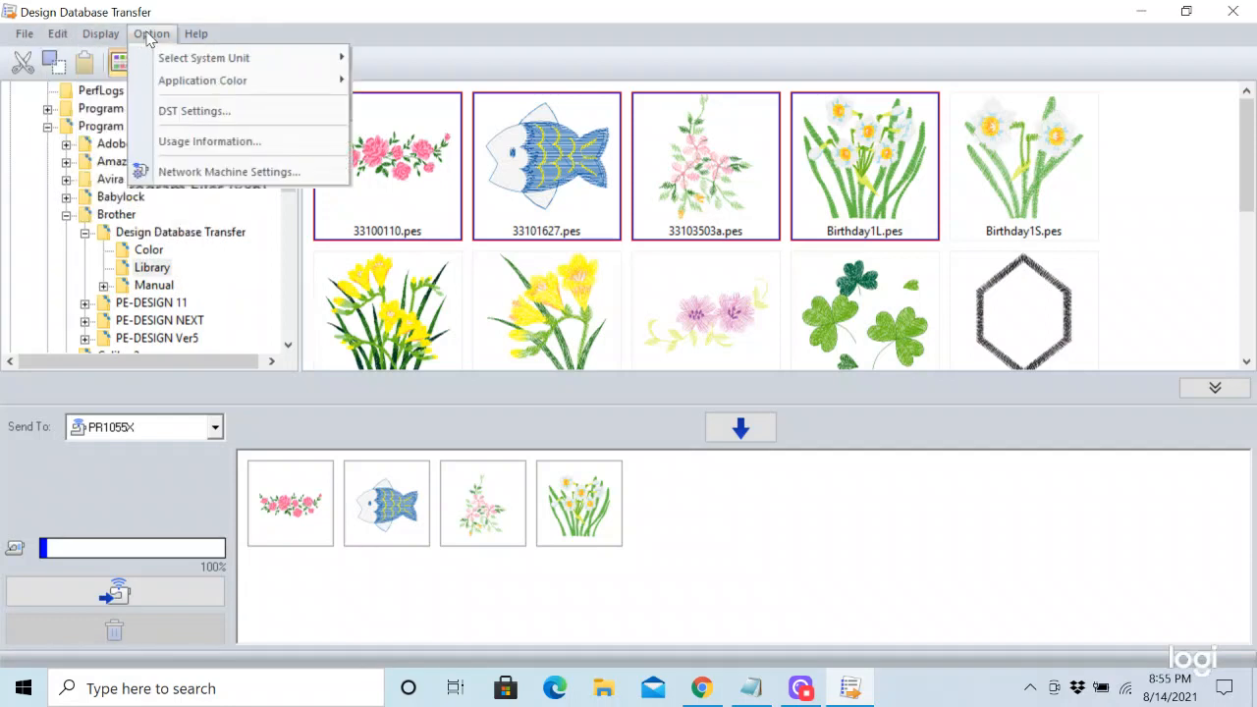
mouse_move(206, 35)
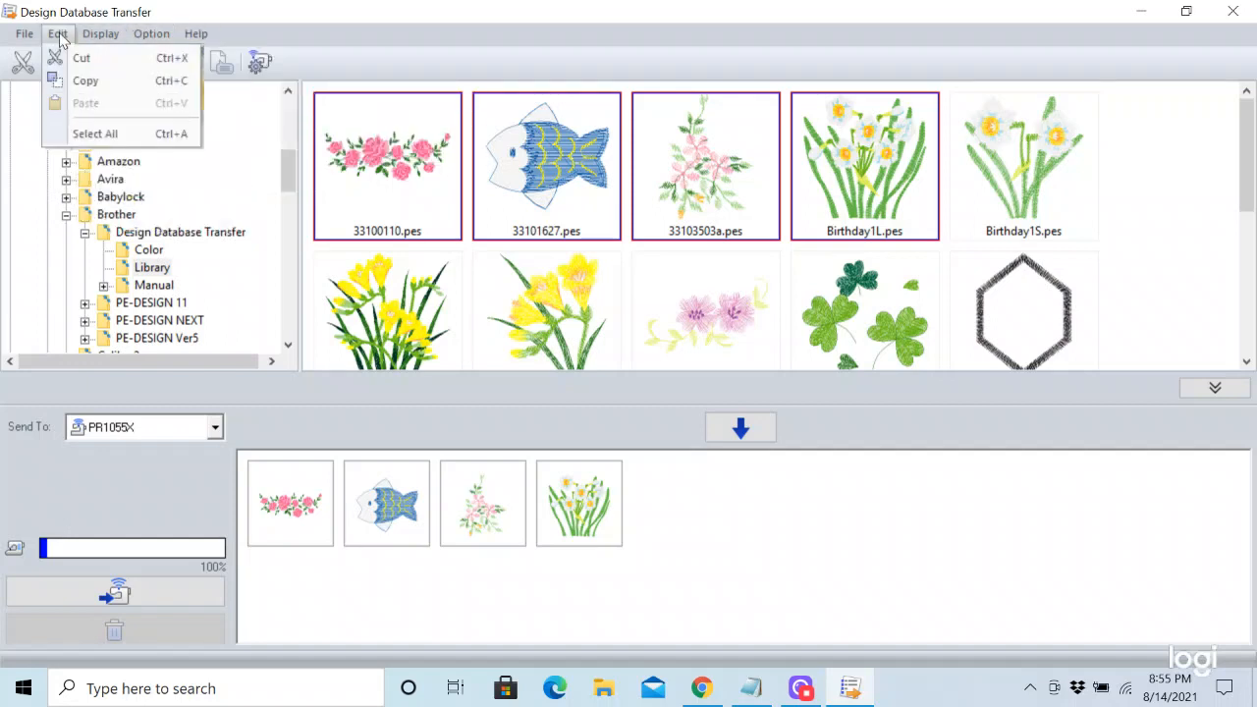
mouse_move(20, 38)
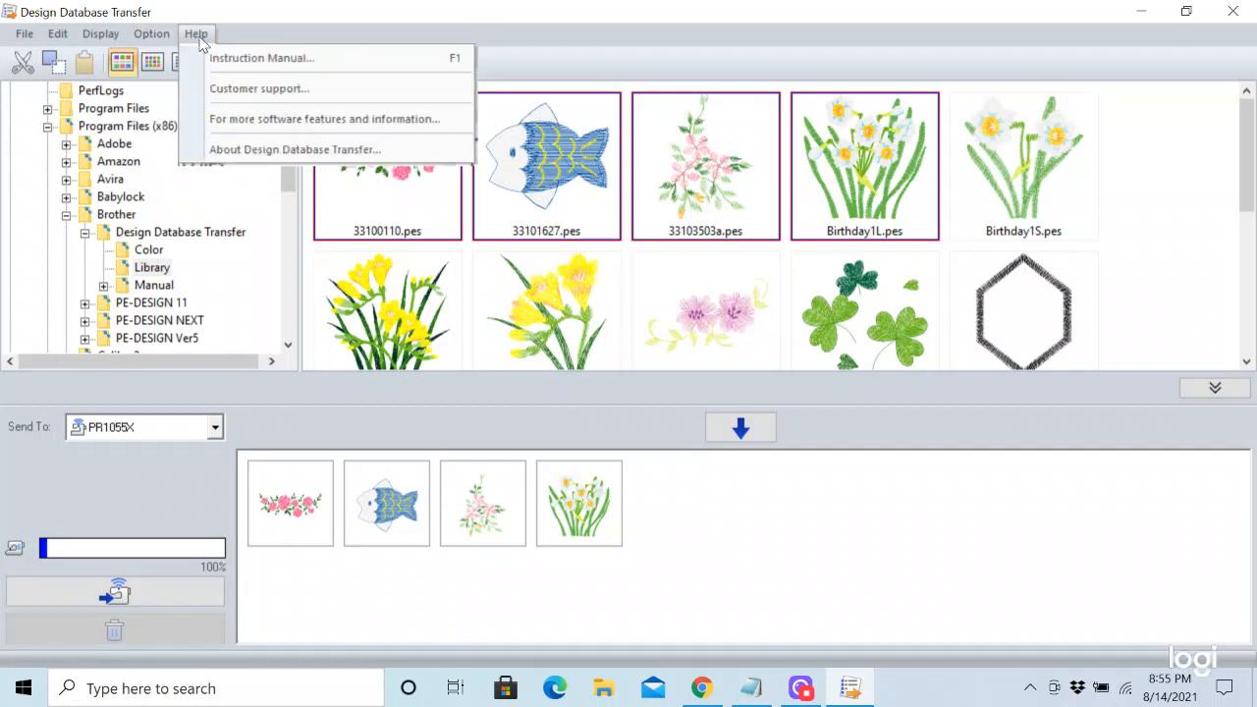
click(539, 174)
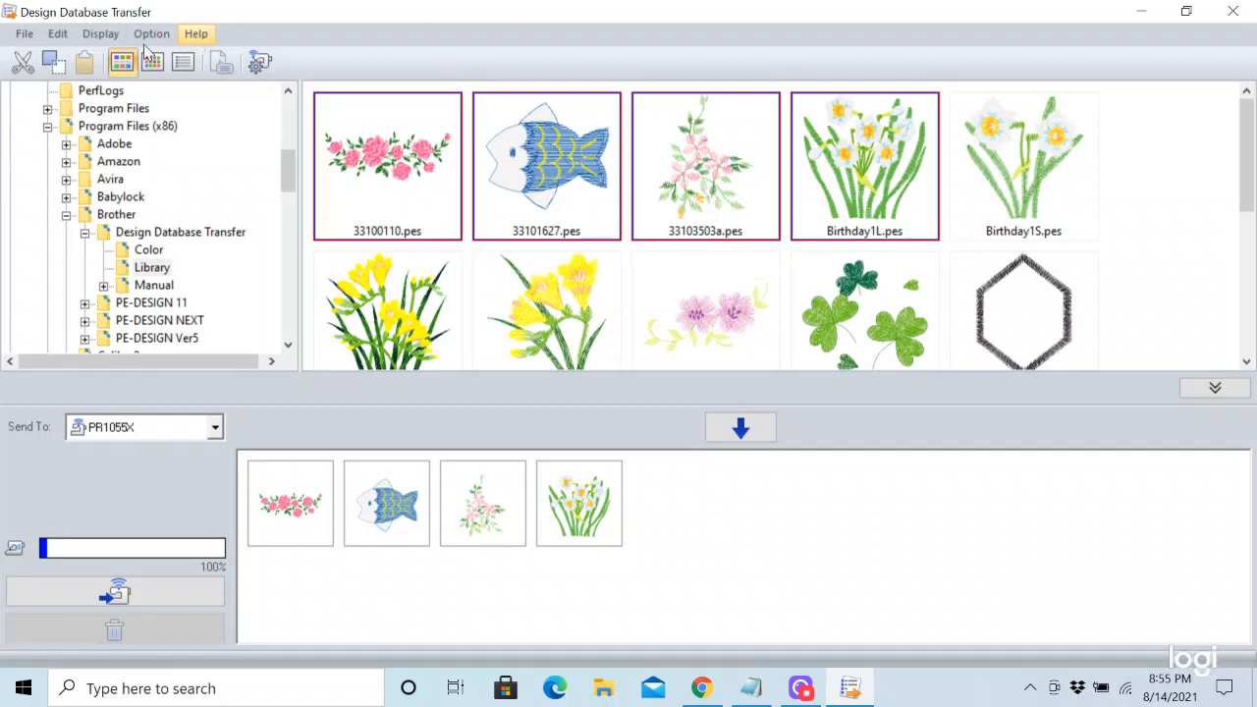
click(24, 35)
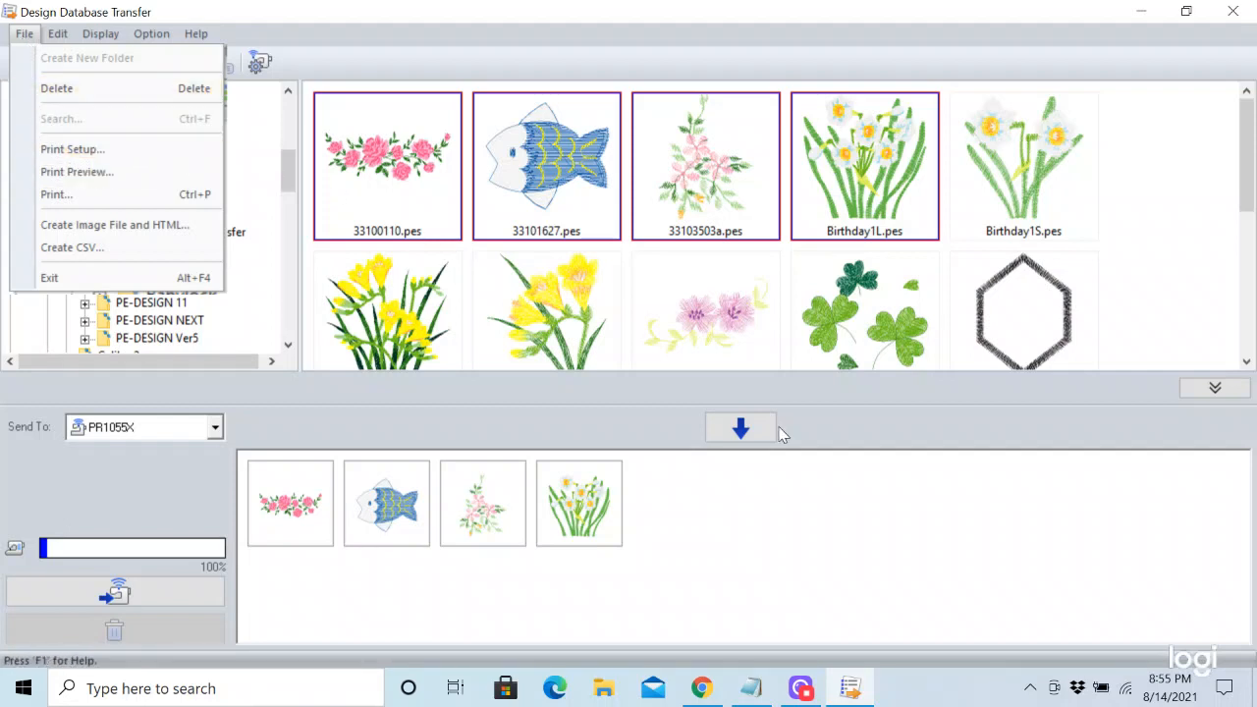
click(820, 503)
Step: Search the Documents folder and its subfolders for designs with Angel in the file name
drag(290, 170, 289, 106)
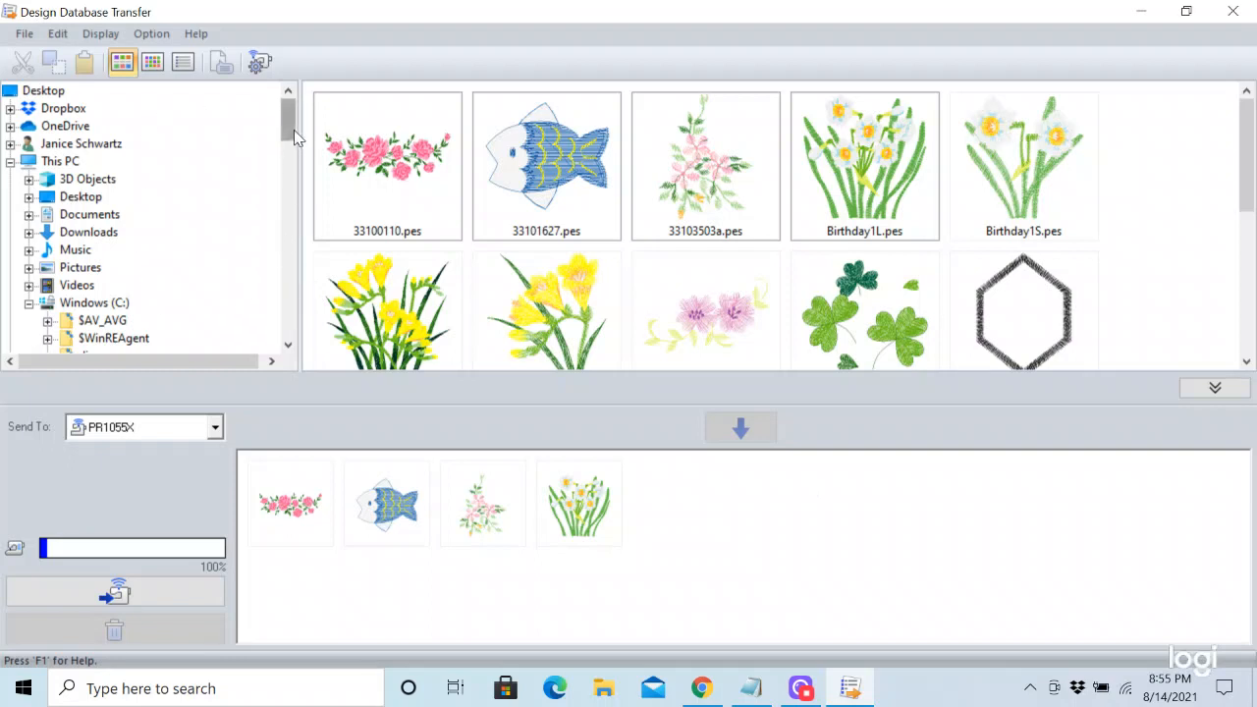
drag(293, 130, 320, 130)
click(80, 216)
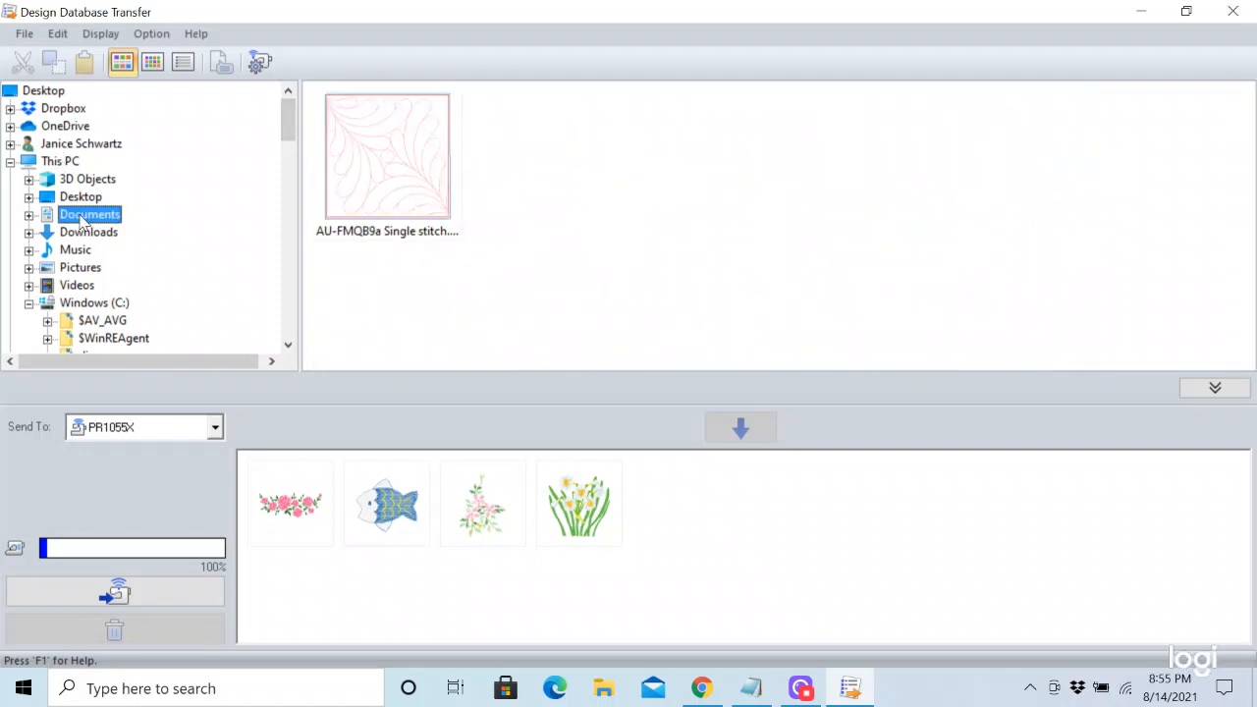
click(26, 36)
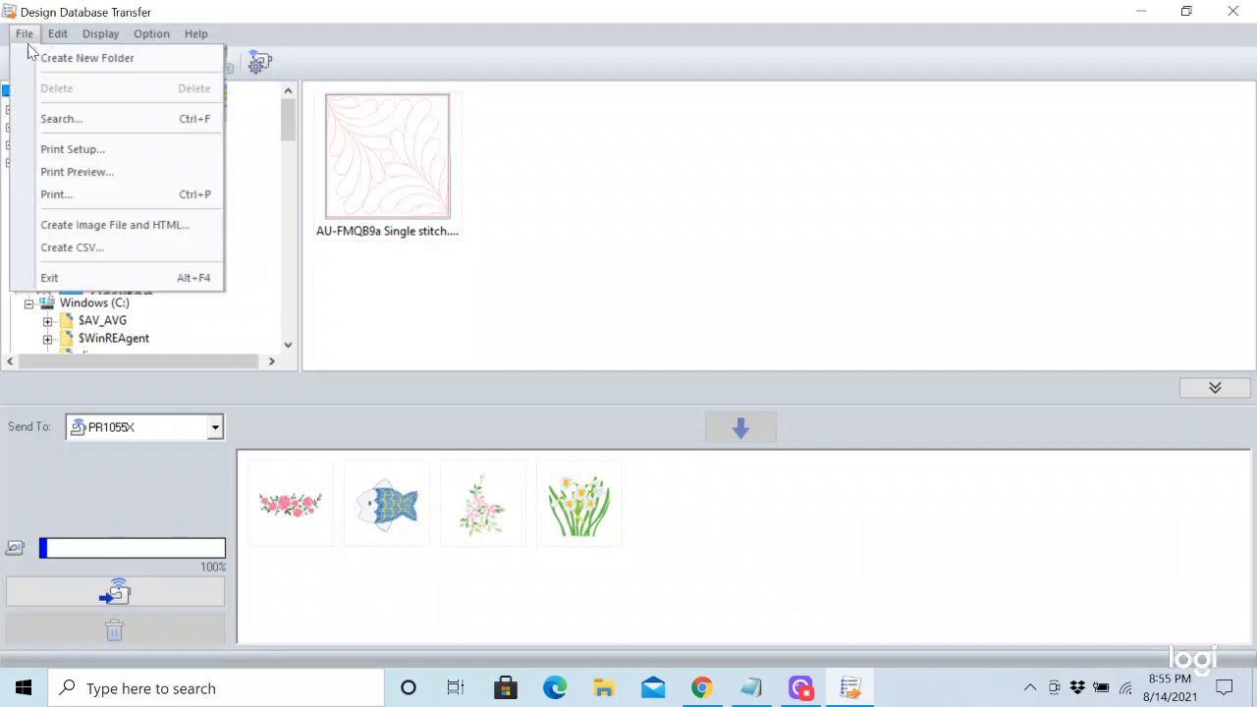
click(60, 118)
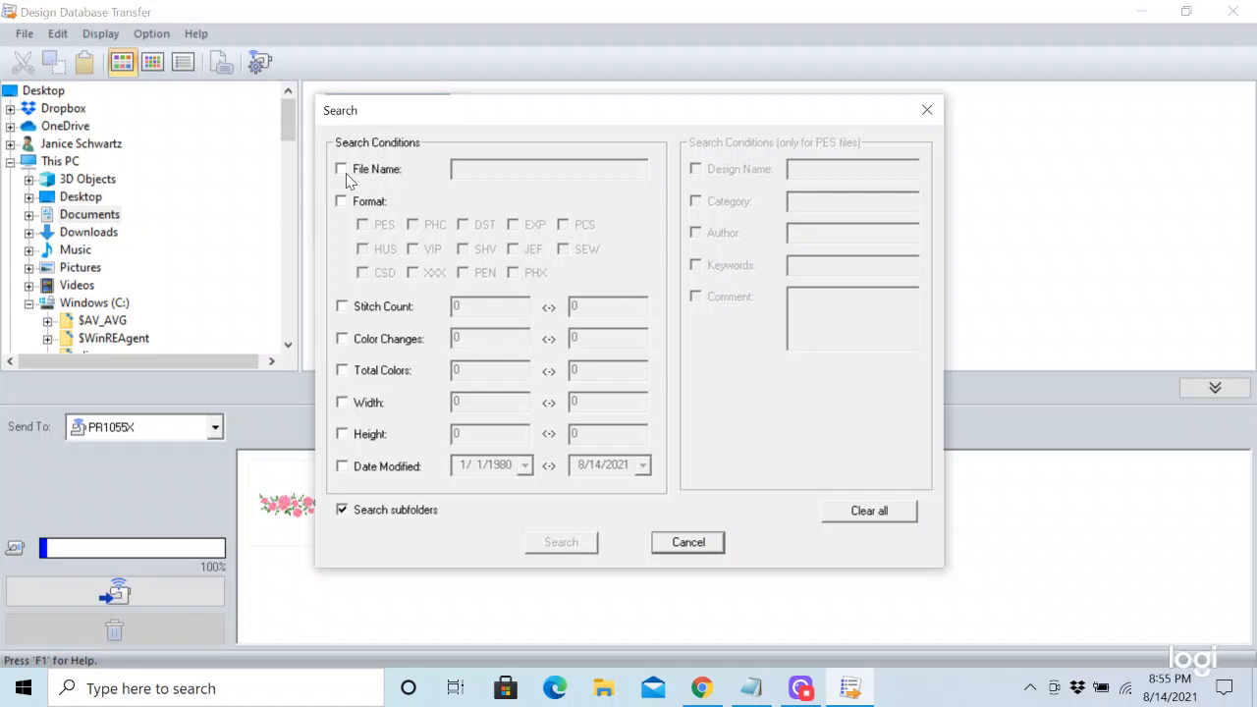
click(342, 168)
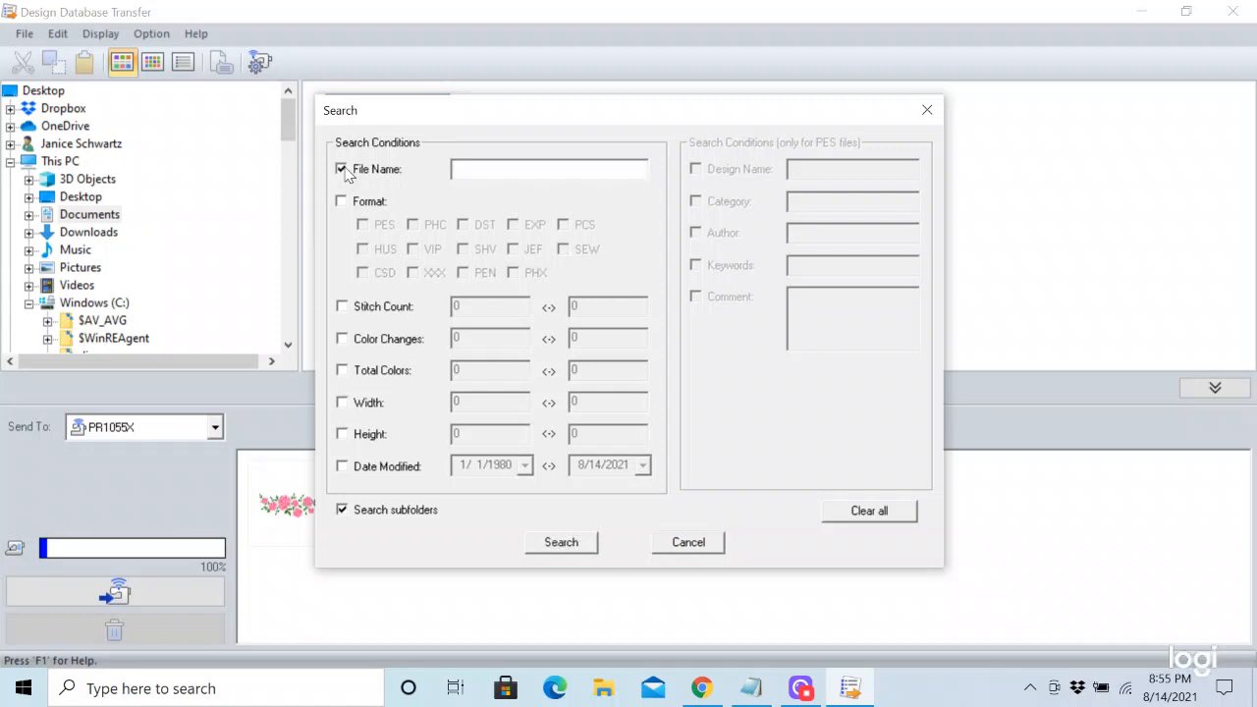
click(483, 169)
text(Angel)
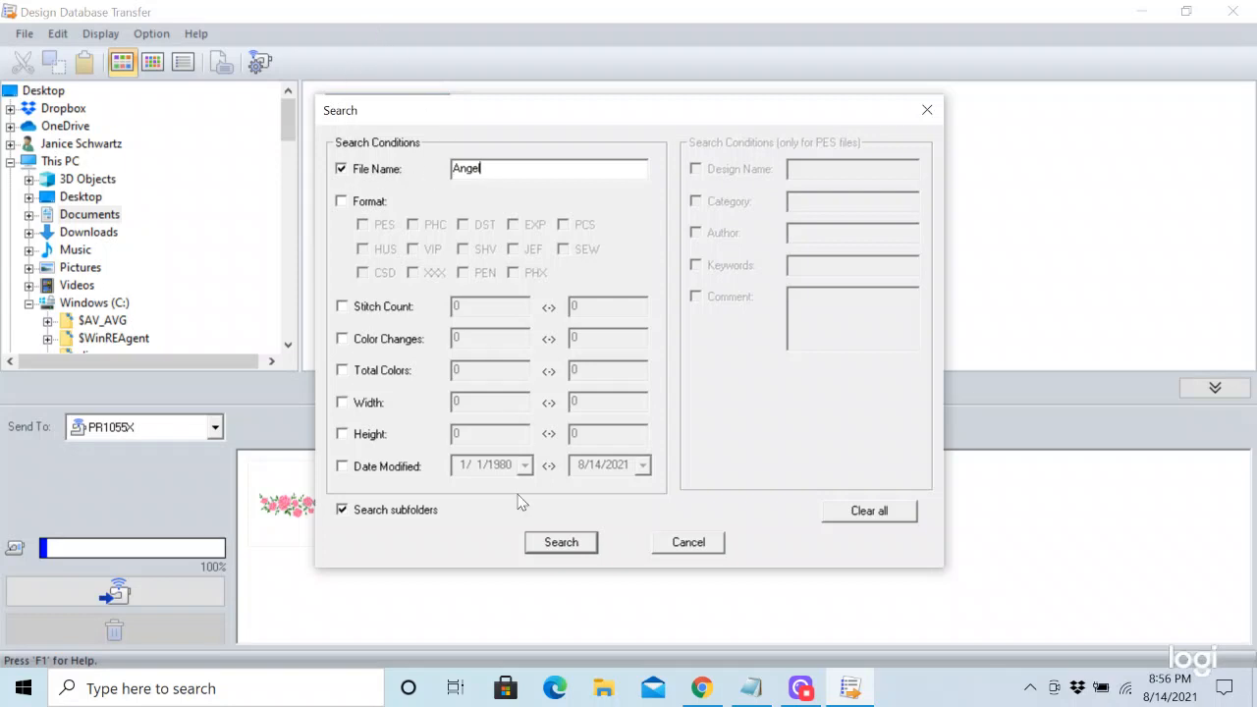
click(574, 547)
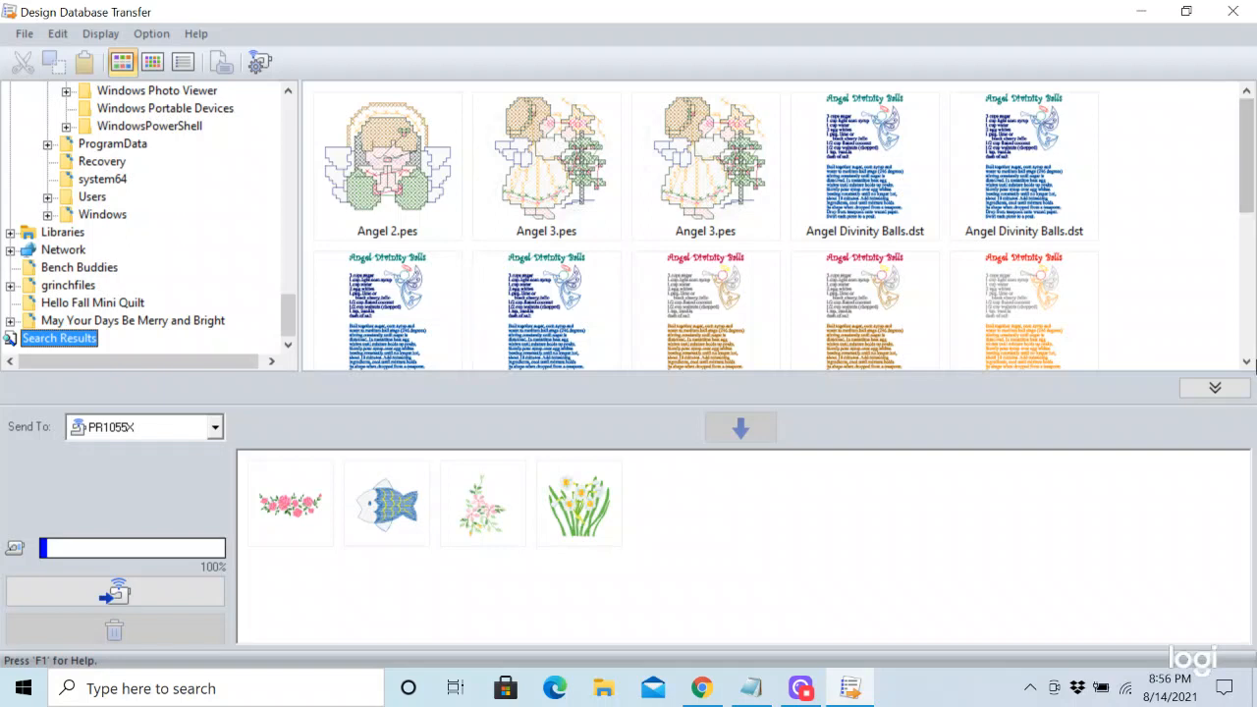
Step: Hide the writing list area to look through the Angel search results at full height, and restore it when done
click(1215, 389)
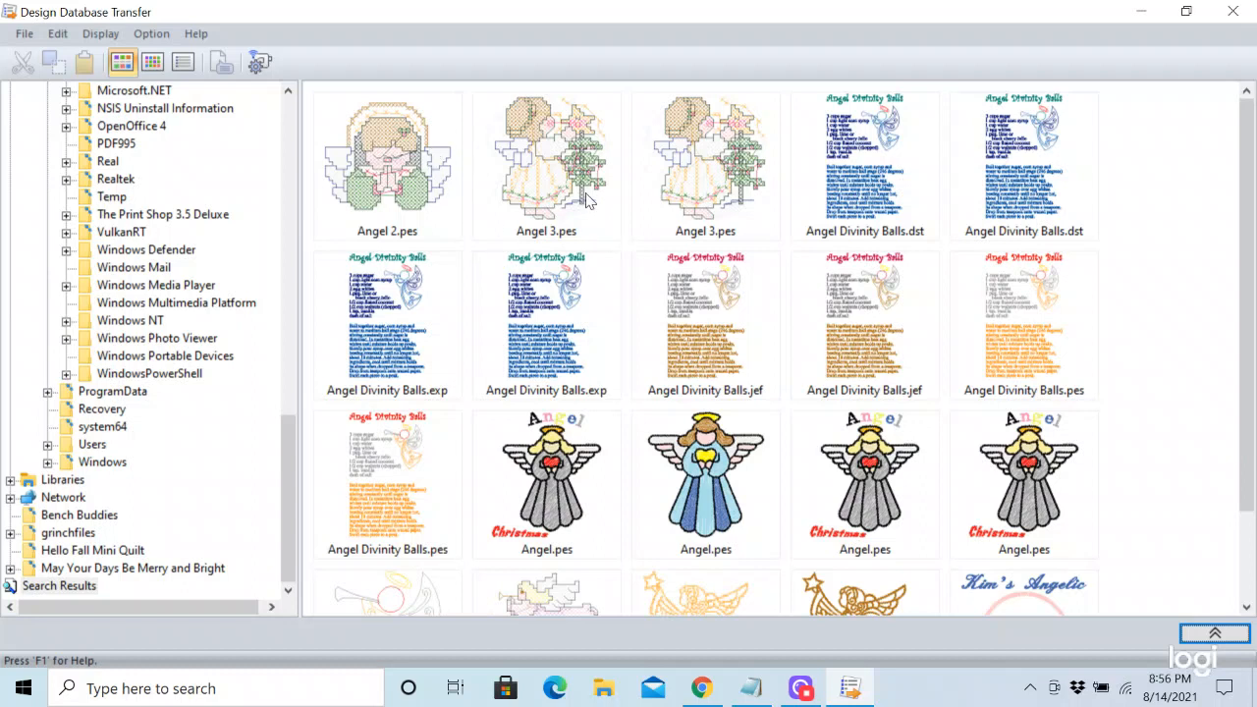
drag(1250, 131, 1253, 224)
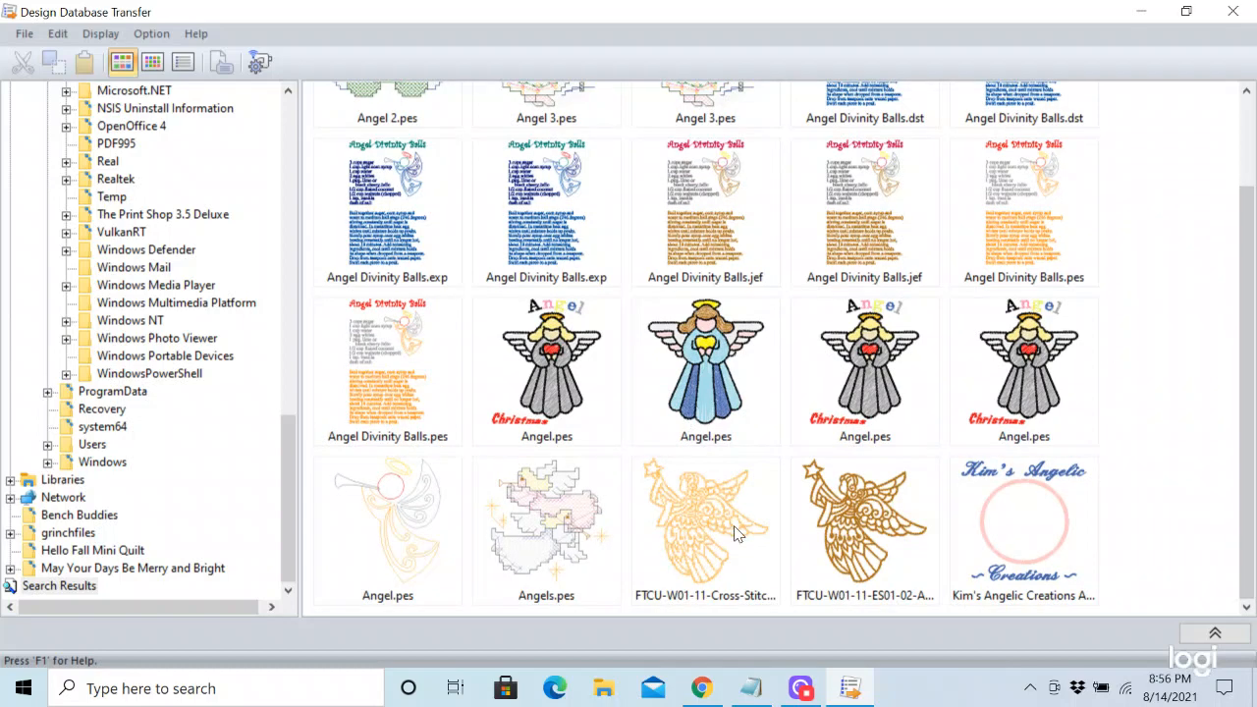
drag(1247, 406, 1247, 300)
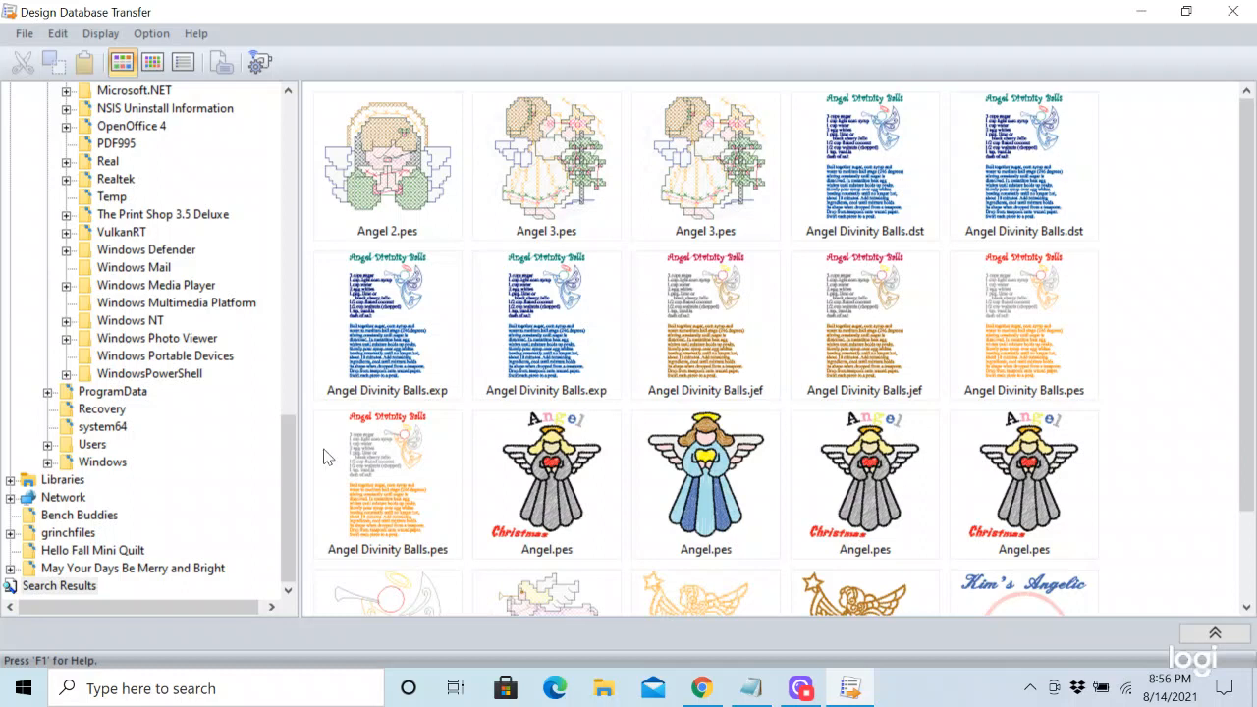
click(293, 491)
drag(294, 496, 323, 135)
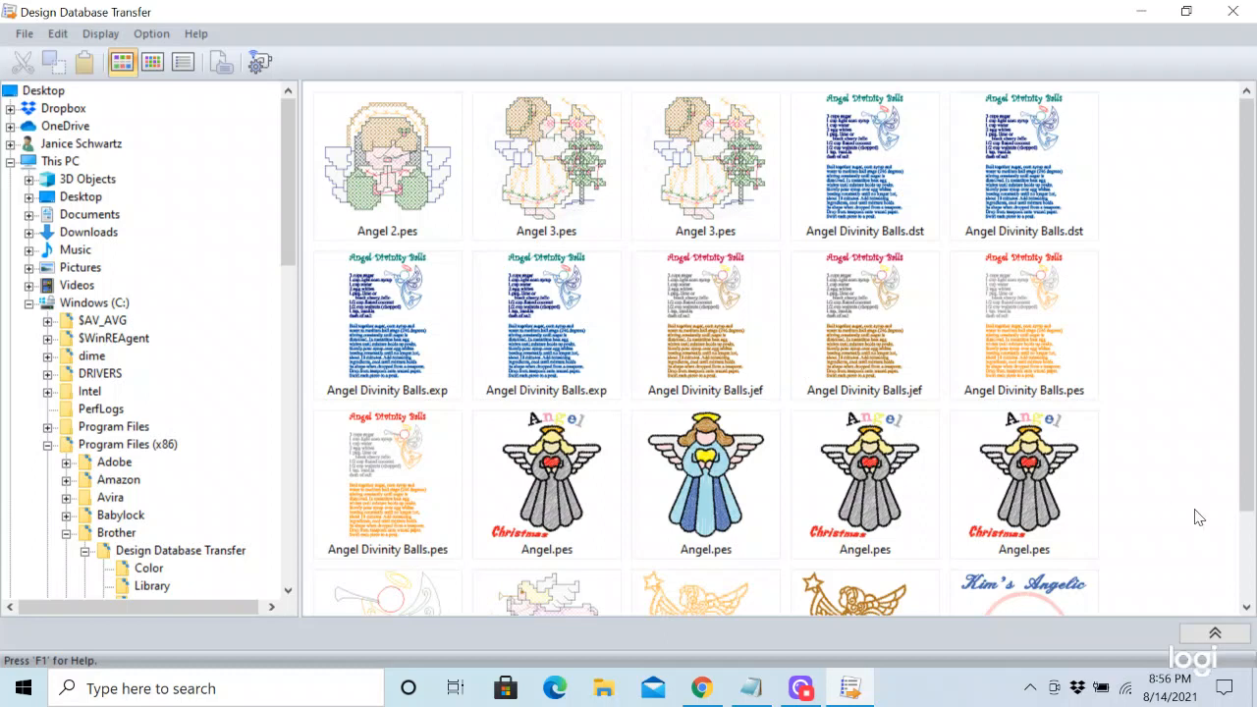
click(1214, 634)
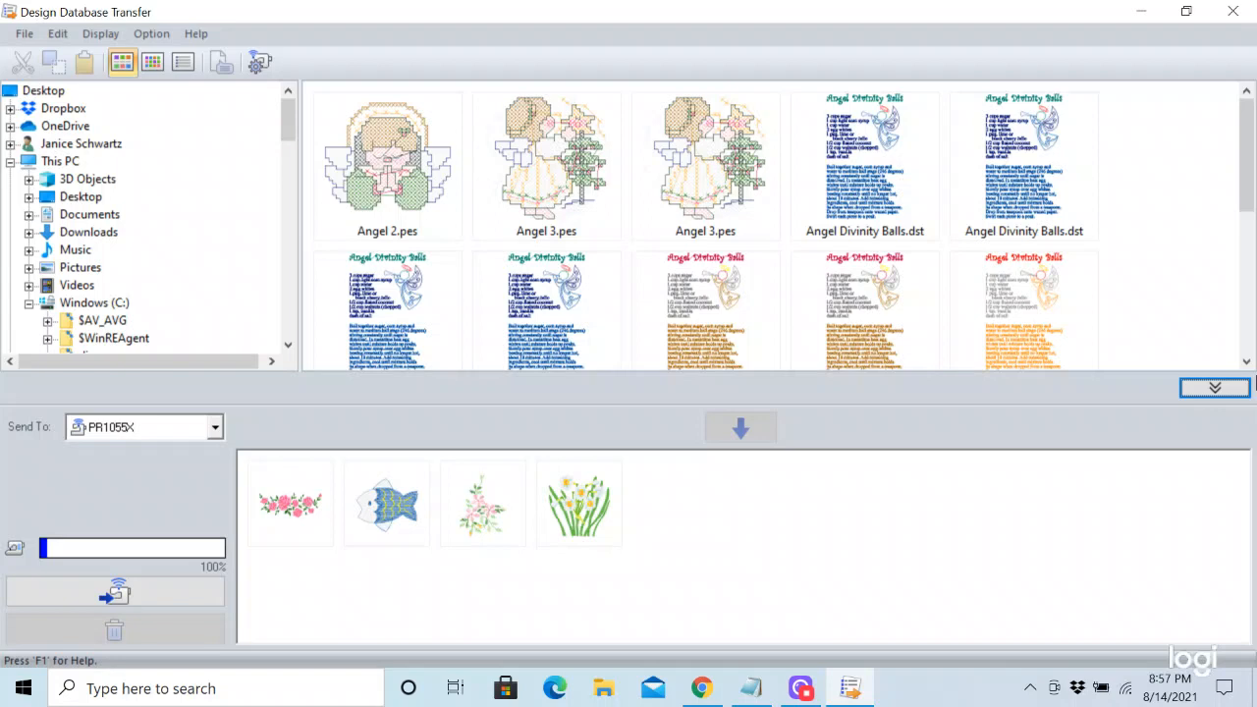
Step: Minimize Design Database Transfer, switch to File Explorer and open Documents > Recipe Towels > Blueberry Cream Muffins
click(1141, 11)
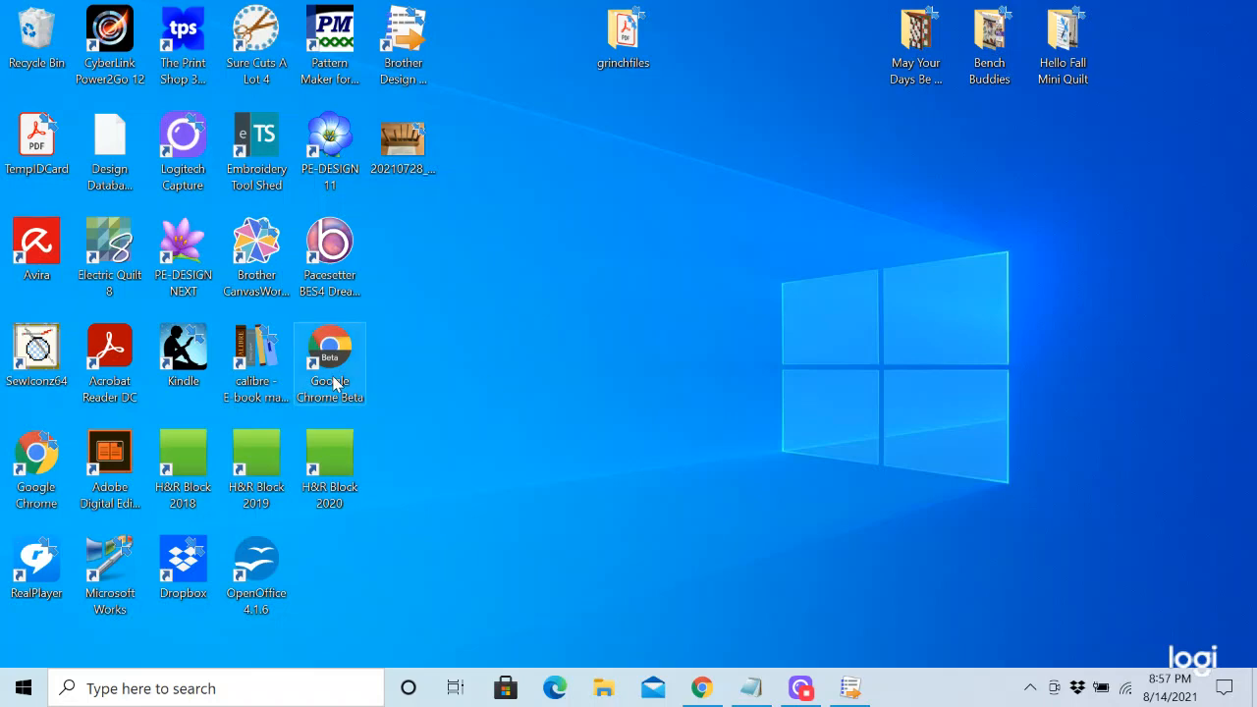
click(19, 690)
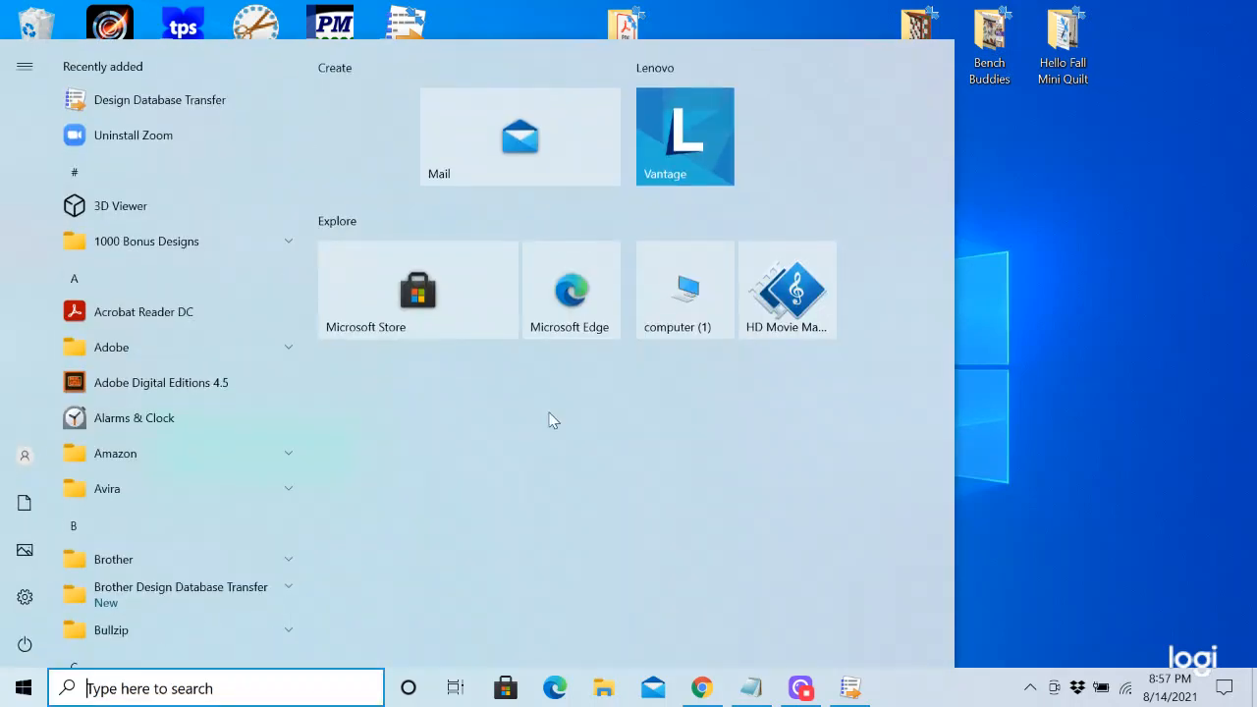
click(19, 513)
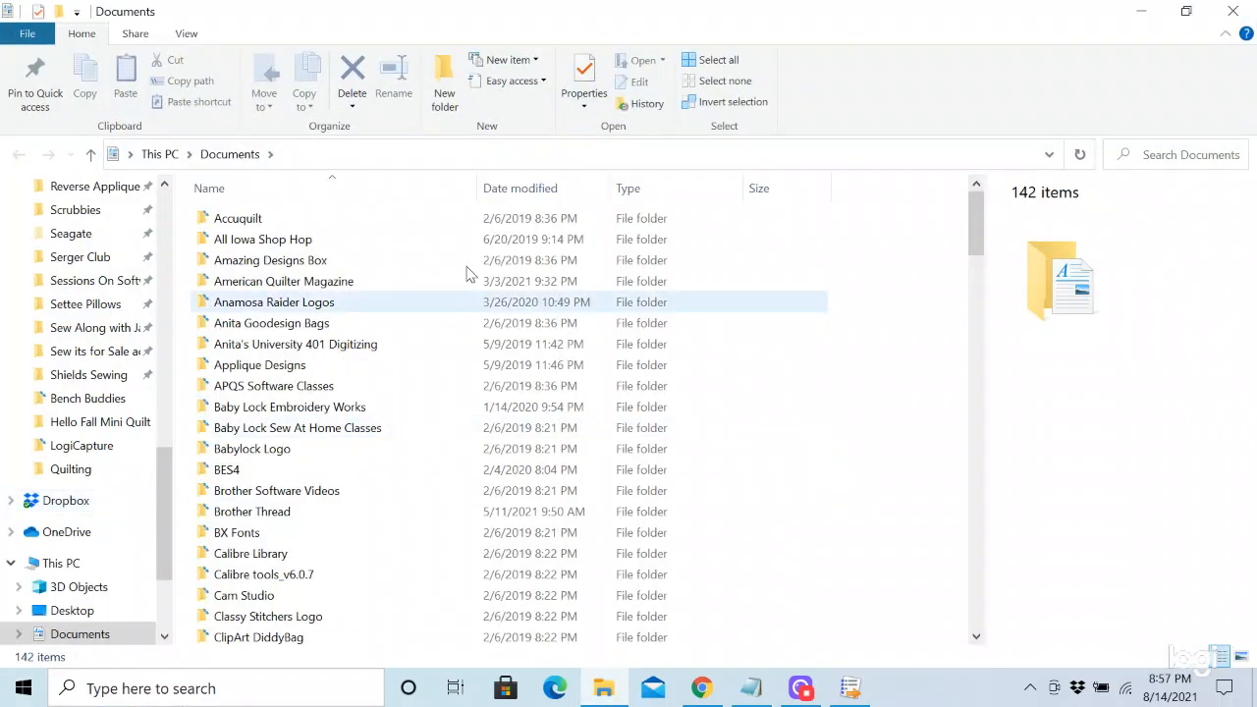
drag(977, 231, 963, 500)
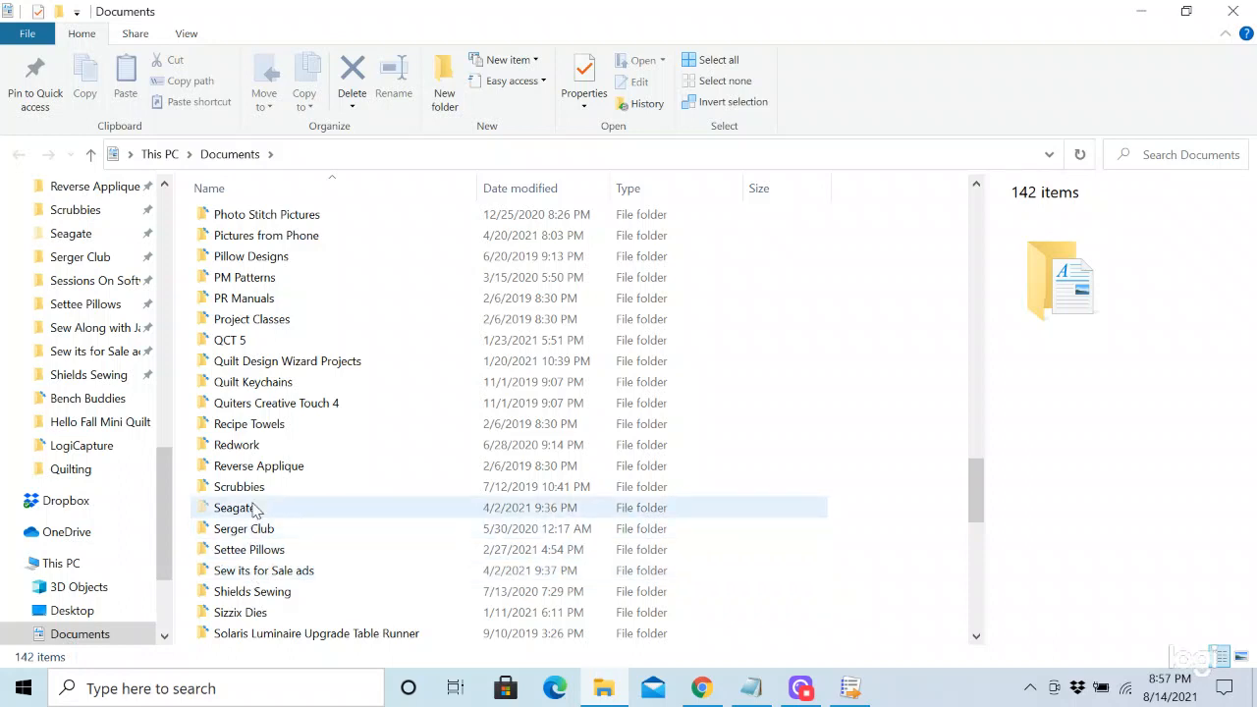
double_click(247, 423)
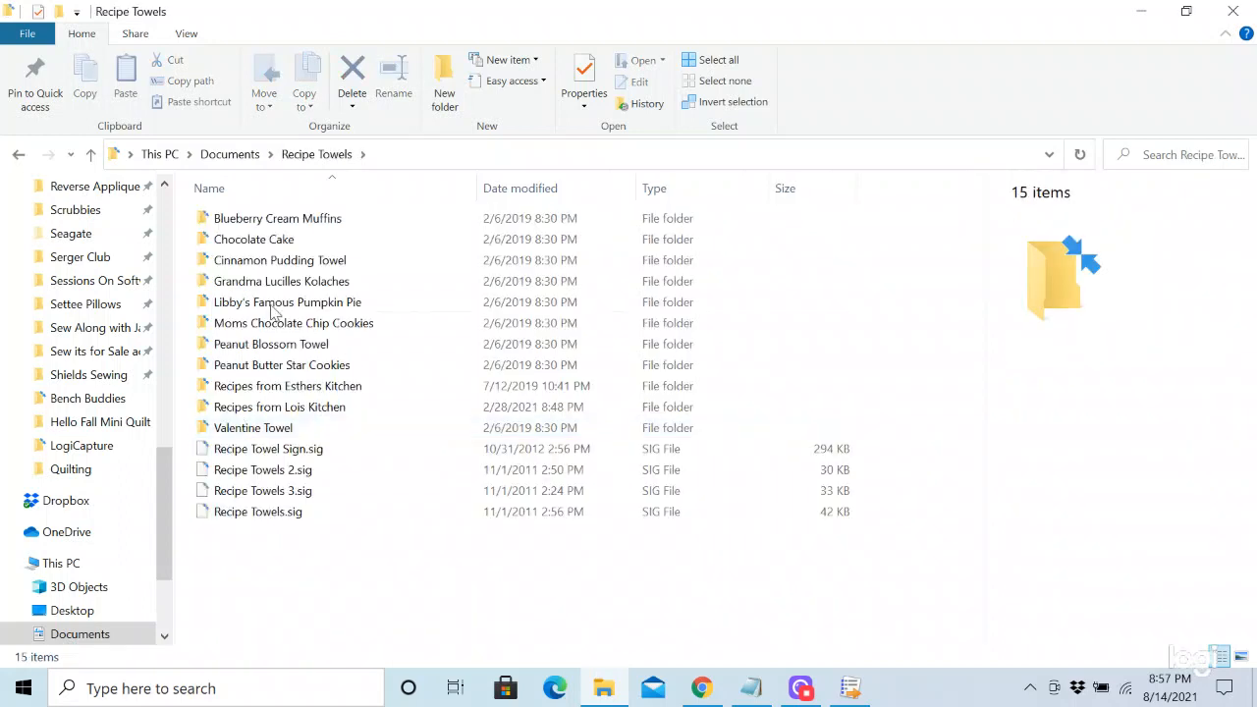
double_click(272, 222)
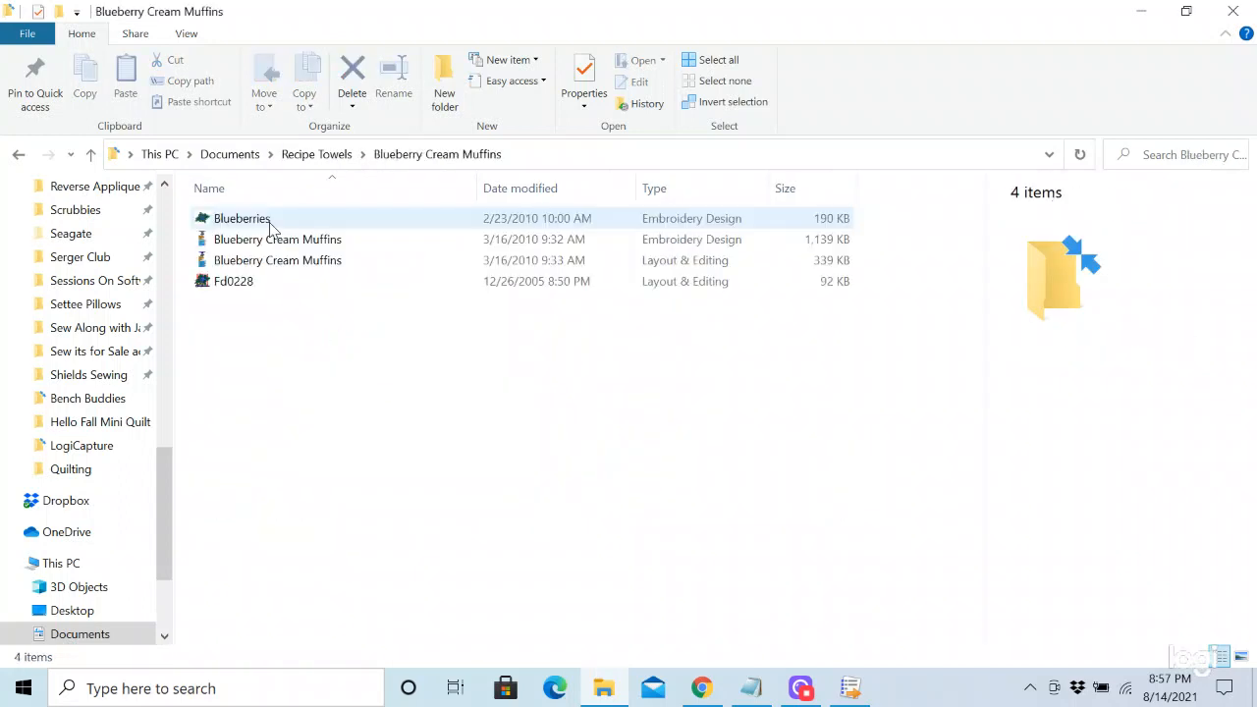
Step: Show the Blueberry Cream Muffins files as large icons to preview the designs, and close the File Explorer window
click(188, 36)
click(308, 65)
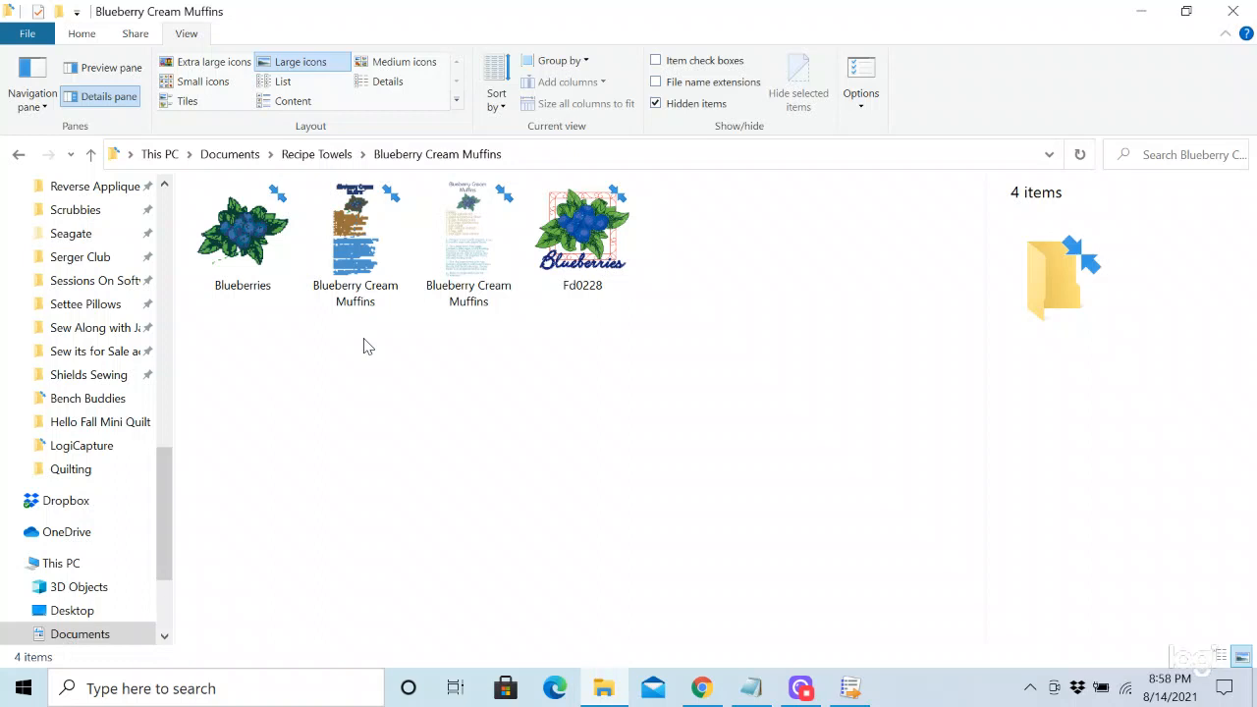
click(1235, 14)
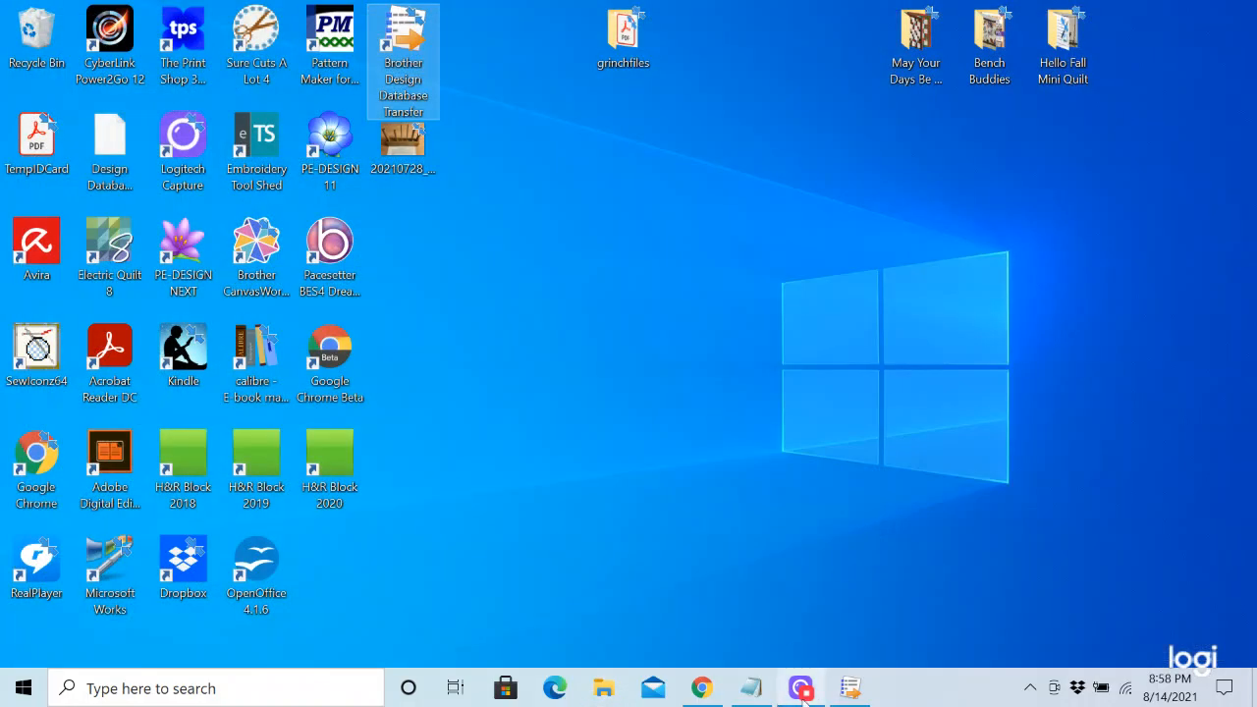
Step: Switch back to Design Database Transfer, collapse Windows (C:) in the folder tree and expand Documents
click(852, 689)
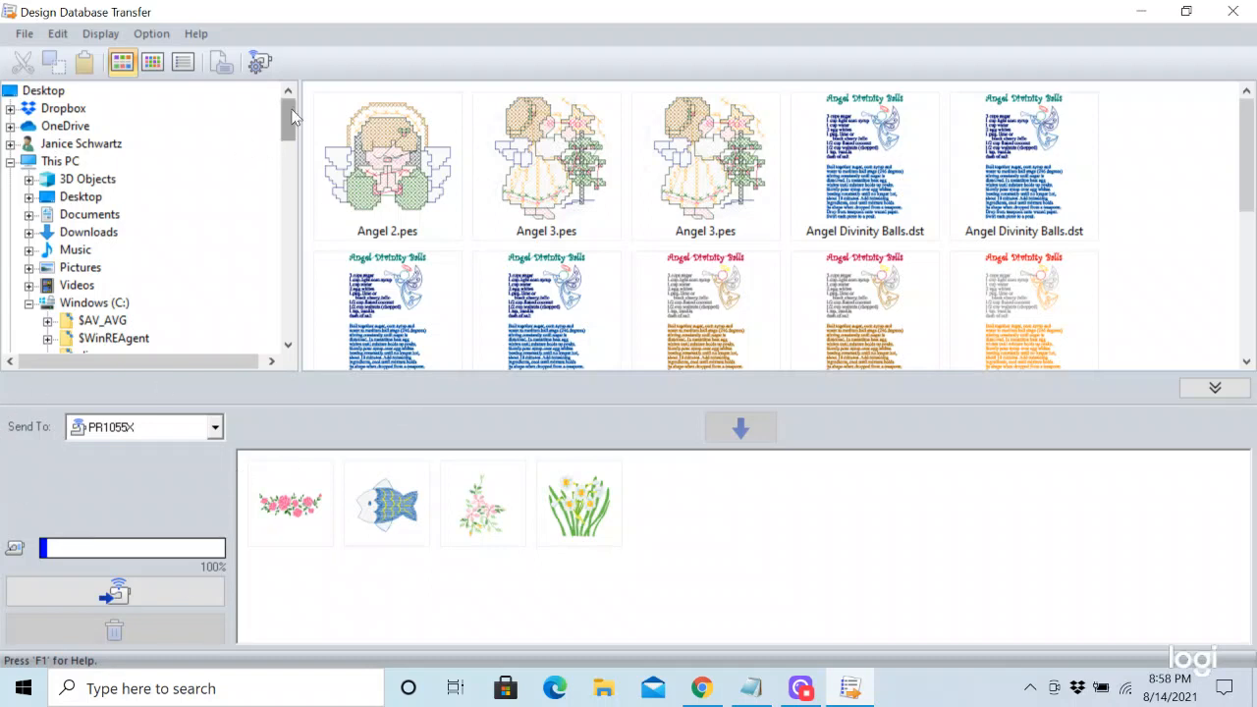
mouse_move(292, 116)
mouse_down()
mouse_move(287, 291)
mouse_move(292, 110)
mouse_up()
drag(291, 123, 294, 69)
click(29, 304)
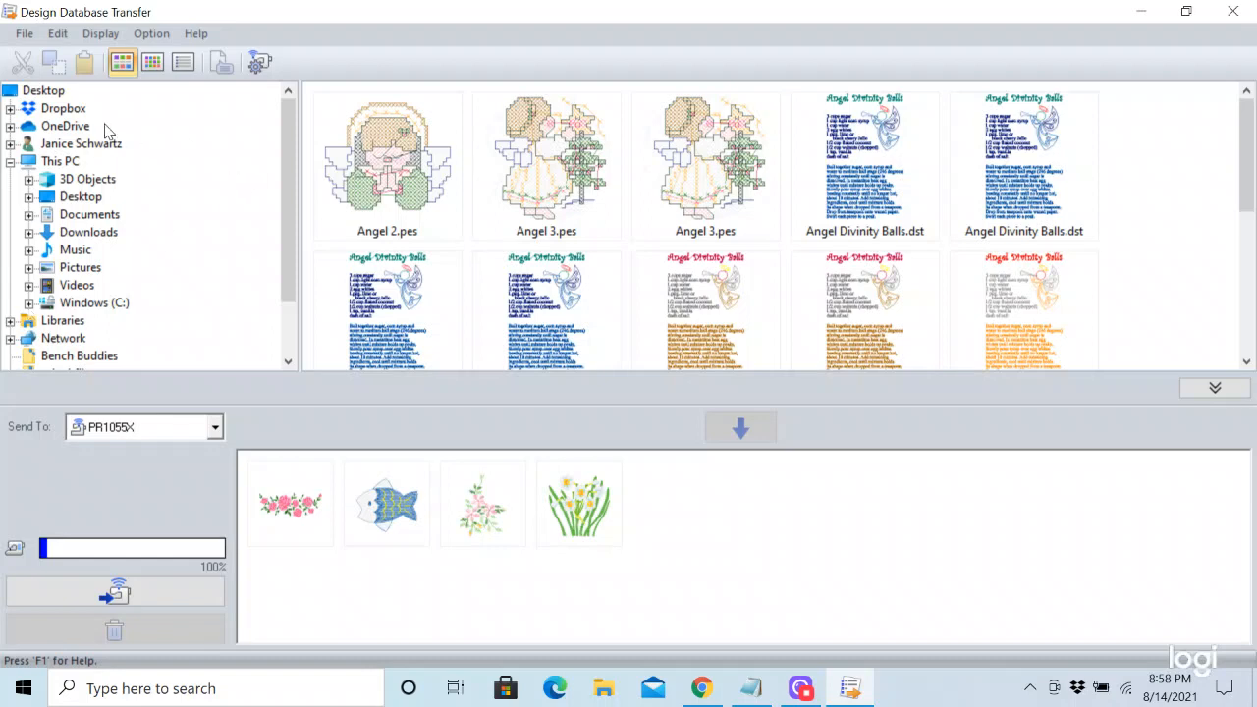
click(29, 214)
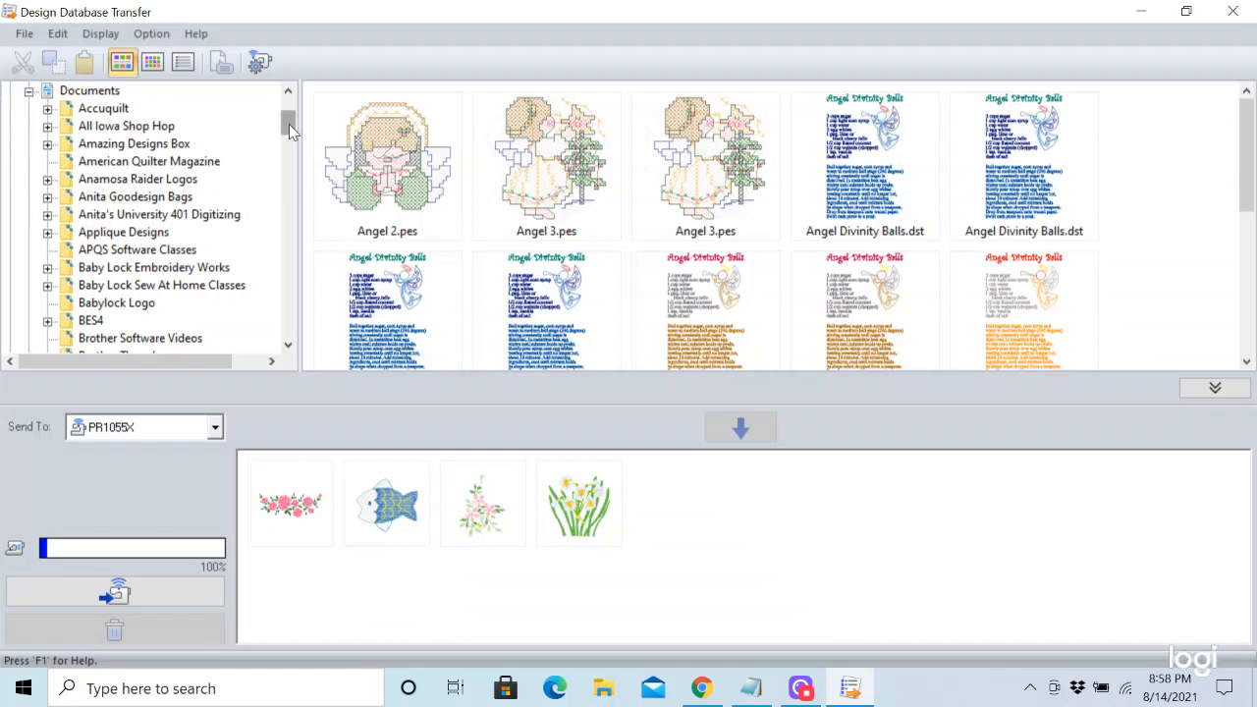
Step: Expand Recipe Towels within Documents and view the designs in its Chocolate Cake folder, leaving none selected
drag(289, 124, 302, 264)
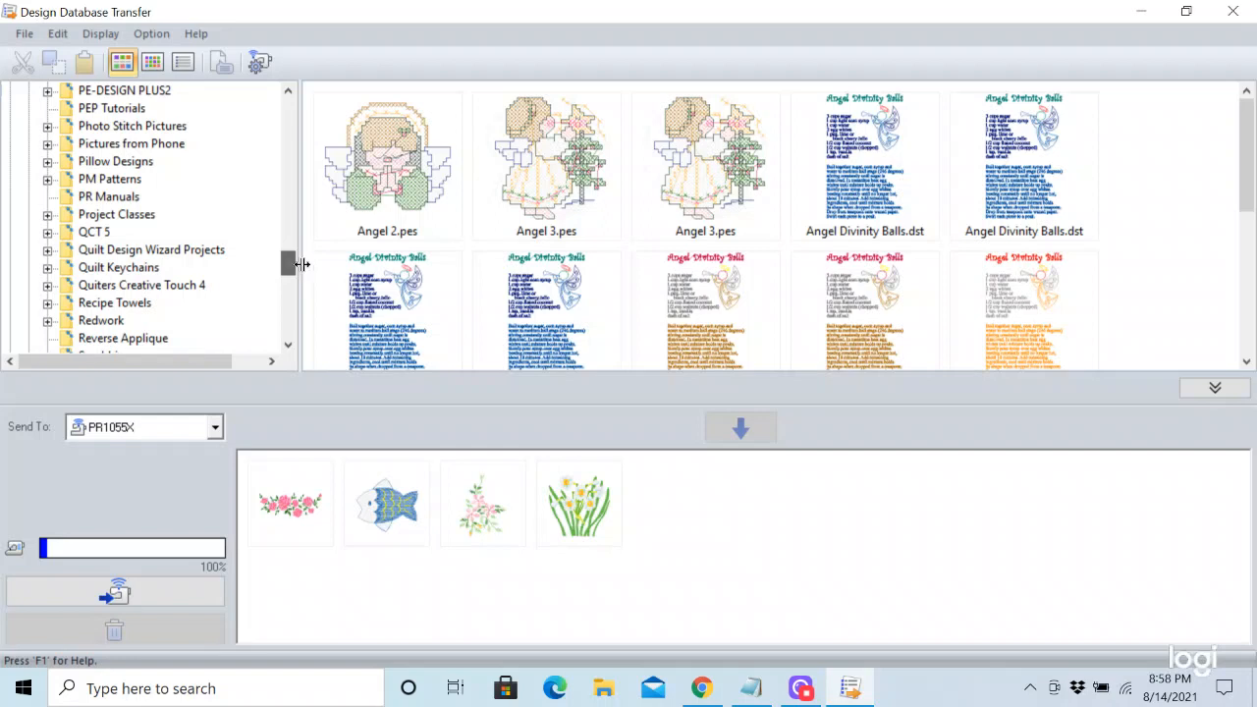
click(47, 304)
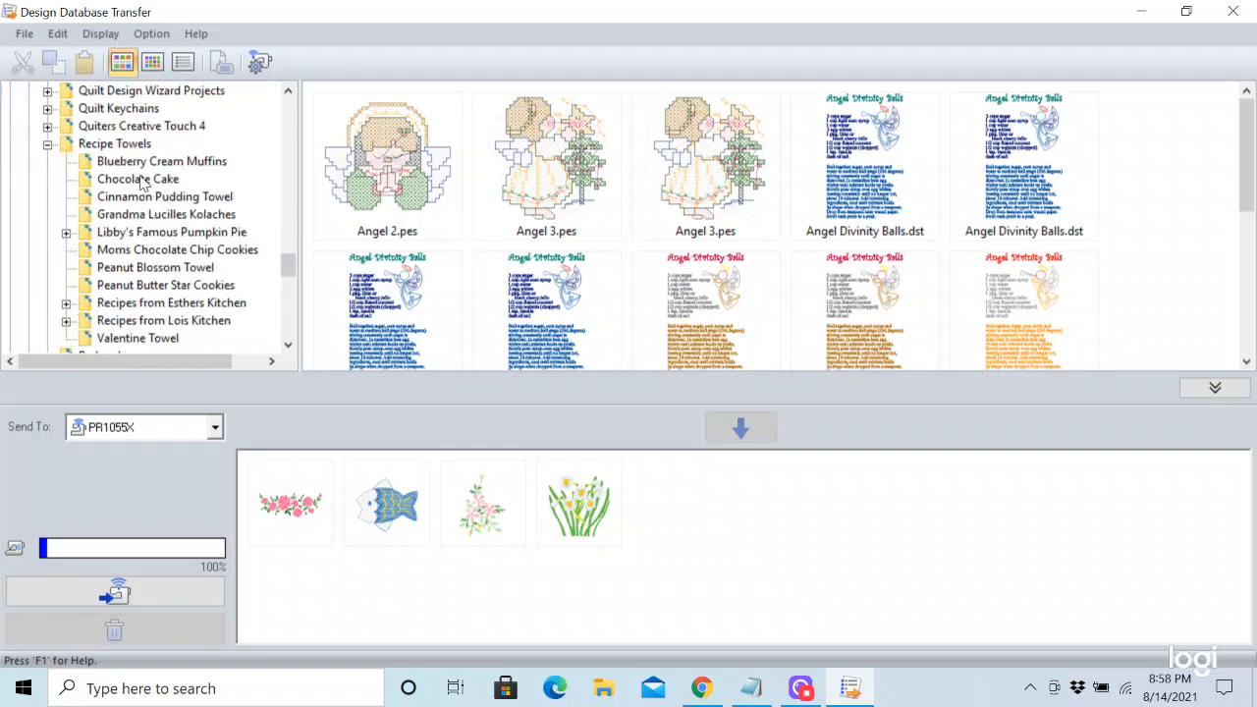
click(138, 179)
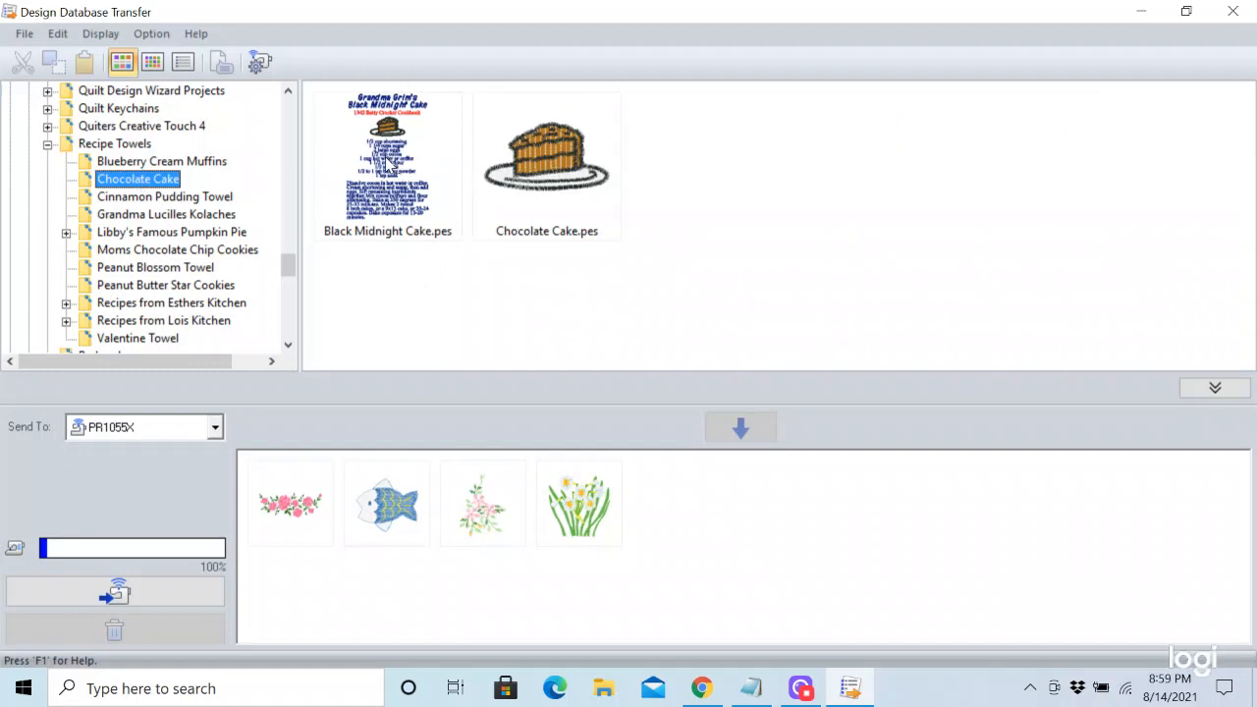
click(387, 164)
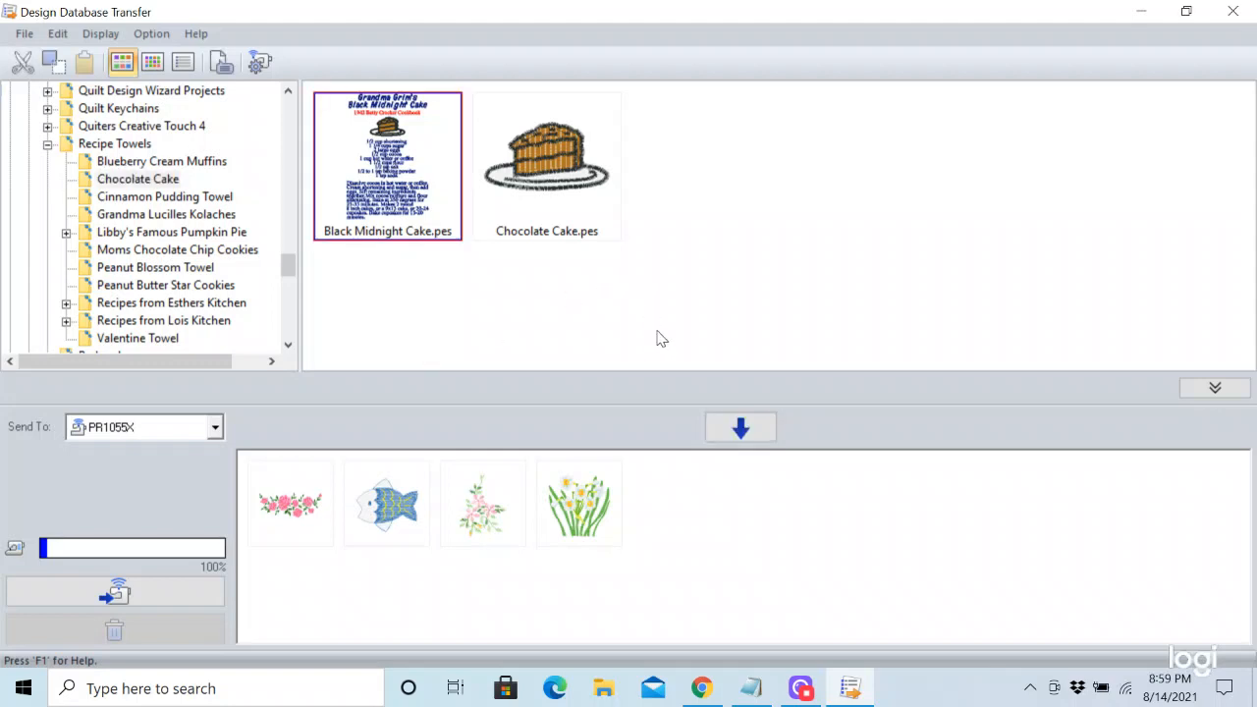
click(458, 314)
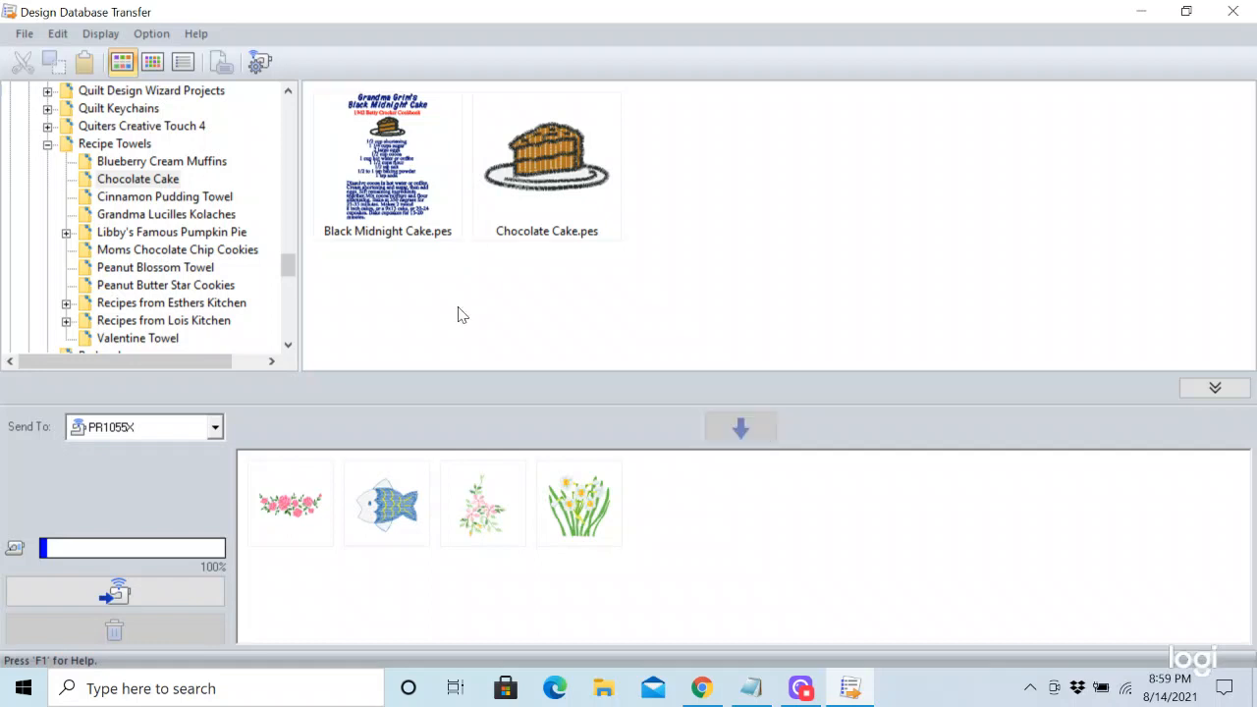
Step: Remove the rose, fish, floral spray and daffodil designs from the PR1055X transfer list, leaving it empty
click(305, 523)
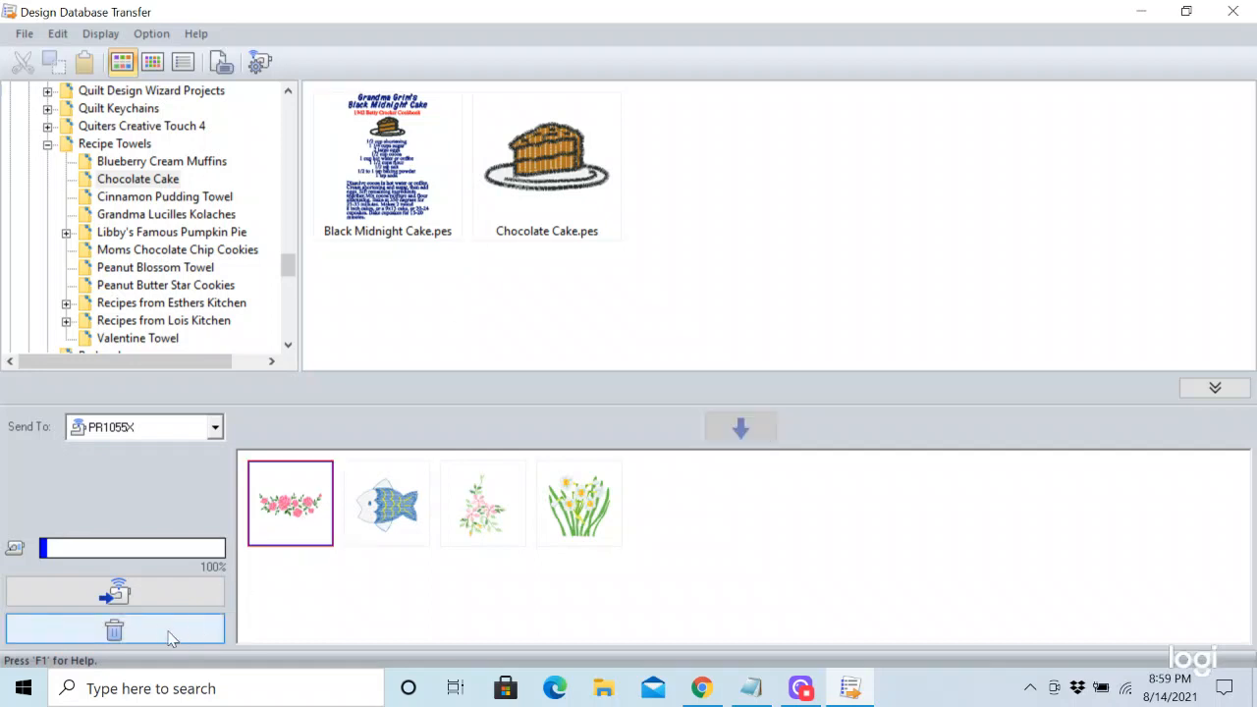
click(120, 633)
click(298, 511)
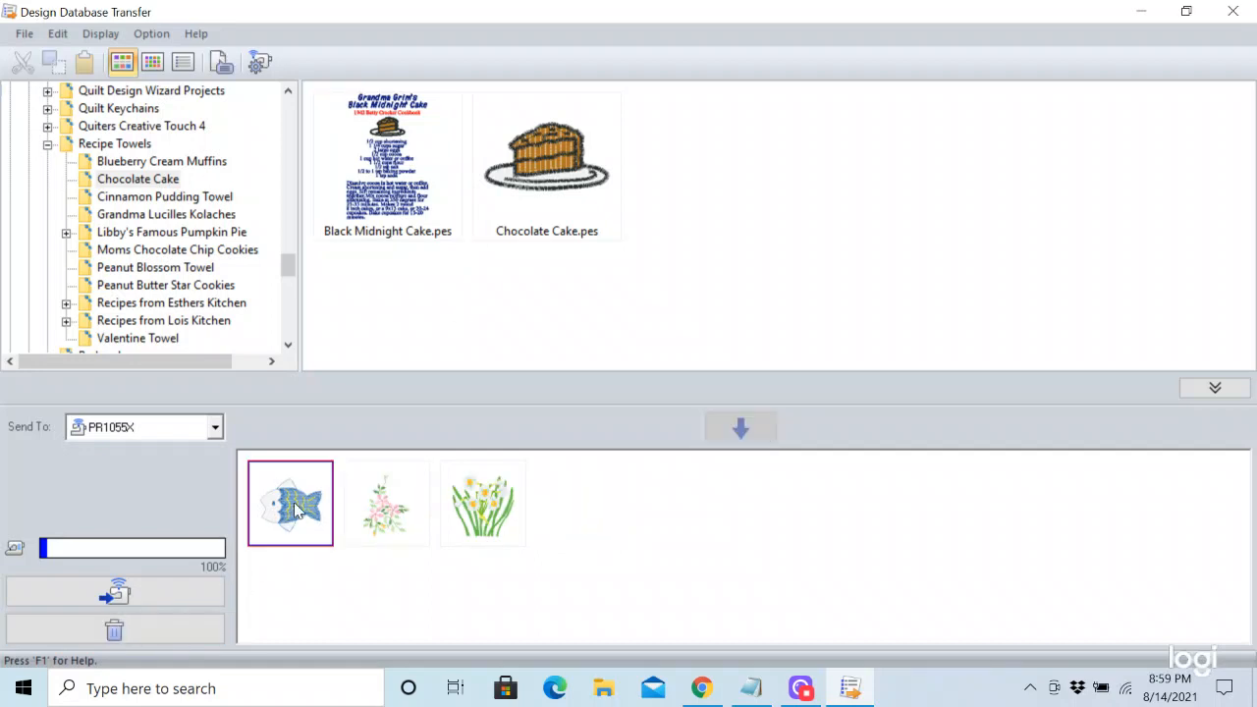
click(115, 633)
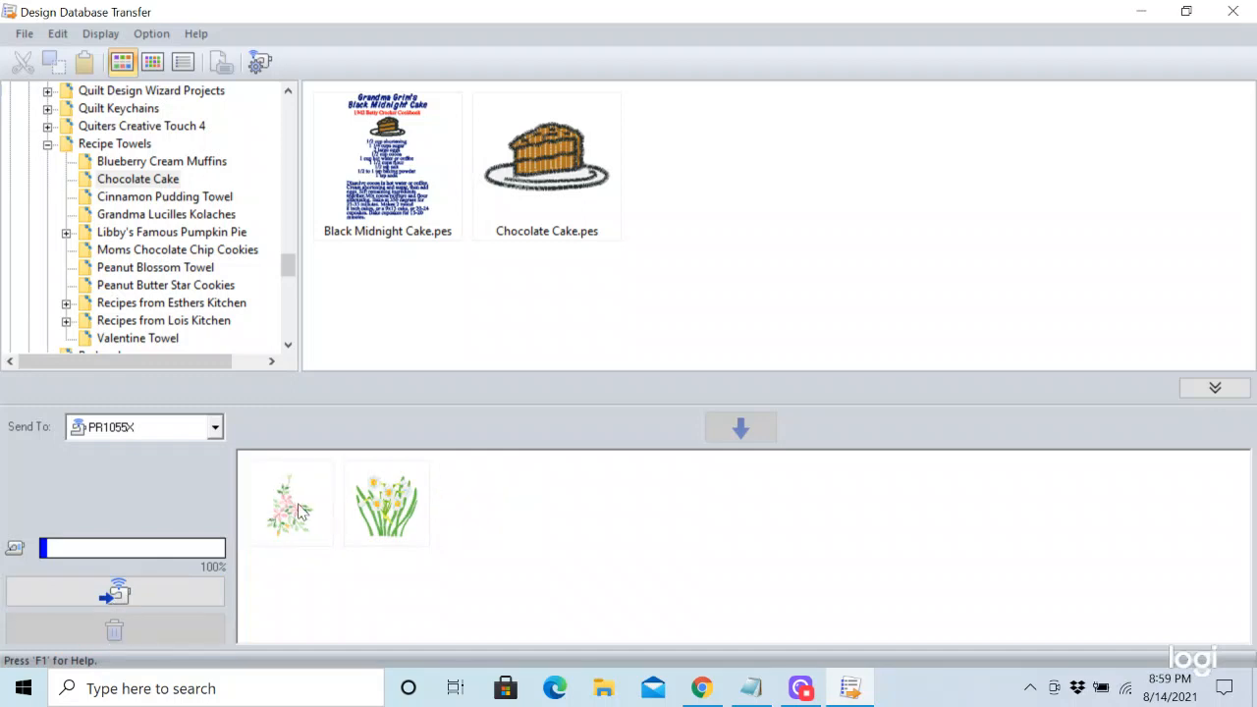
click(299, 511)
click(115, 631)
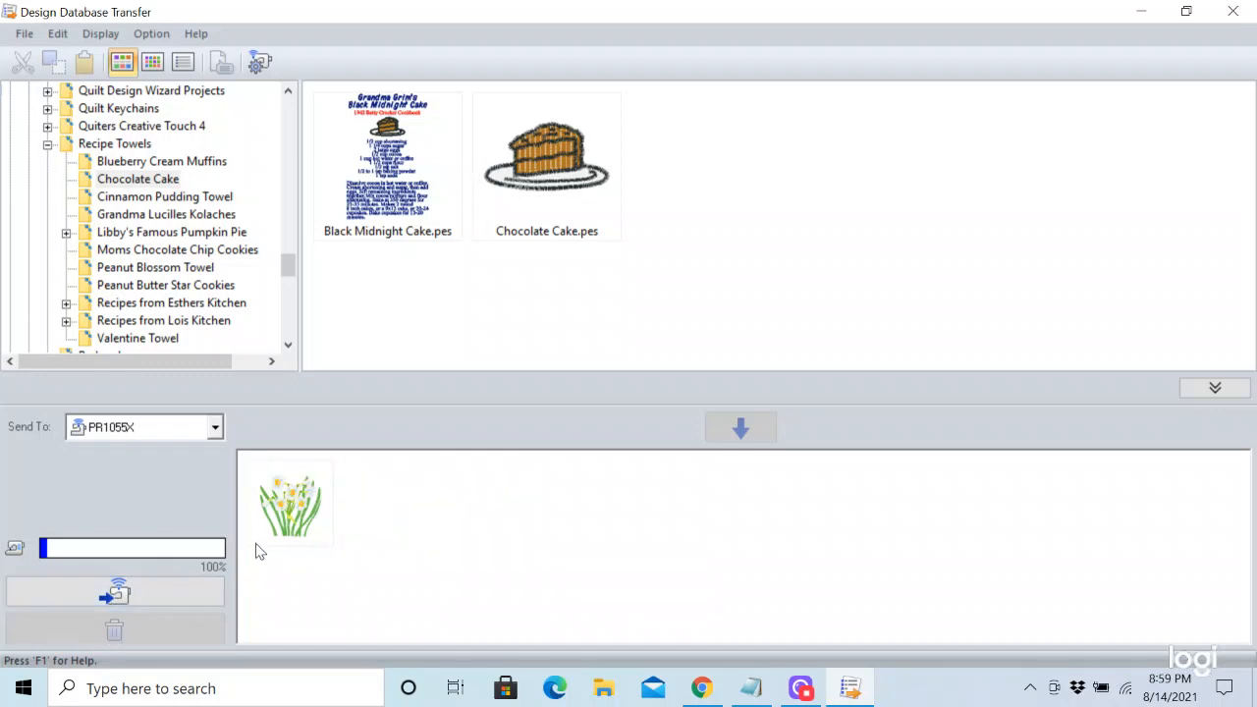
click(293, 508)
click(115, 630)
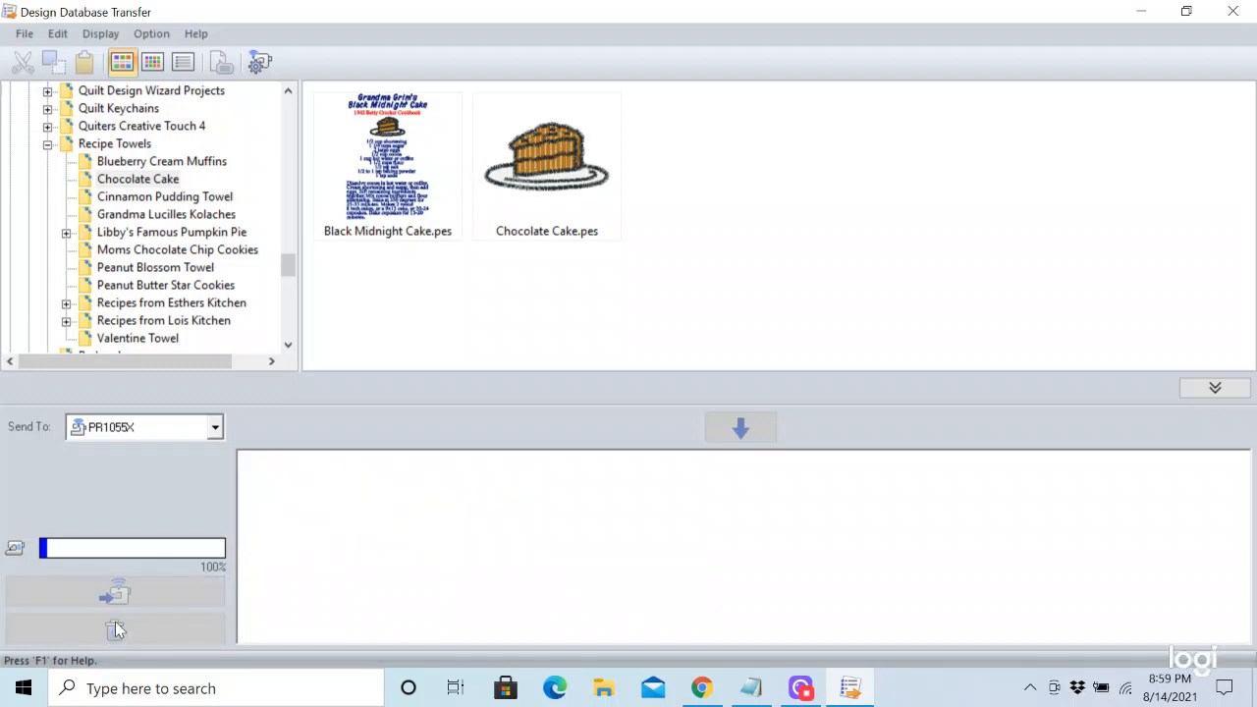
Step: Add Black Midnight Cake.pes to the PR1055X transfer list, and switch the destination machine to Luminaire
click(367, 157)
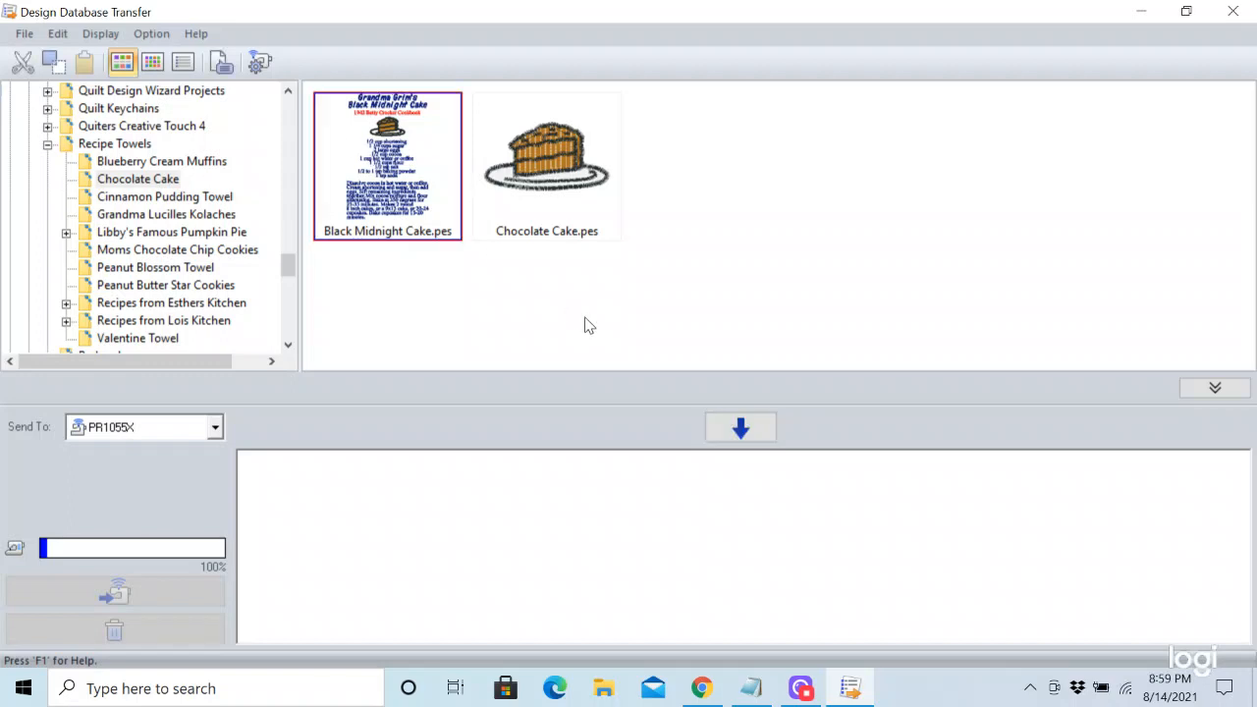
click(741, 430)
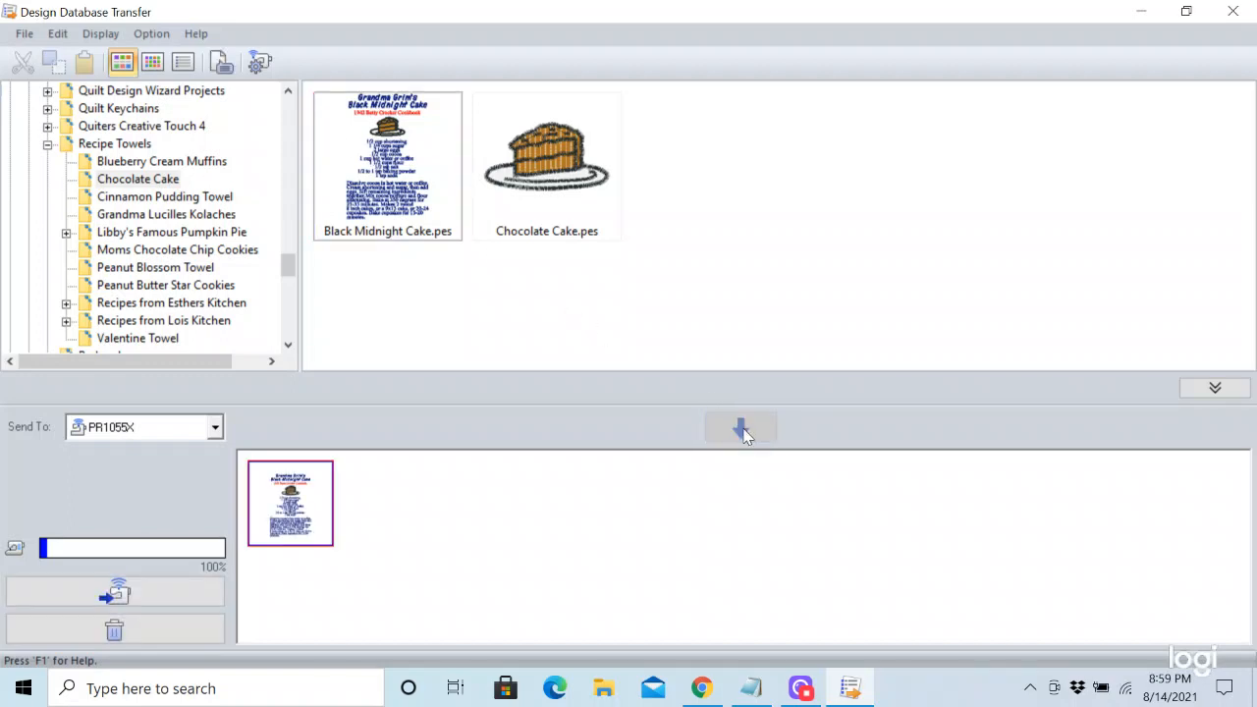
click(212, 430)
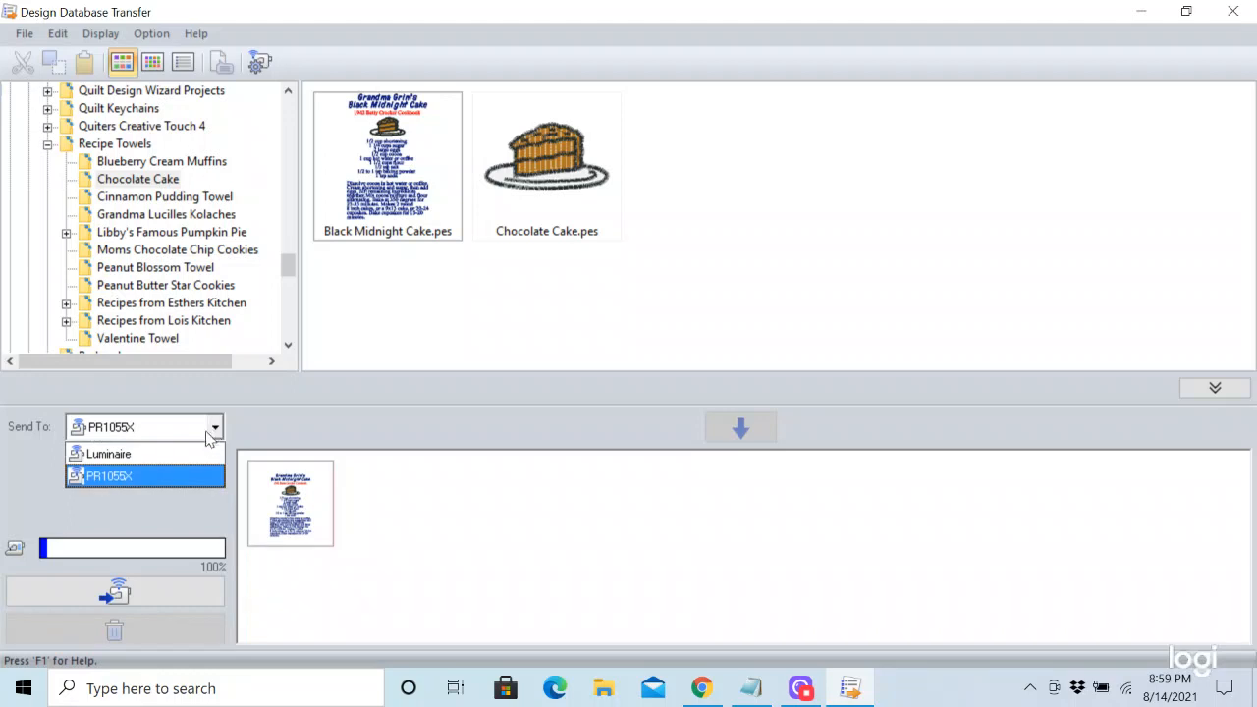
click(174, 455)
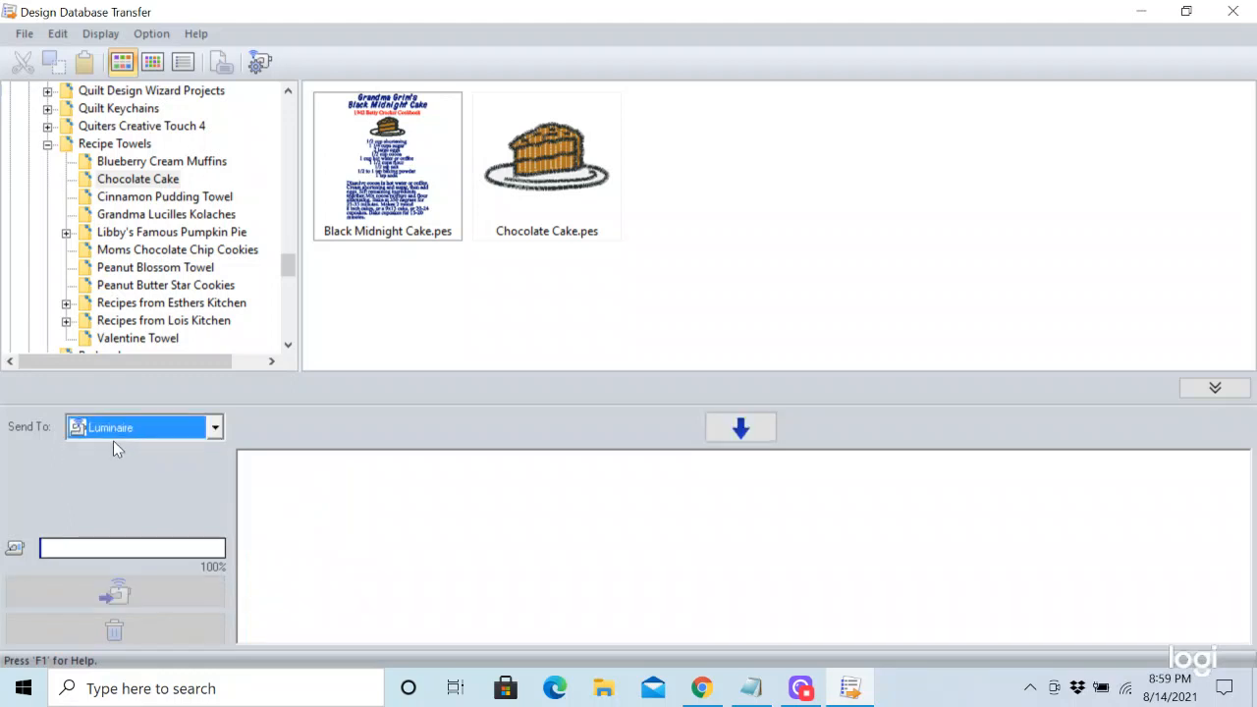
Step: Add Black Midnight Cake.pes to the Luminaire transfer list, send it wirelessly to the machine and dismiss the completion message
click(404, 167)
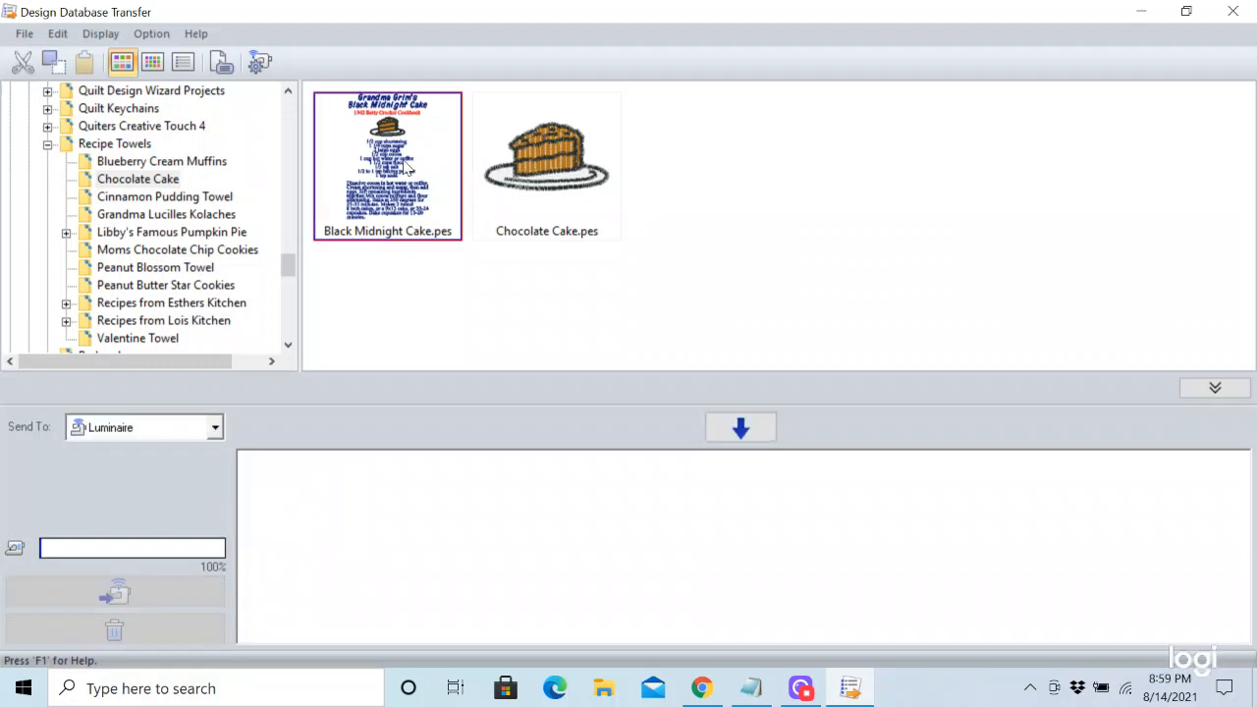
click(746, 434)
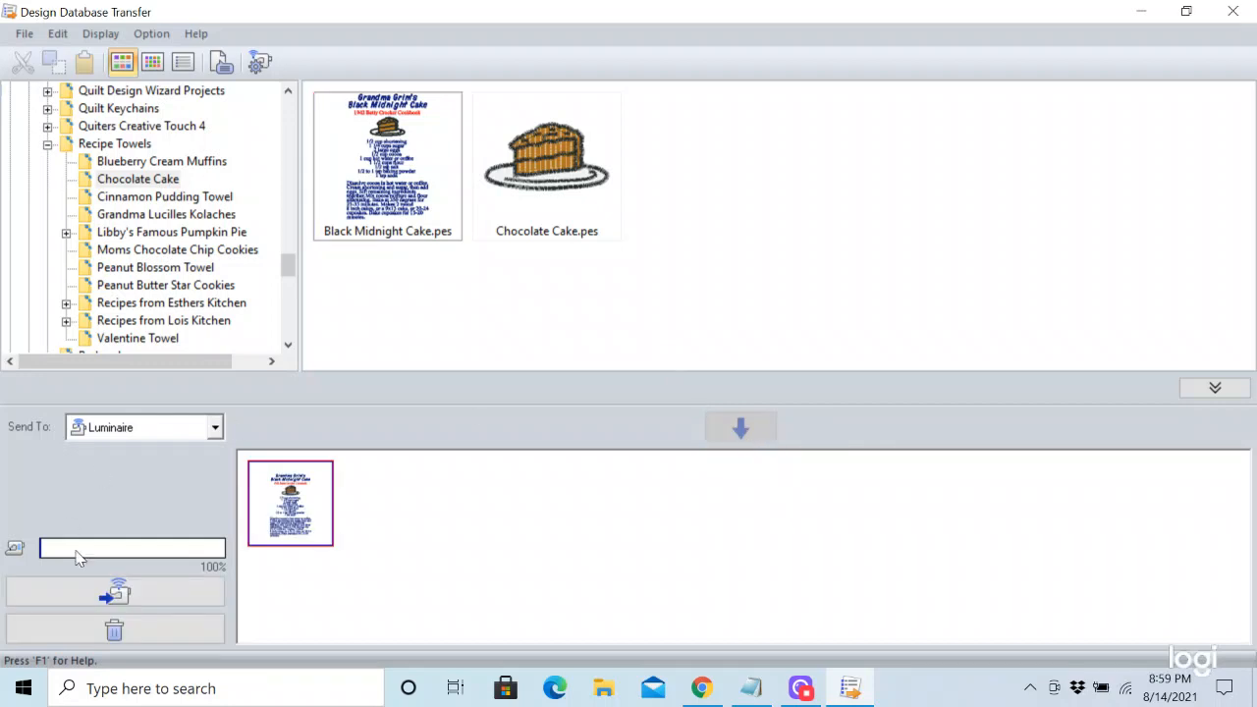
click(125, 591)
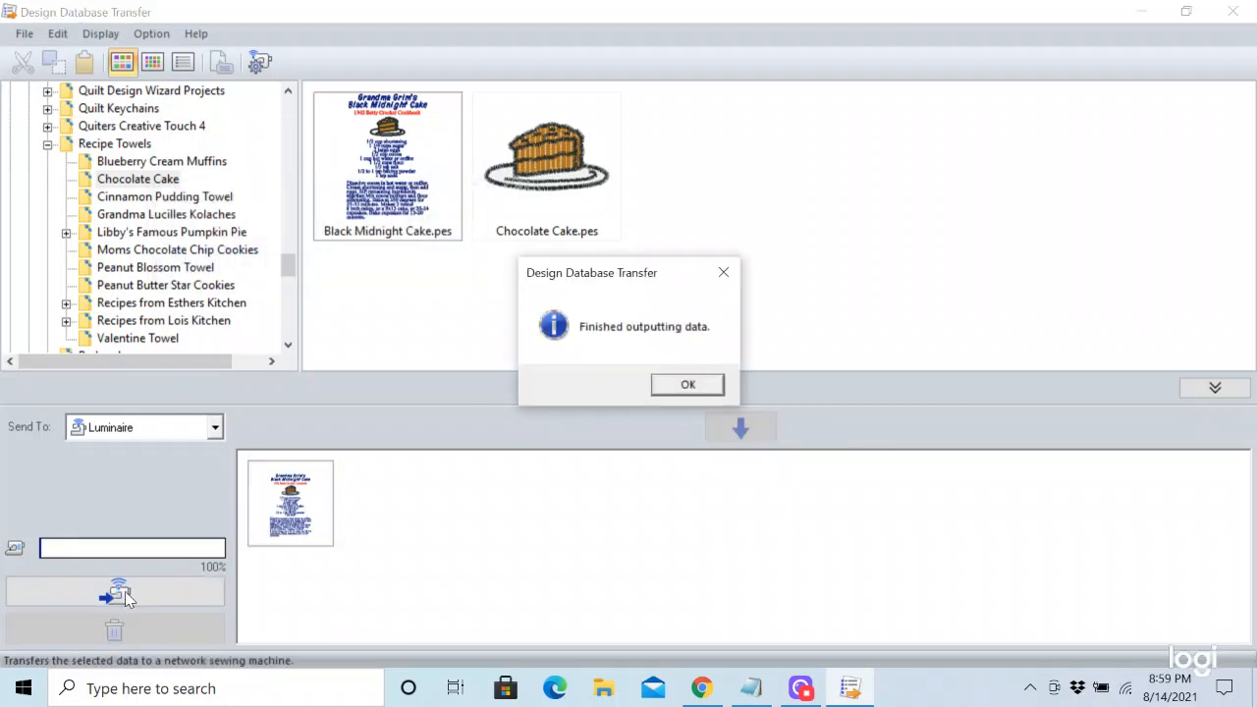
click(687, 385)
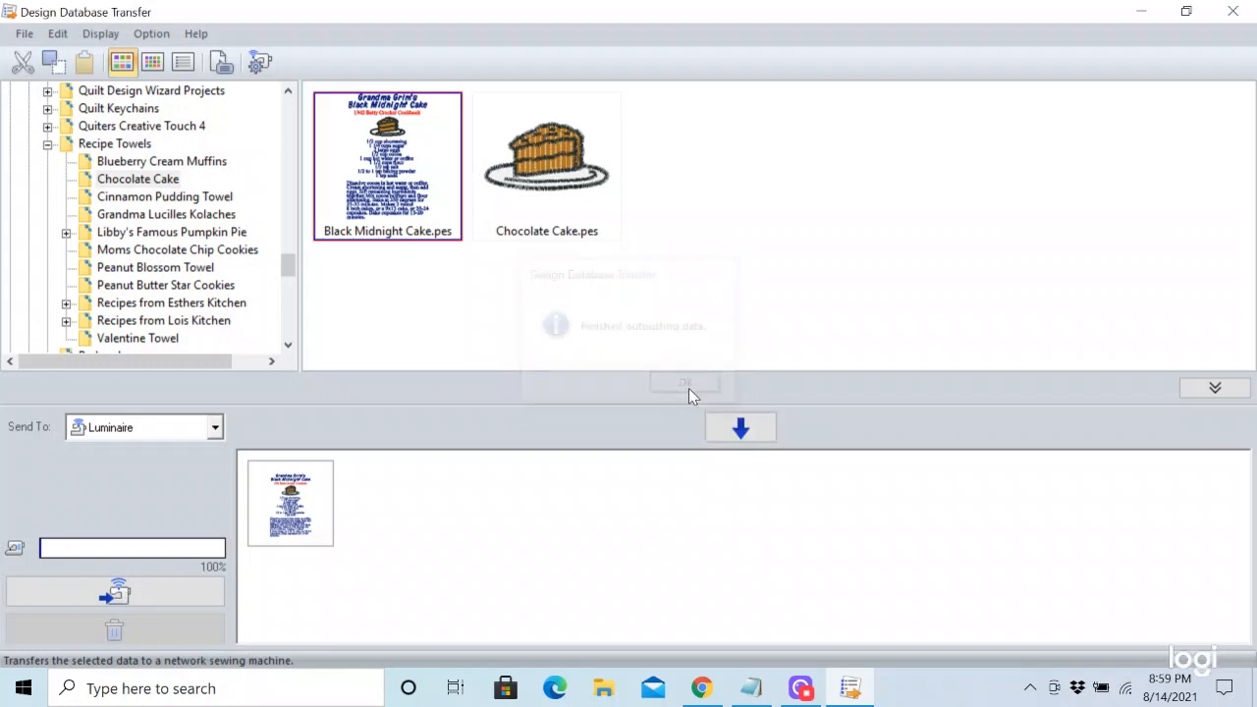
click(800, 691)
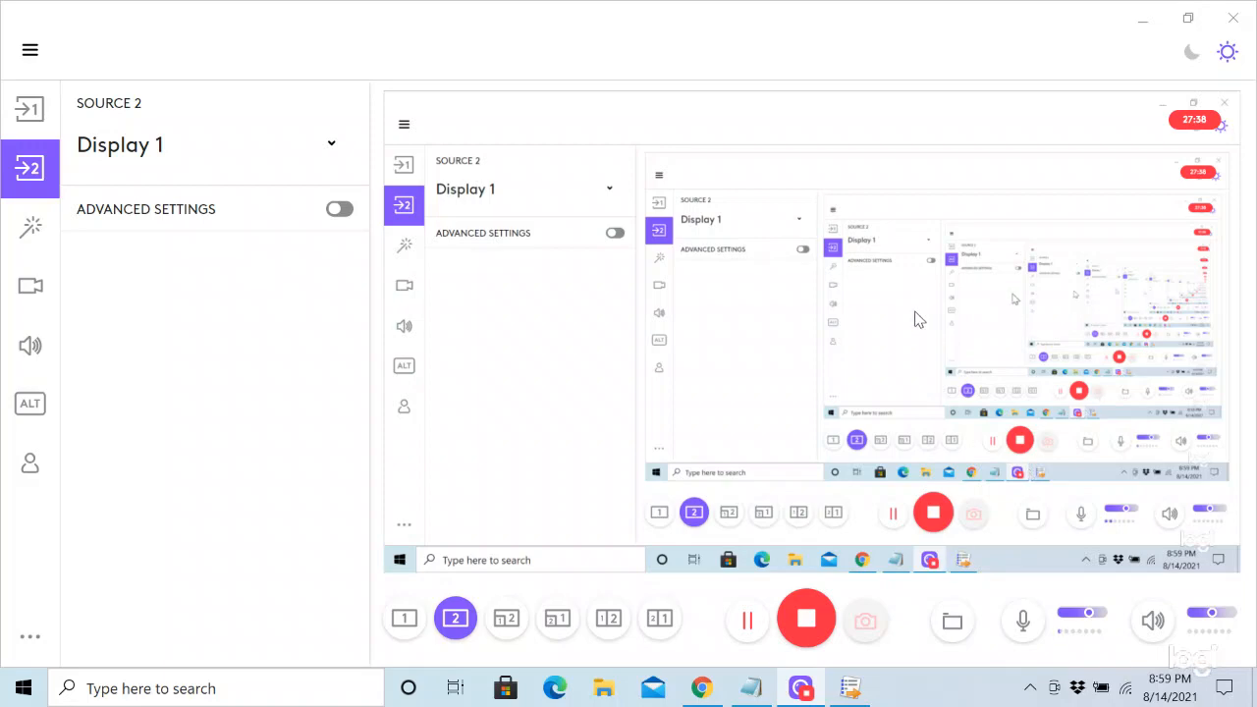
click(404, 618)
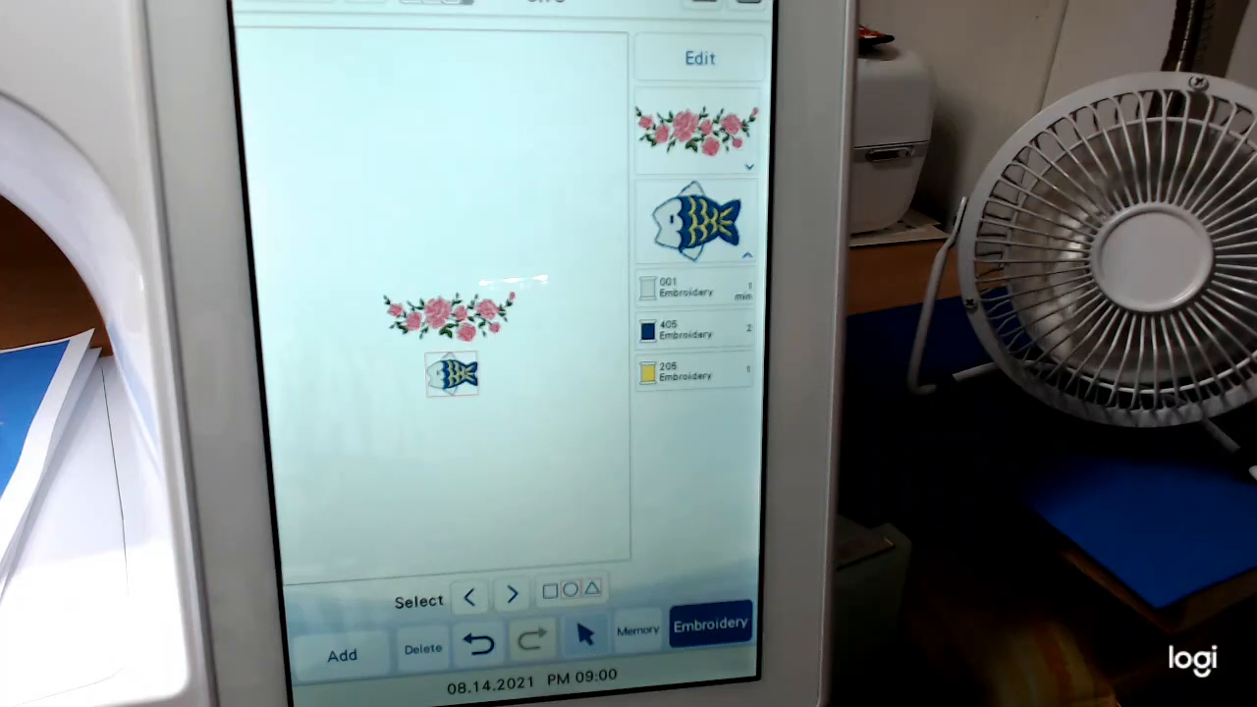